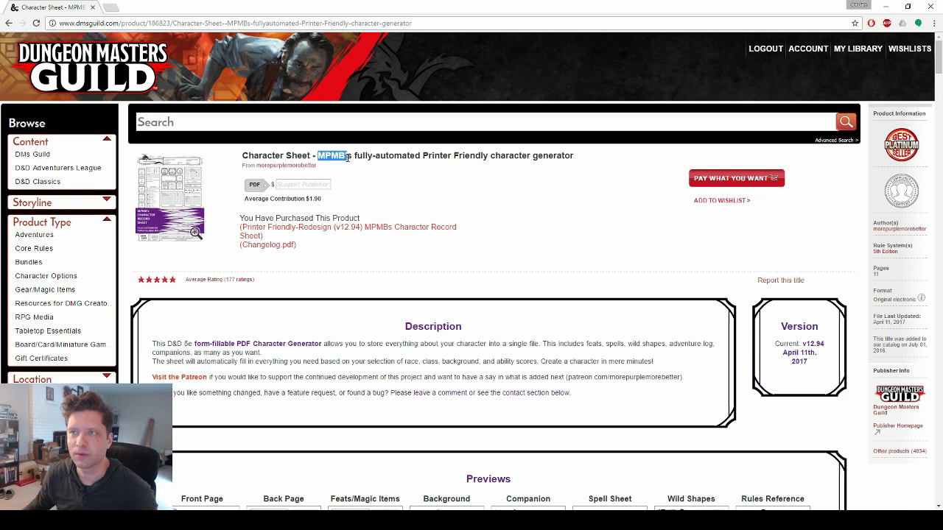
pyautogui.click(364, 165)
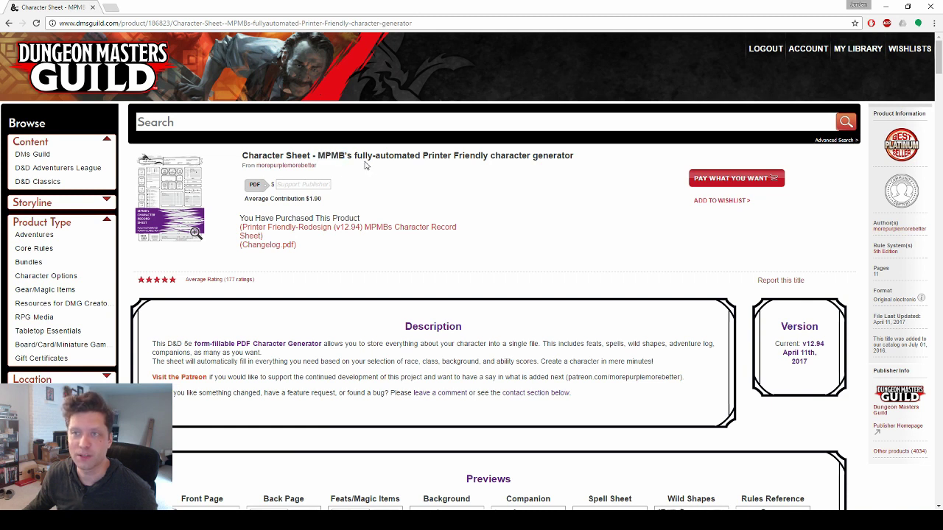
pyautogui.moveTo(318, 156); pyautogui.dragTo(606, 156)
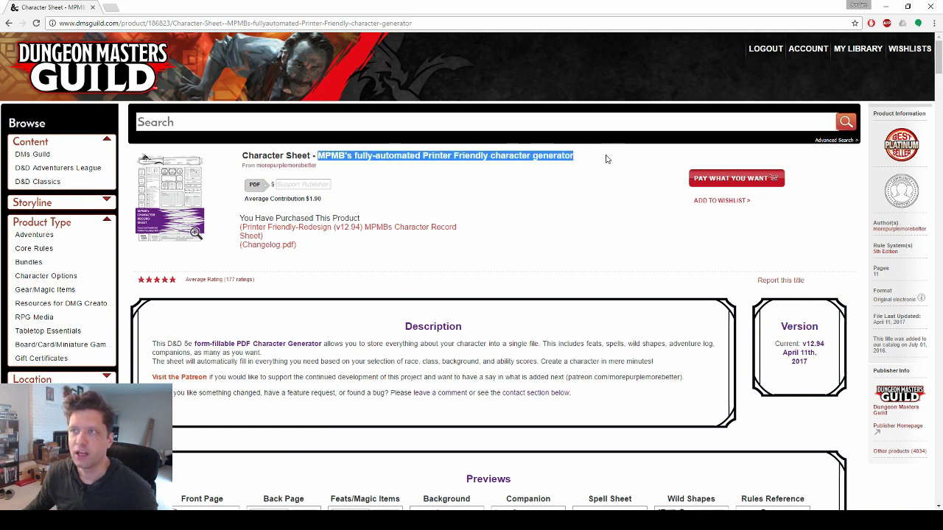
pyautogui.click(606, 156)
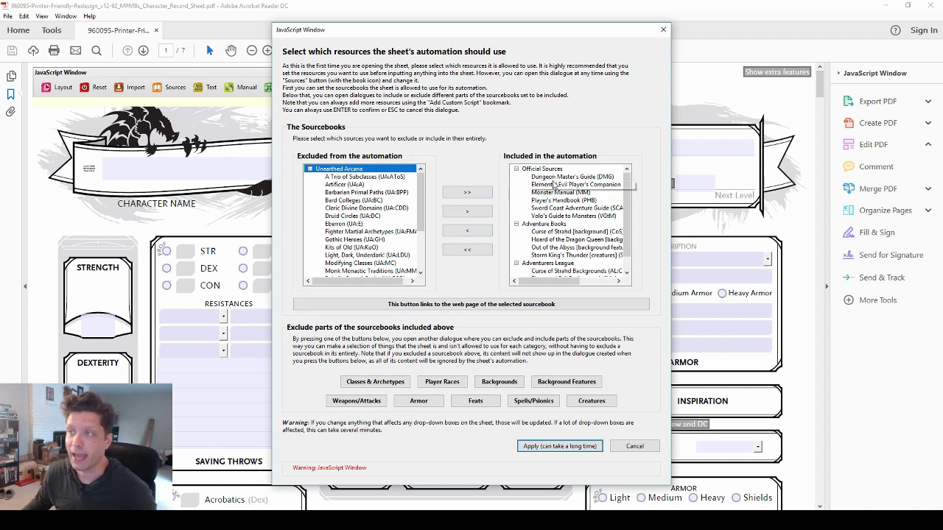
# - Review the sourcebooks included in the sheet's automation and apply the default selection
pyautogui.scroll(-1, 630, 181)
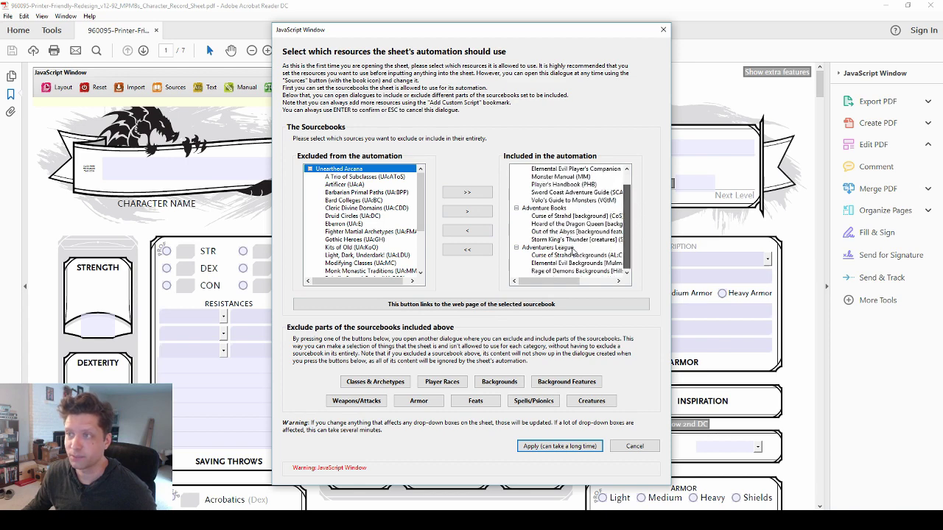
pyautogui.scroll(-3, 419, 195)
pyautogui.scroll(3, 420, 184)
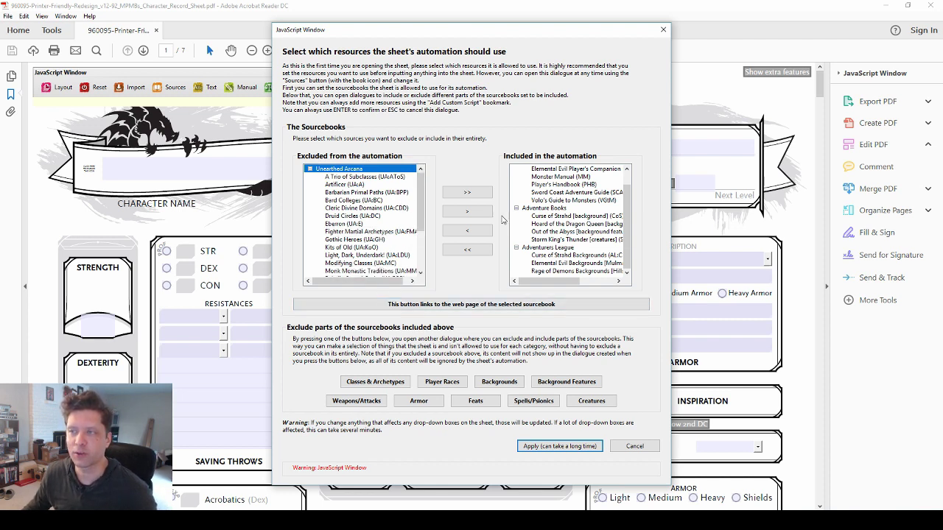
pyautogui.click(631, 216)
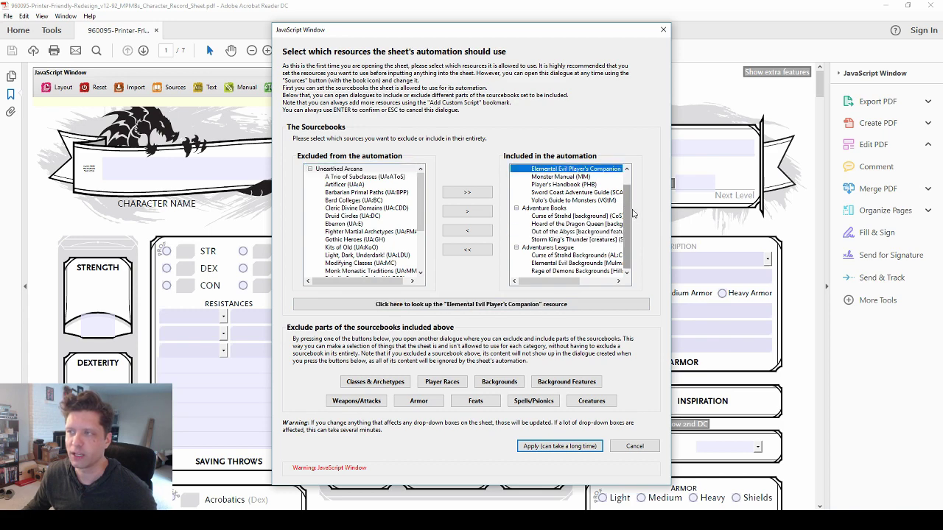
pyautogui.scroll(1, 627, 213)
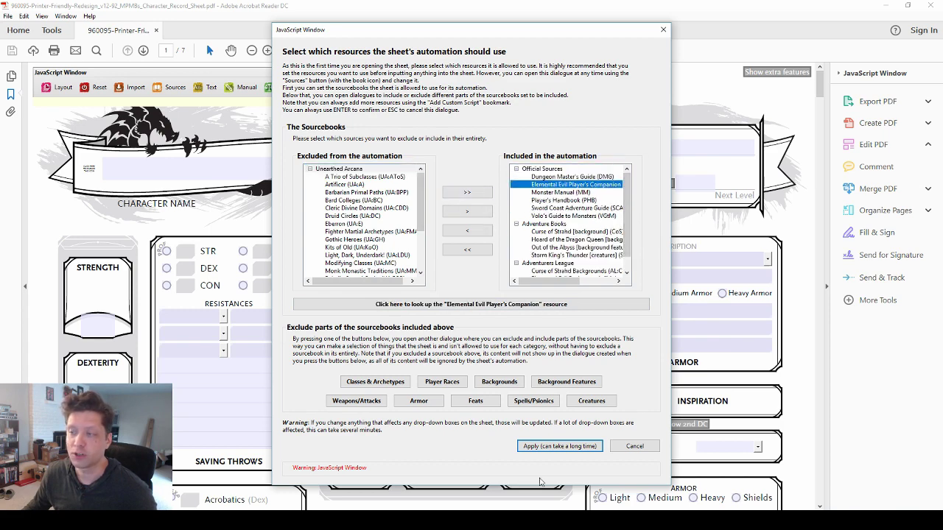
pyautogui.click(582, 448)
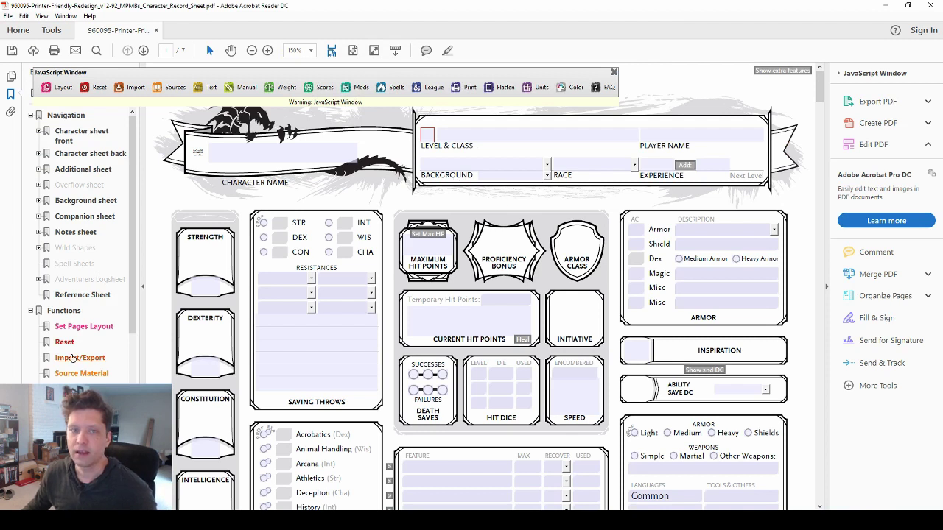
# - Enter Ironman as the character name and fill in the player's name
pyautogui.click(291, 153)
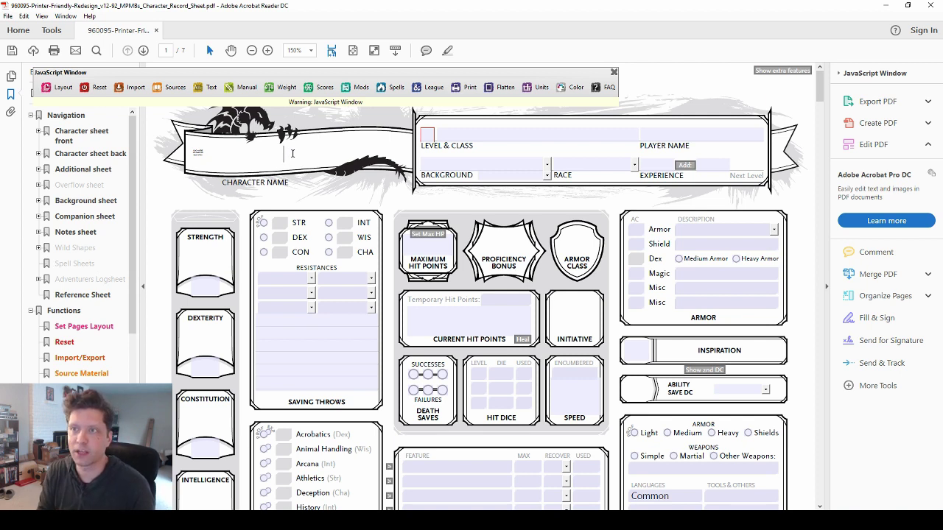
pyautogui.write('Ironman')
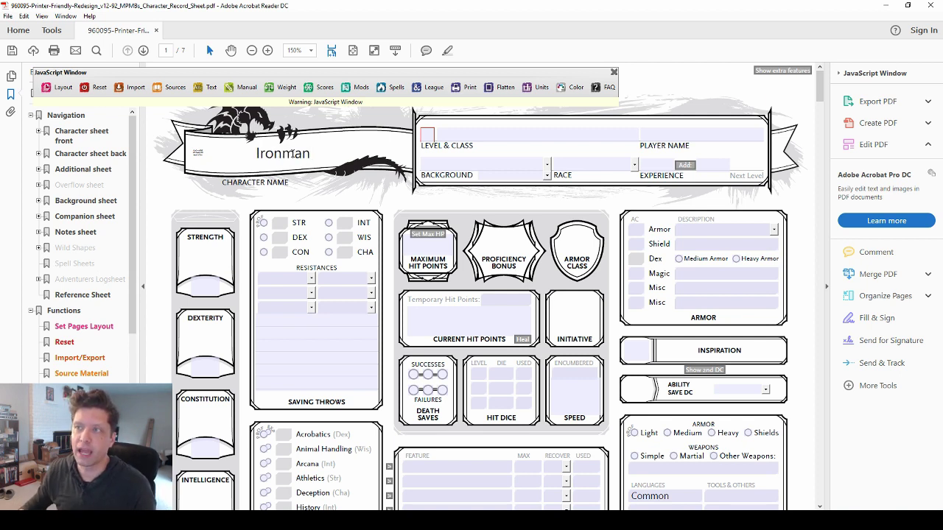
pyautogui.click(685, 139)
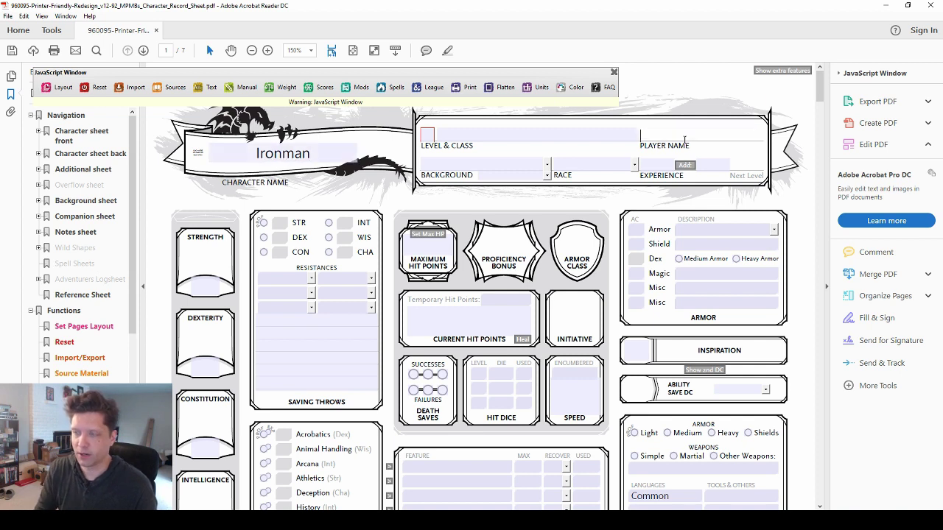
pyautogui.write('Jord')
pyautogui.write('h')
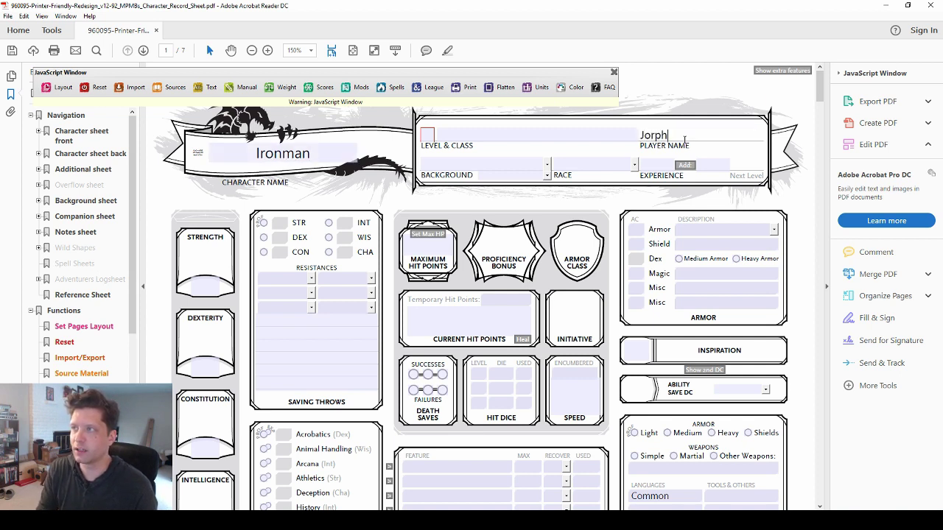
pyautogui.write('dan')
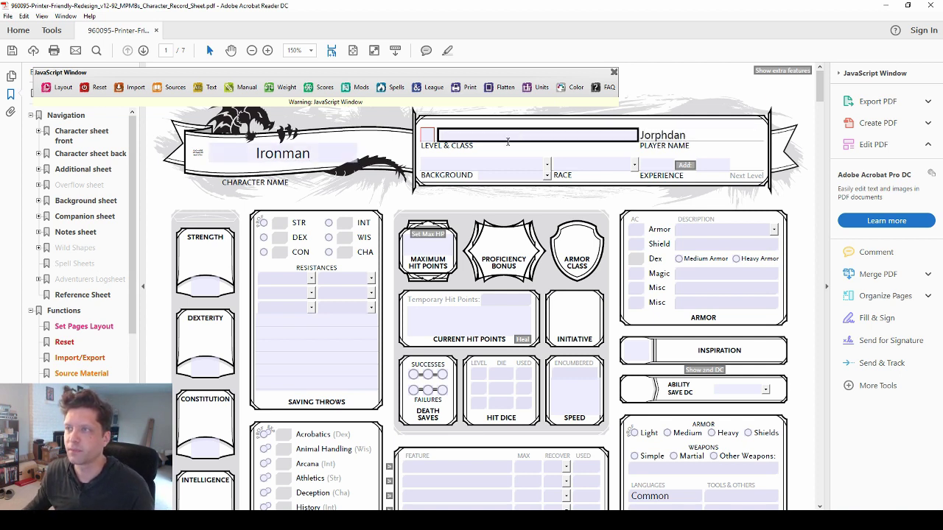
# - Set the character level to 1
pyautogui.click(539, 164)
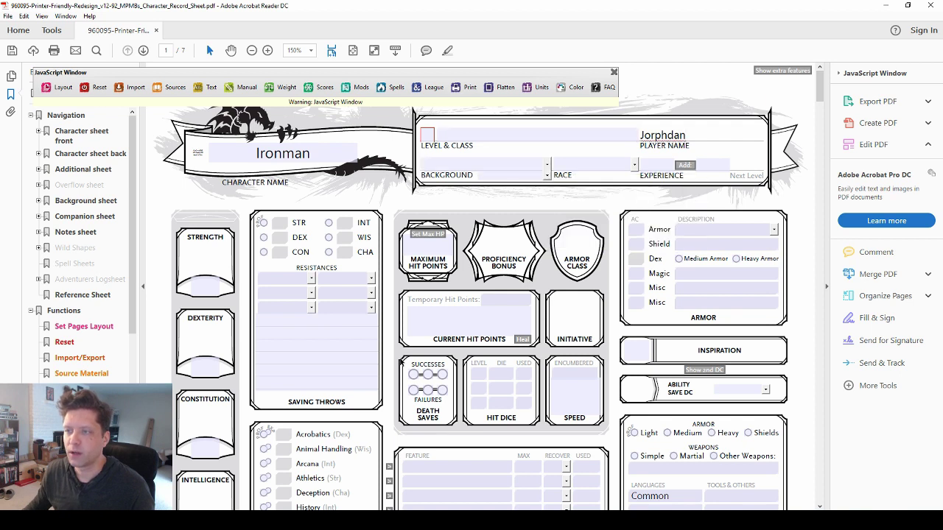
pyautogui.hotkey('shift', 'Tab')
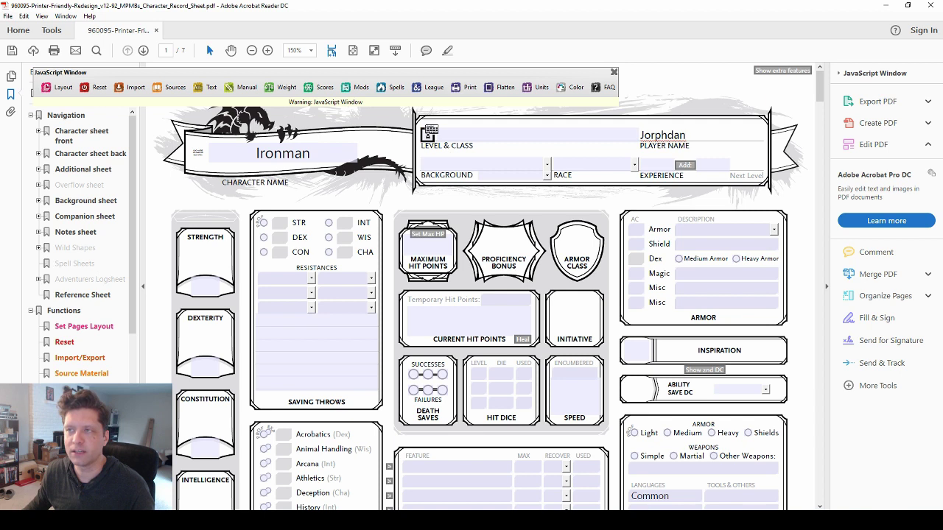
pyautogui.hotkey('shift', 'Tab')
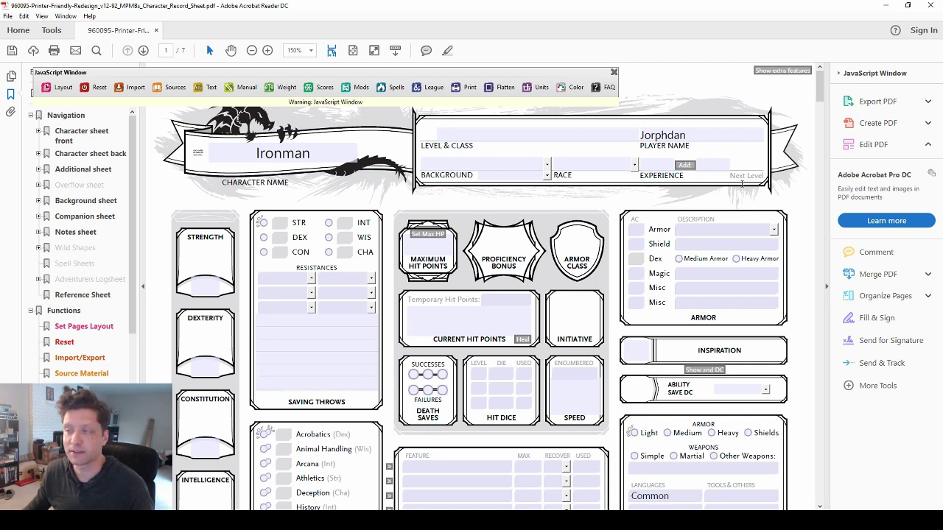
# - Browse the available backgrounds and pick Black Fist Double Agent for the character
pyautogui.click(535, 164)
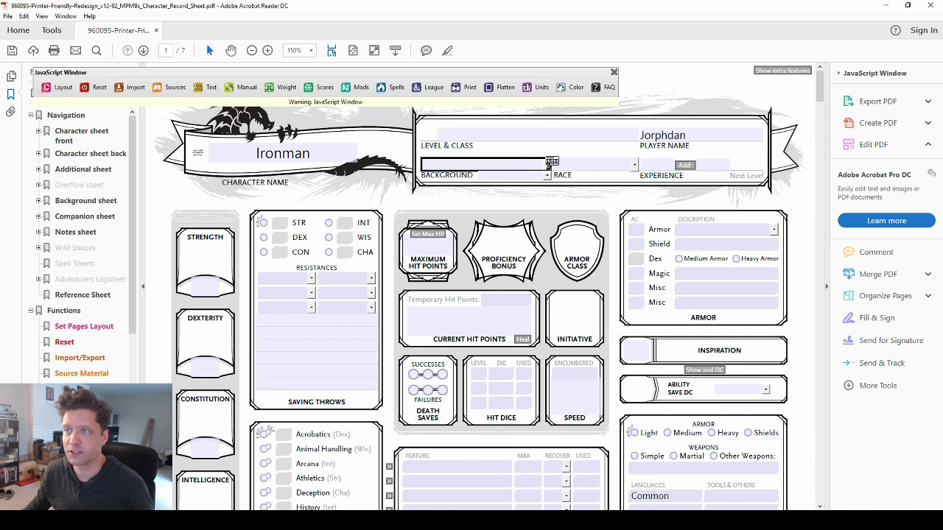
pyautogui.click(547, 166)
pyautogui.moveTo(548, 190); pyautogui.dragTo(526, 223)
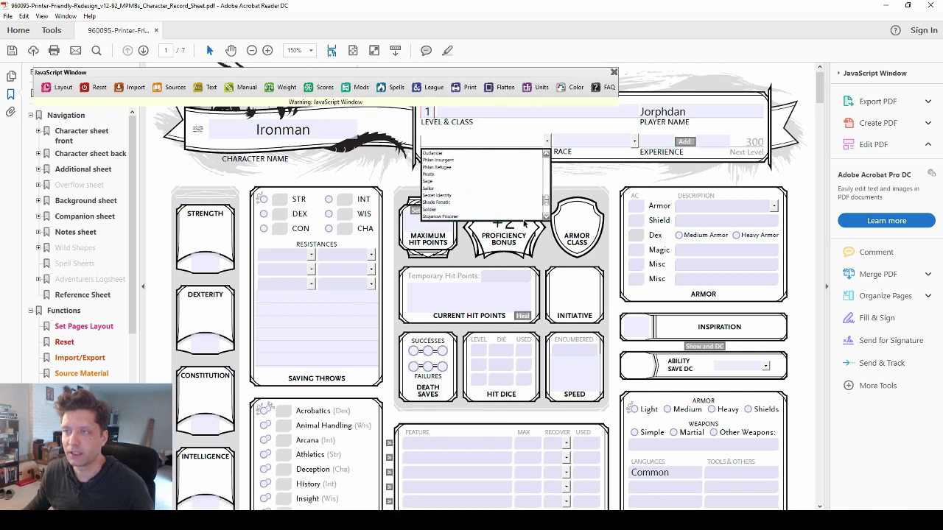
pyautogui.scroll(-1, 526, 223)
pyautogui.scroll(1, 524, 224)
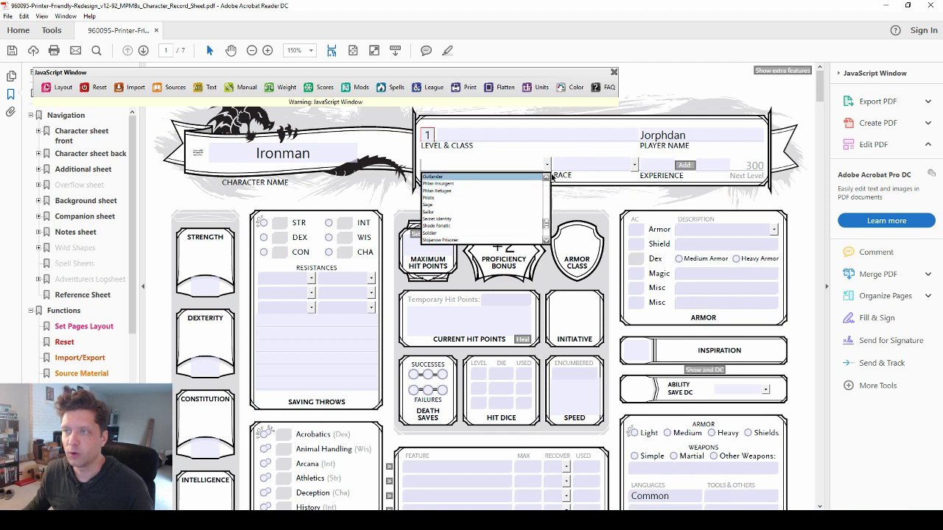
pyautogui.click(547, 165)
pyautogui.click(547, 165)
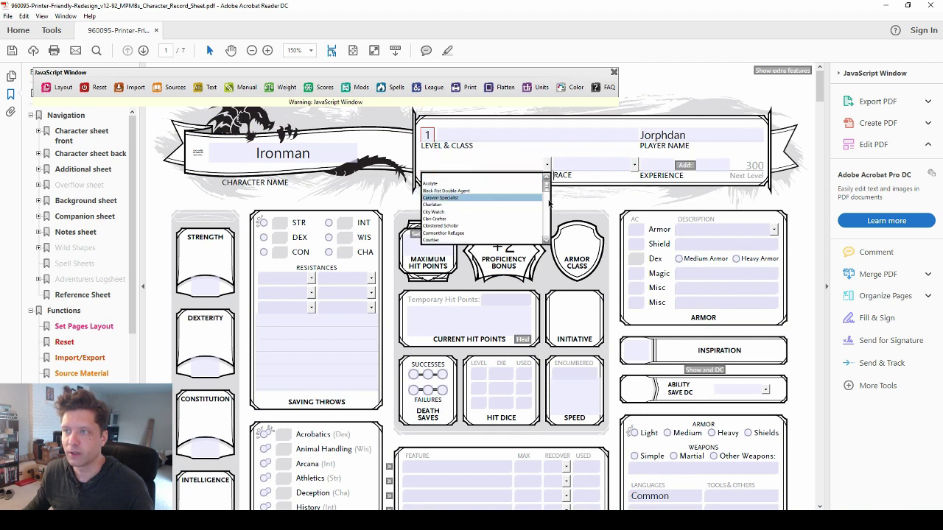
pyautogui.click(540, 190)
# - Set the character's background to Noble
pyautogui.click(547, 165)
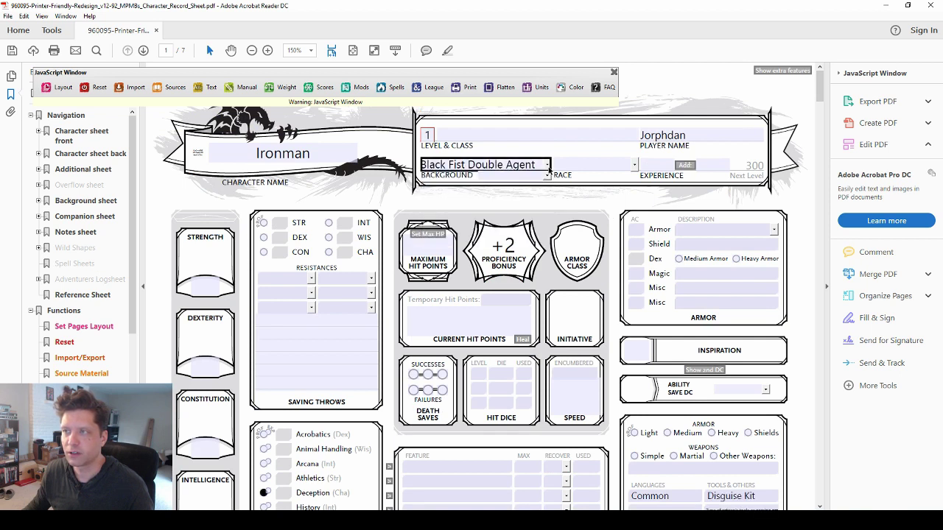
pyautogui.moveTo(546, 181); pyautogui.dragTo(547, 211)
pyautogui.scroll(-3, 501, 206)
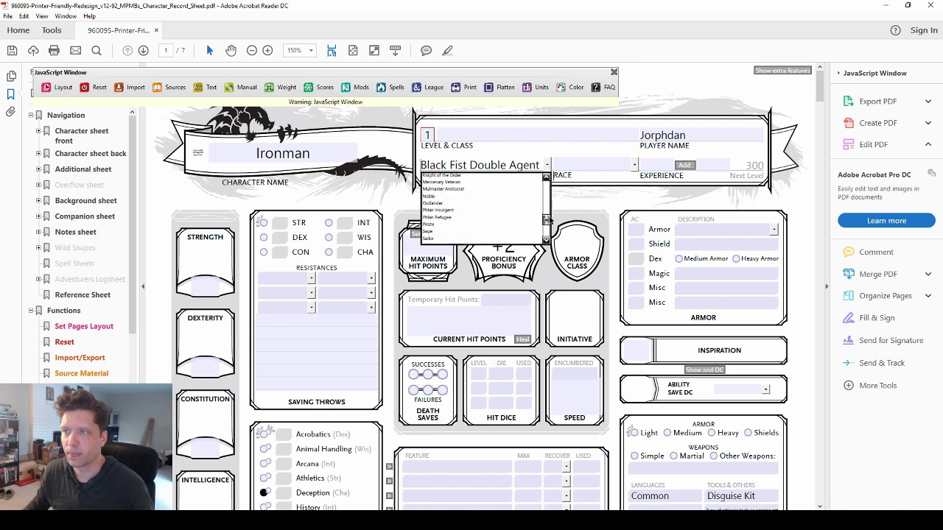
pyautogui.press('n')
pyautogui.press('Return')
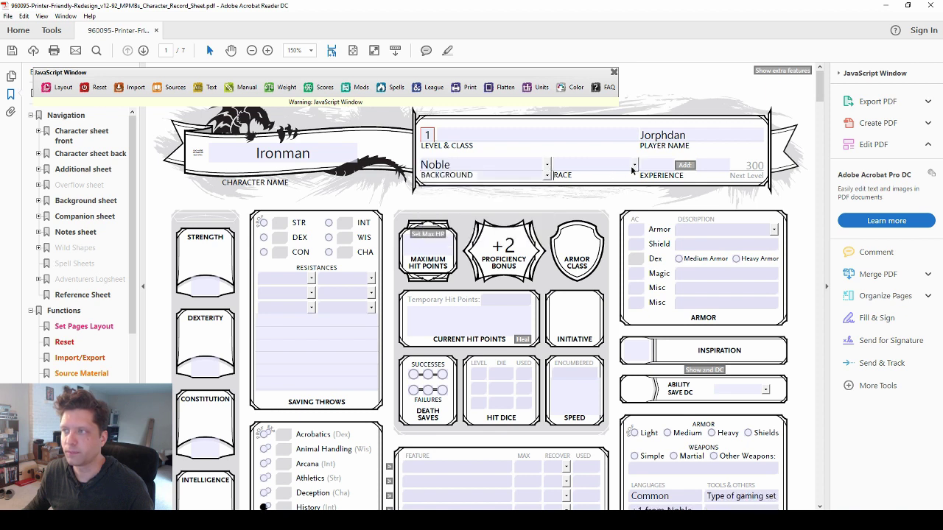
# - Set the character's race to Human
pyautogui.click(634, 165)
pyautogui.moveTo(633, 182); pyautogui.dragTo(634, 221)
pyautogui.write('hu')
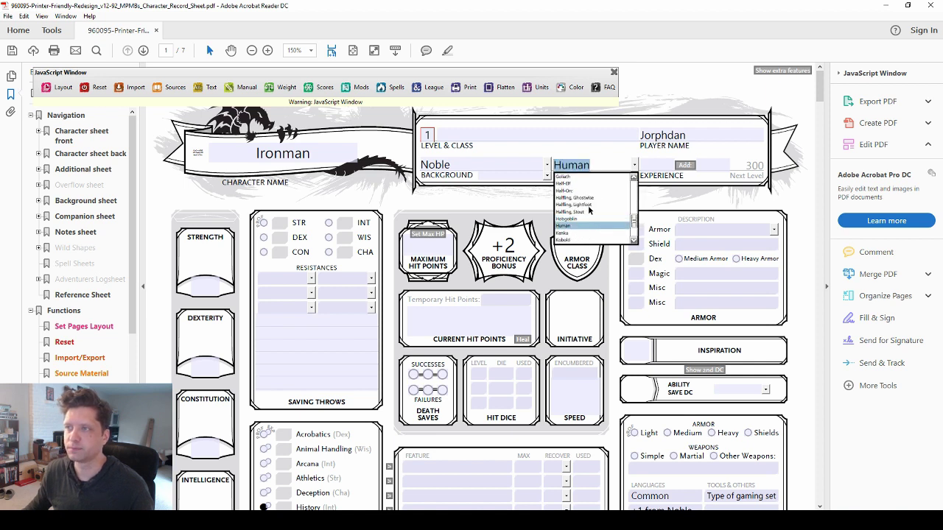
pyautogui.press('Return')
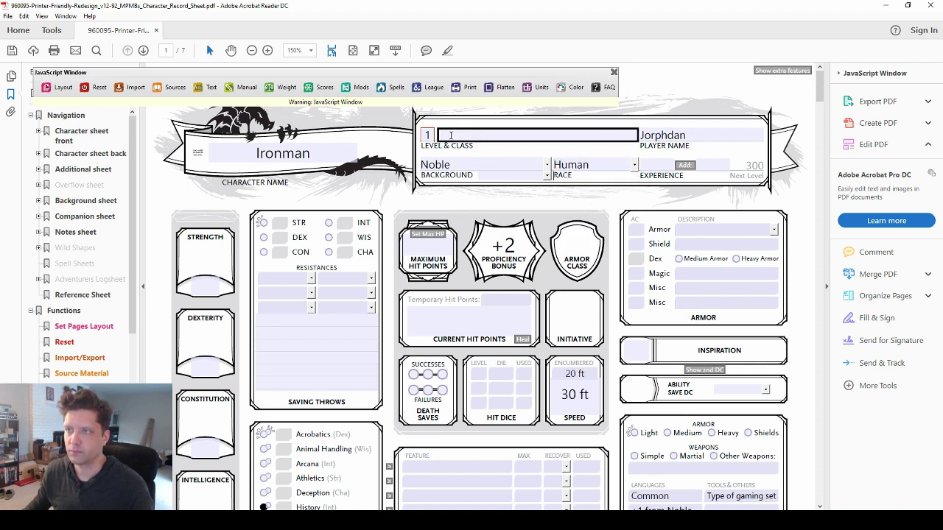
# - Set the character level to 2 with 300 experience and assign the entire level change to the new class Fighter
pyautogui.click(427, 136)
pyautogui.press('BackSpace')
pyautogui.write('2')
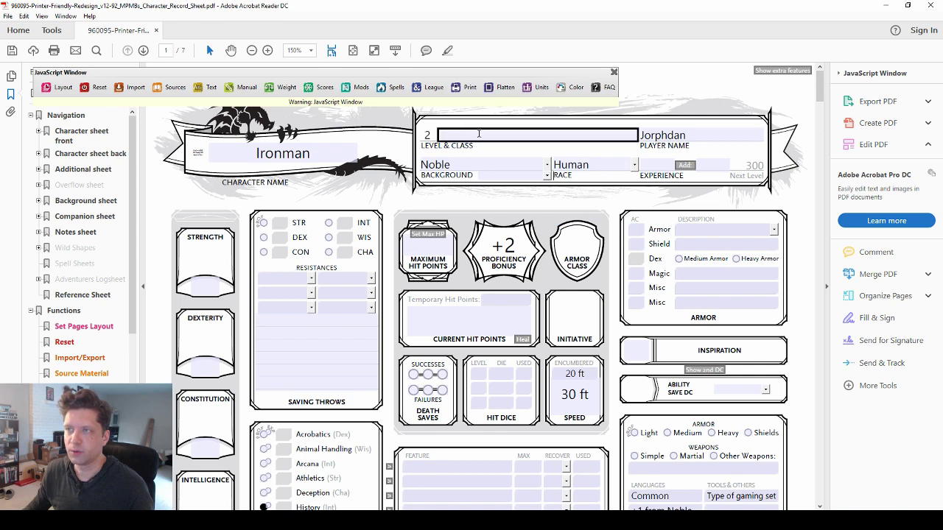
pyautogui.press('Tab')
pyautogui.click(438, 302)
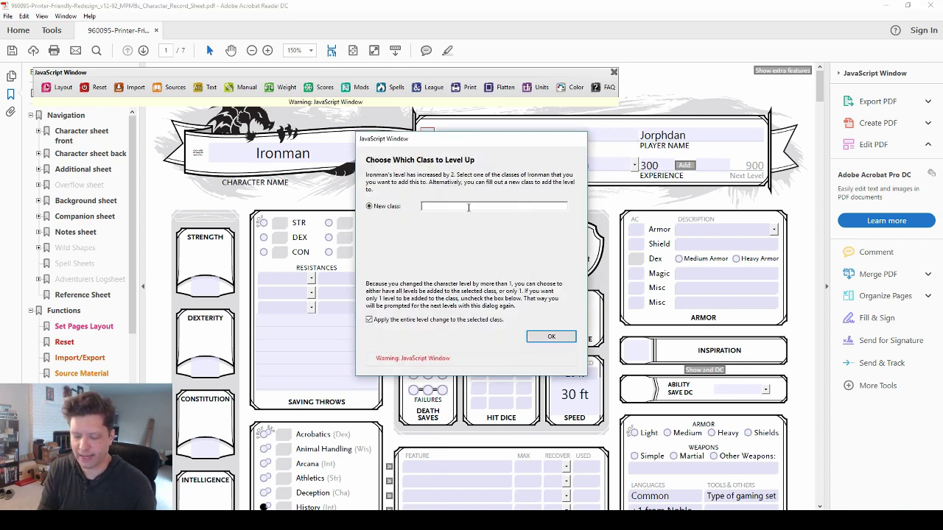
pyautogui.write('Fighter')
pyautogui.press('Return')
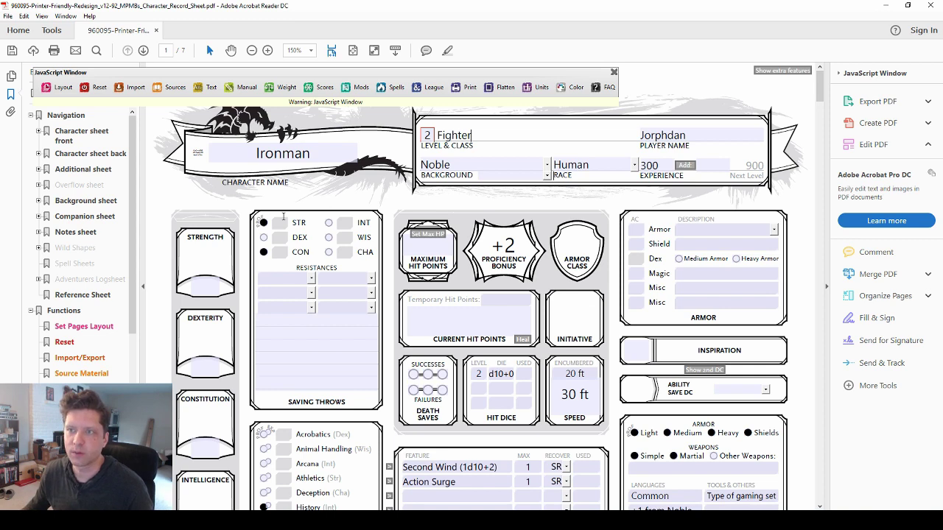
# - Mark Intimidation and Athletics as proficient in the skills list for the Fighter's skill choices
pyautogui.scroll(-5, 295, 296)
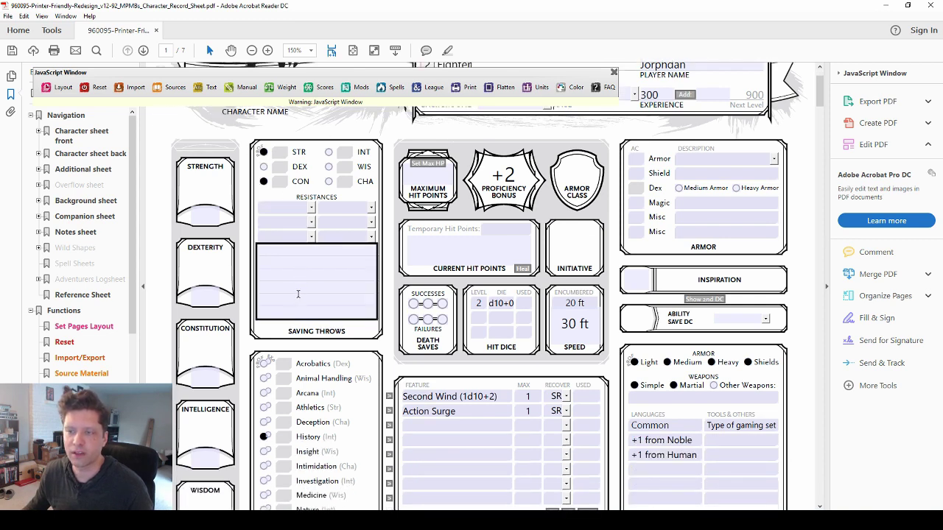
pyautogui.scroll(-2, 293, 298)
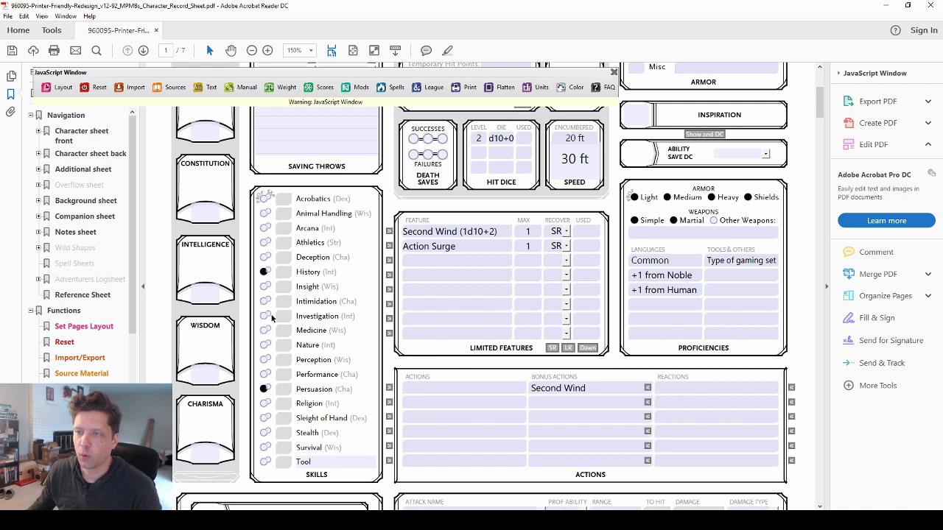
pyautogui.click(265, 302)
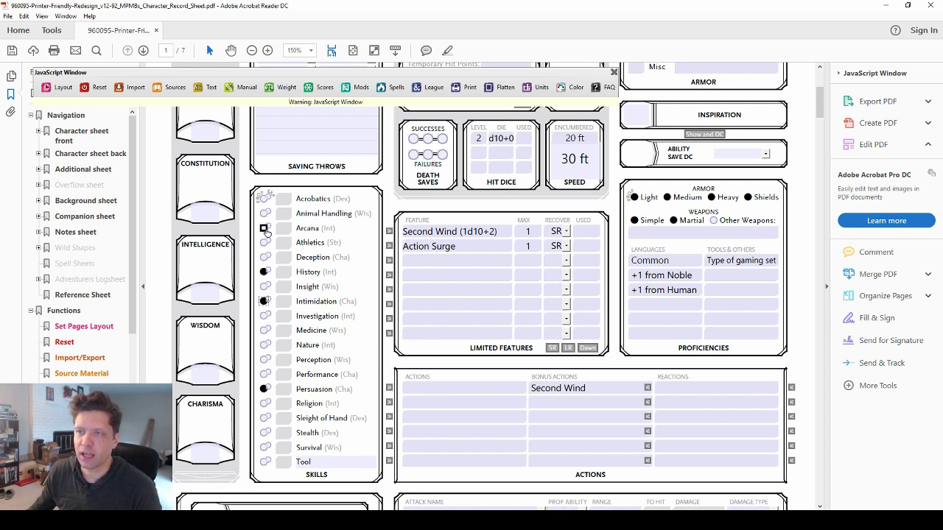
pyautogui.click(265, 245)
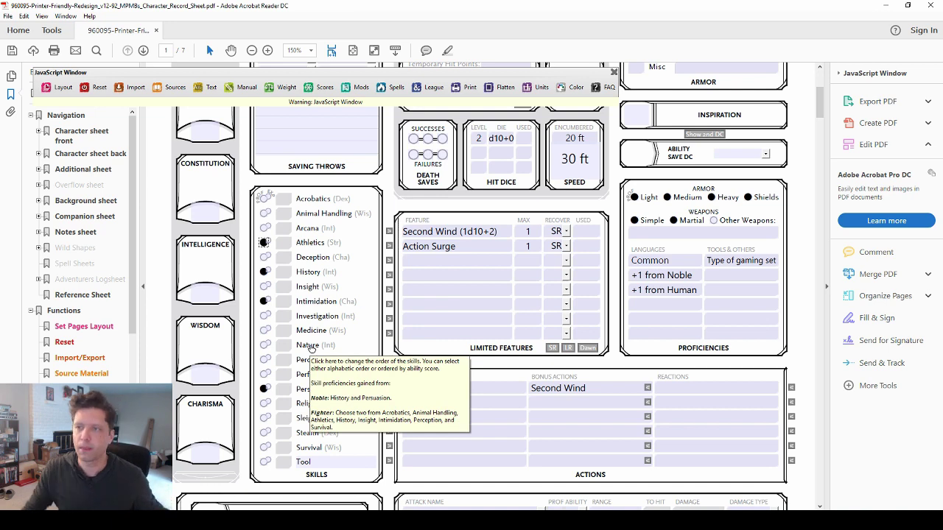
# - Switch to the Notepad list of ability scores and move its window clear of the sheet's ability score boxes
pyautogui.scroll(1, 450, 177)
pyautogui.scroll(5, 155, 486)
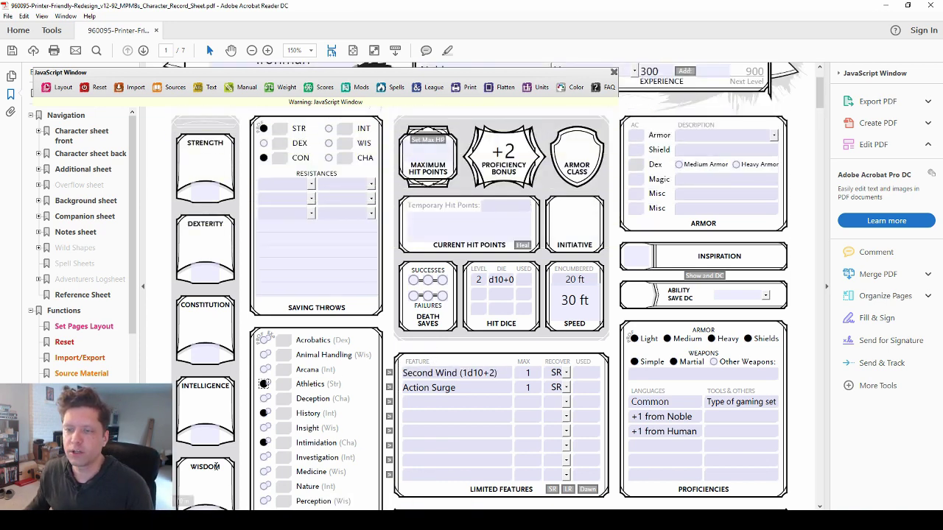
pyautogui.hotkey('alt', 'Tab')
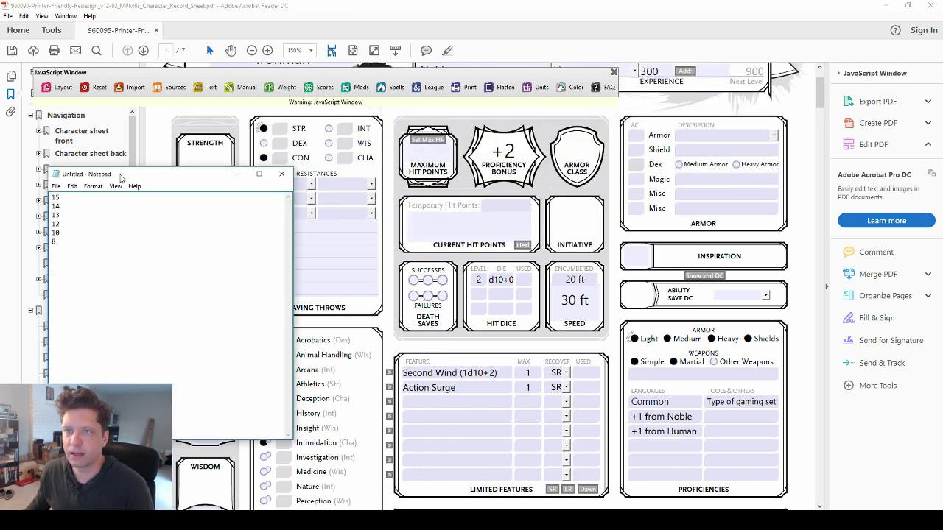
pyautogui.moveTo(120, 176); pyautogui.dragTo(651, 190)
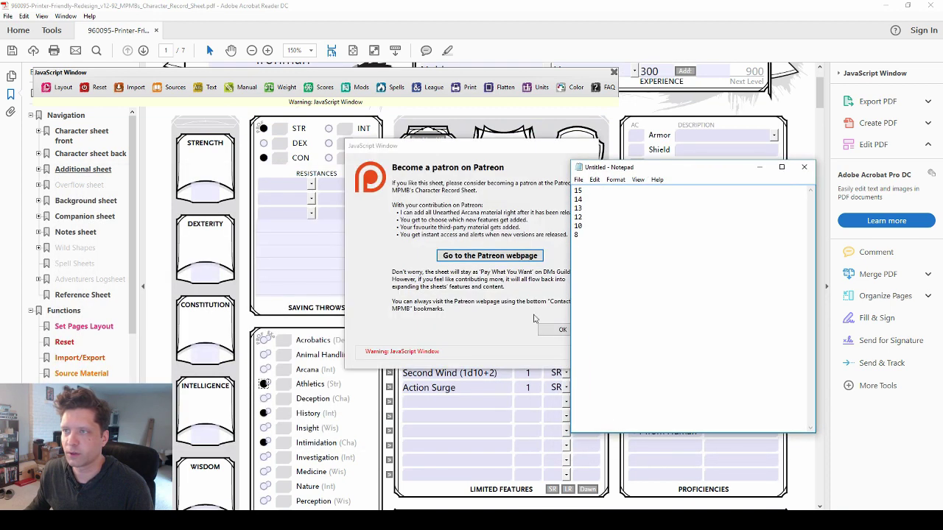
# - Return to the character sheet and dismiss the Patreon support dialog
pyautogui.click(492, 372)
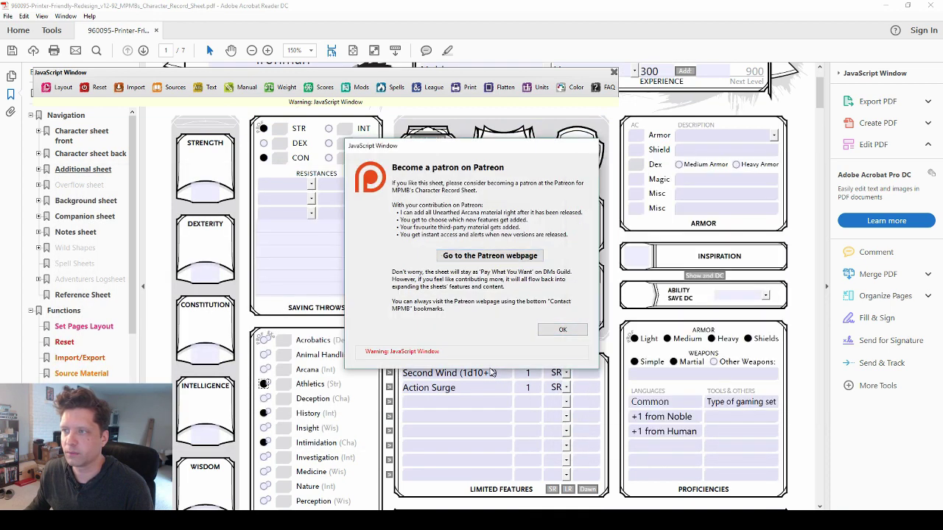
pyautogui.click(559, 331)
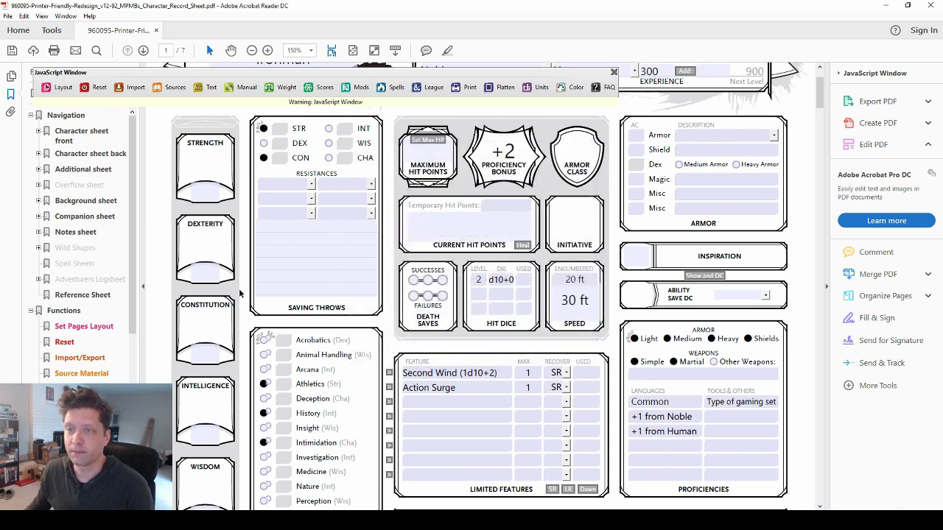
# - Enter the ability scores Charisma 15, Intelligence 14 and Constitution 13
pyautogui.scroll(-5, 240, 292)
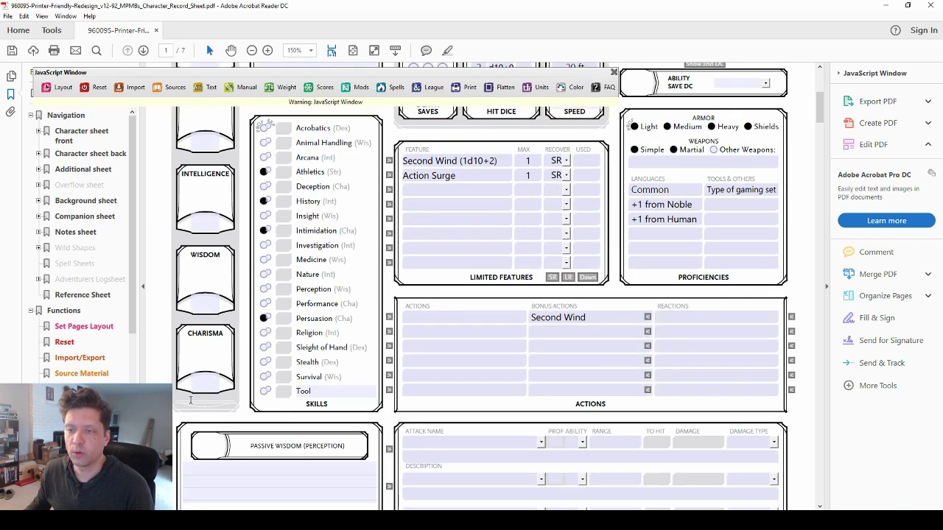
pyautogui.scroll(4, 210, 384)
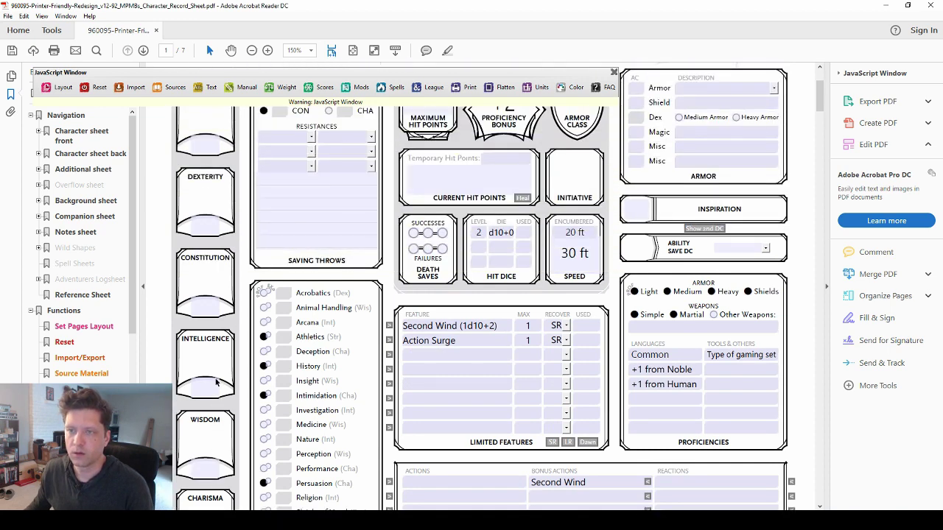
pyautogui.click(216, 381)
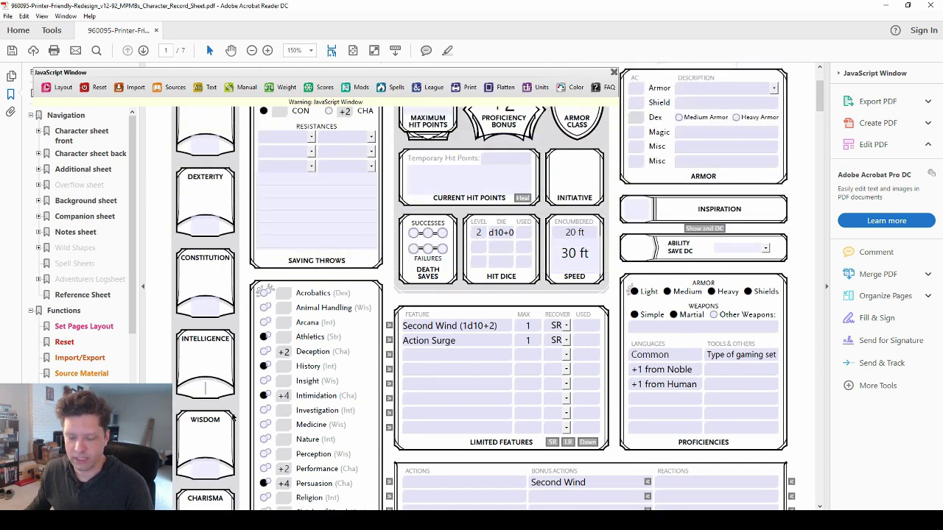
pyautogui.write('14')
pyautogui.click(216, 313)
pyautogui.scroll(1, 216, 312)
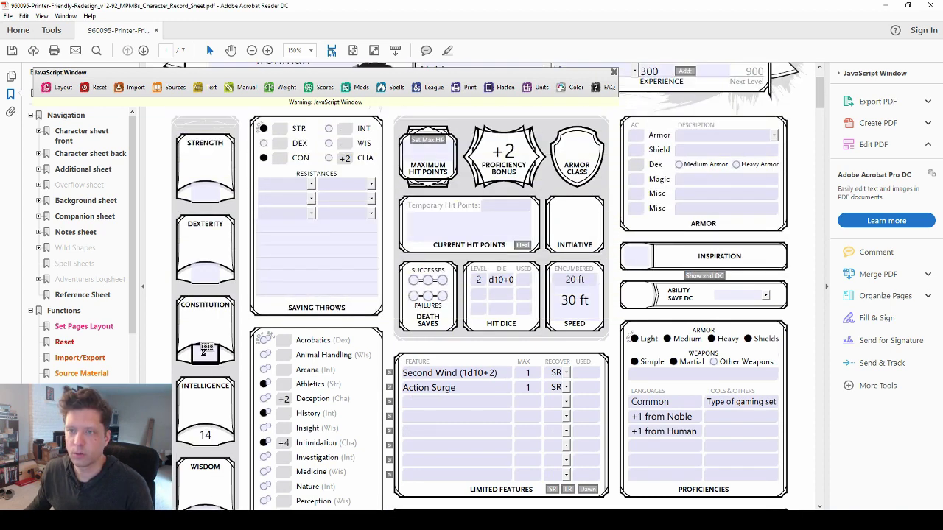
pyautogui.write('13')
# - Enter the remaining ability scores: Strength 12, Dexterity 10 and Wisdom 8
pyautogui.hotkey('shift', 'Tab')
pyautogui.hotkey('shift', 'Tab')
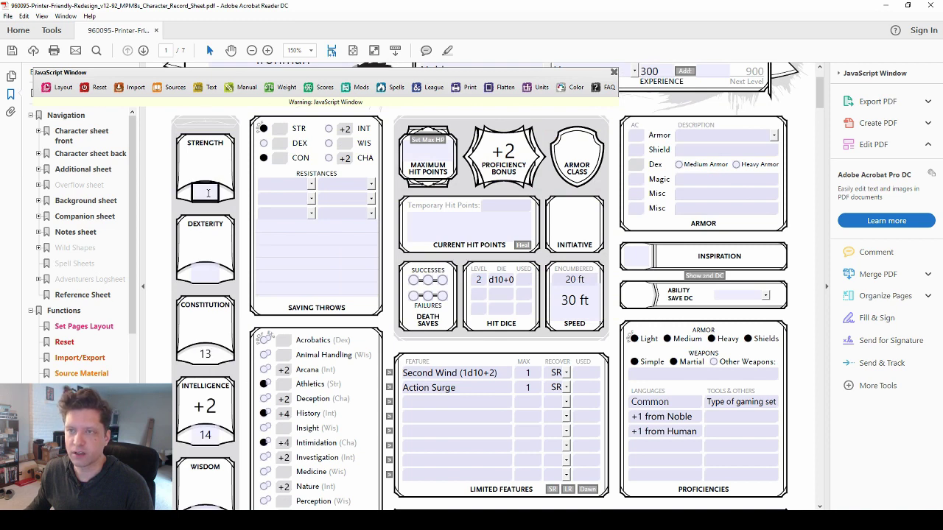
pyautogui.scroll(-3, 247, 232)
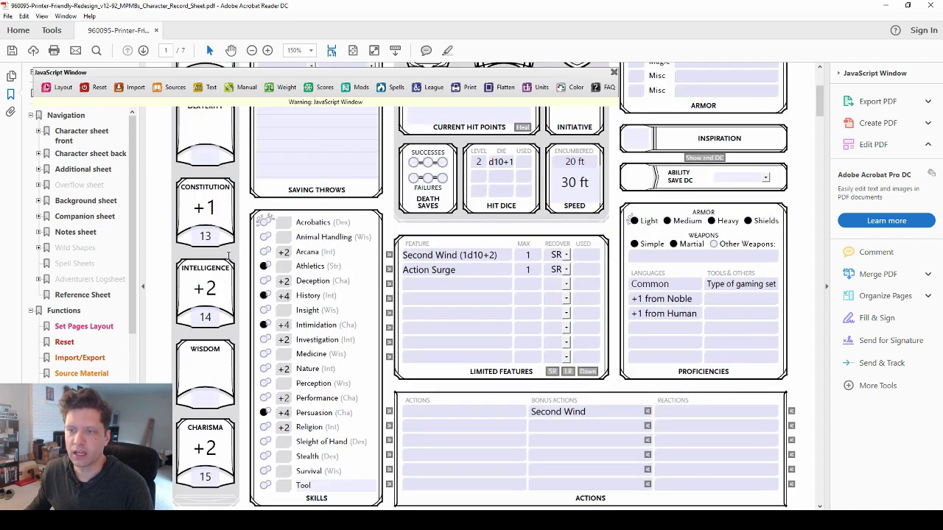
pyautogui.scroll(2, 229, 259)
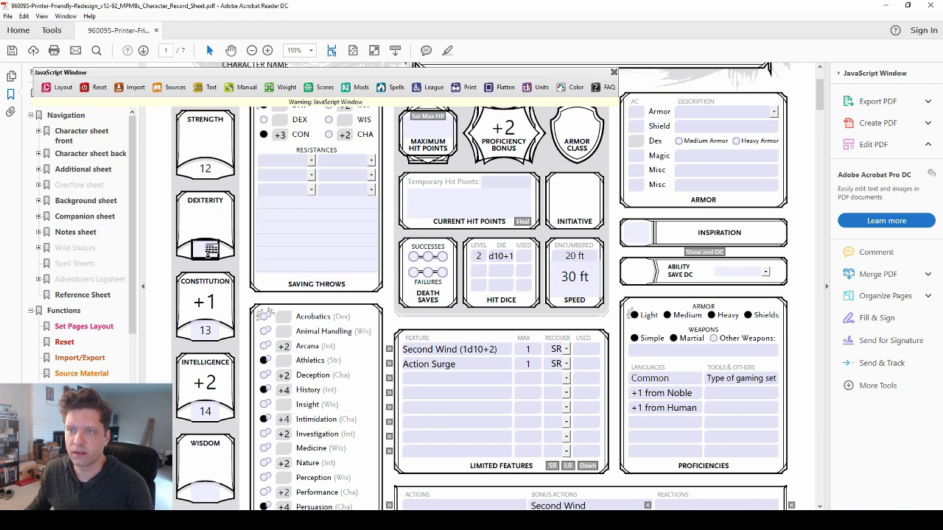
pyautogui.write('10')
pyautogui.scroll(-2, 315, 338)
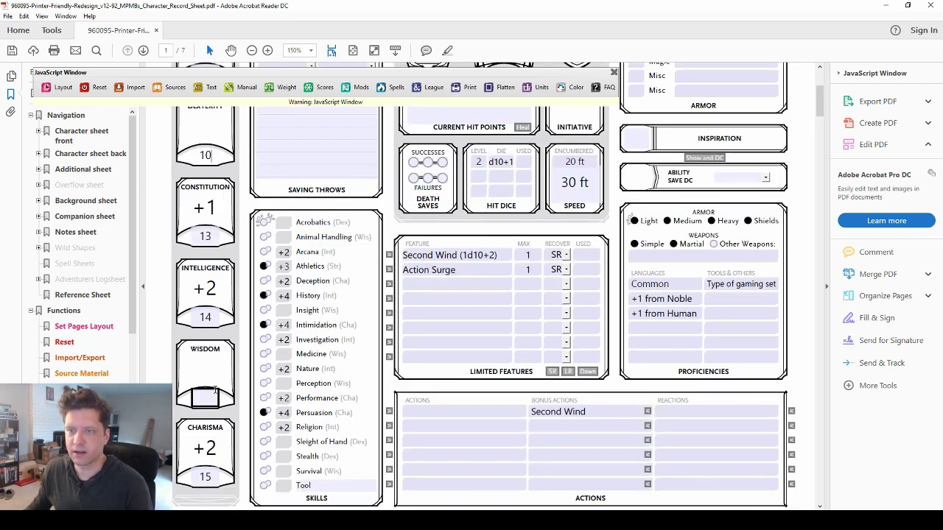
pyautogui.write('8')
pyautogui.press('Return')
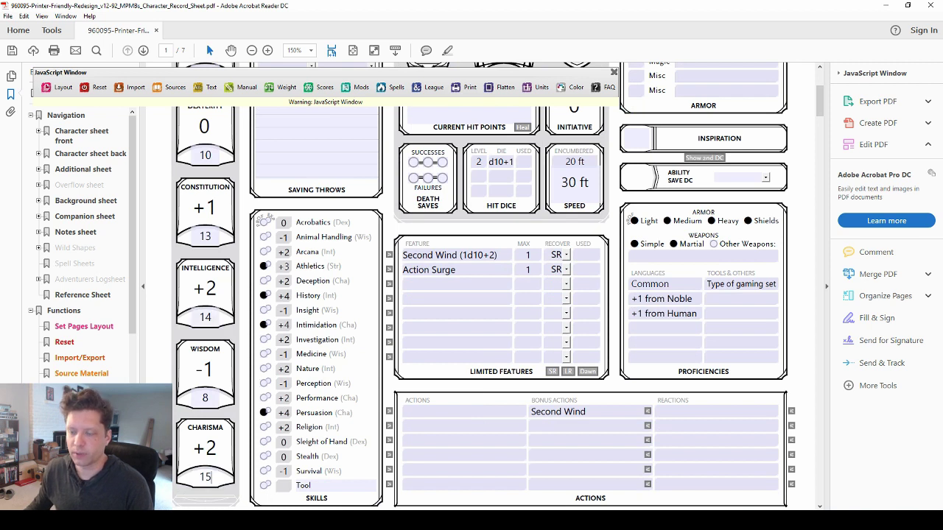
# - Raise the Charisma score to 16 and the Constitution score to 14
pyautogui.press('BackSpace')
pyautogui.write('6')
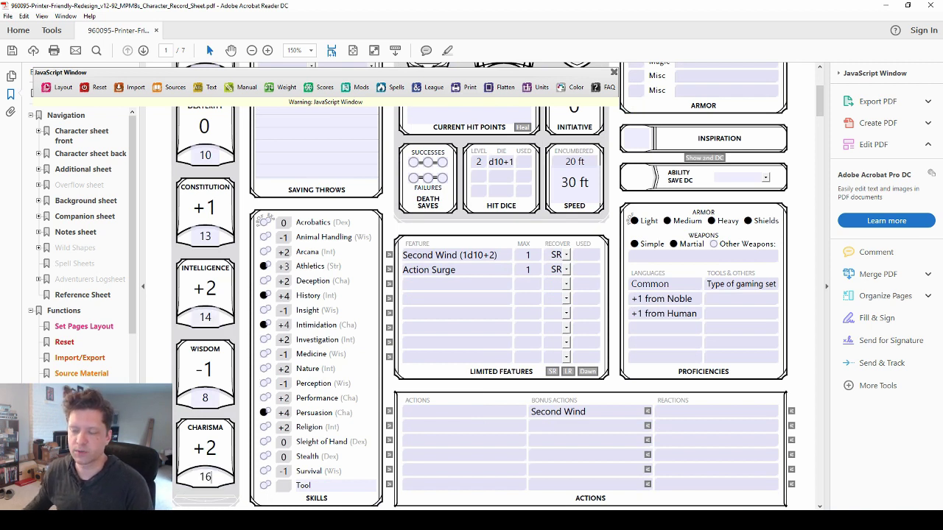
pyautogui.press('Tab')
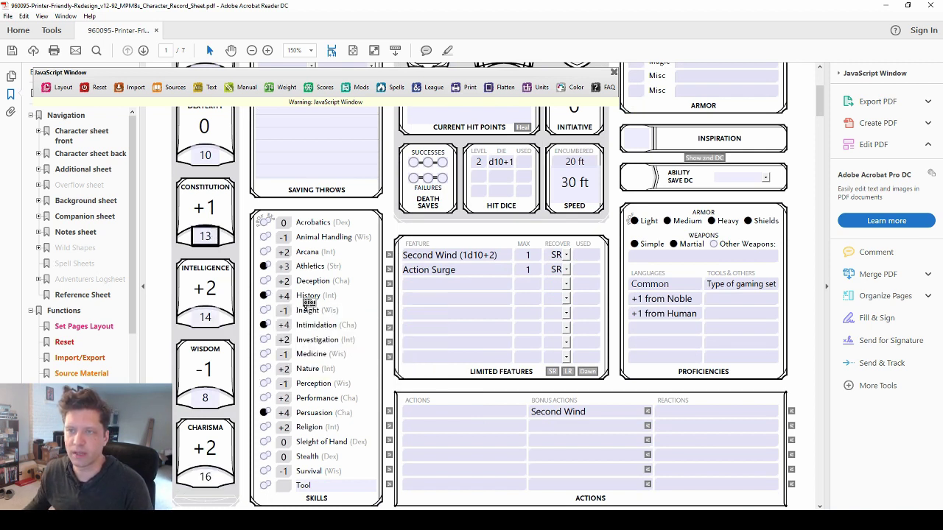
pyautogui.press('BackSpace')
pyautogui.write('4')
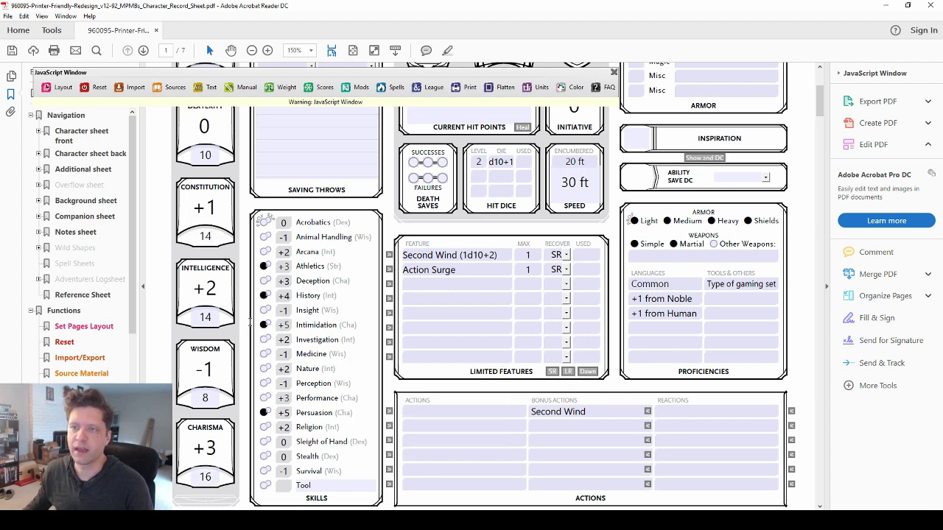
# - Choose the Athlete feat for the first feat slot on the sheet's third page
pyautogui.click(214, 318)
pyautogui.scroll(-10, 346, 366)
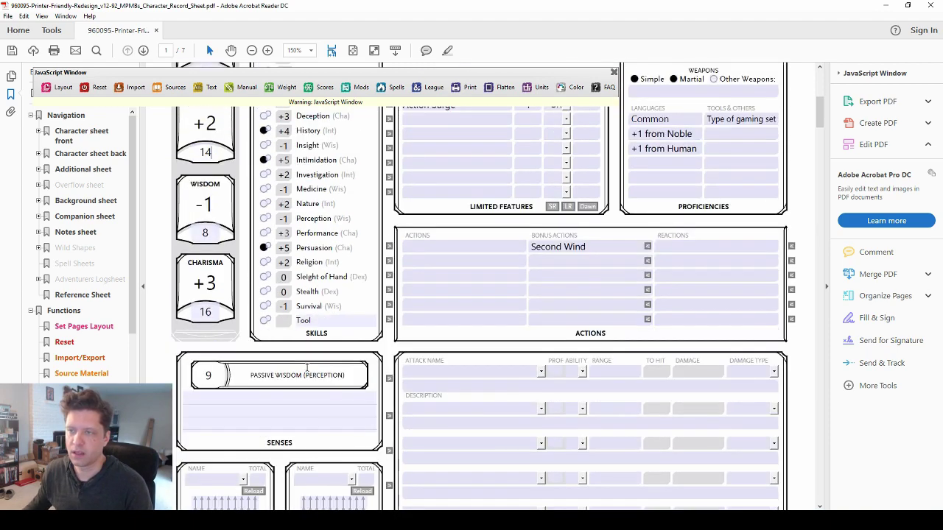
pyautogui.scroll(-20, 348, 366)
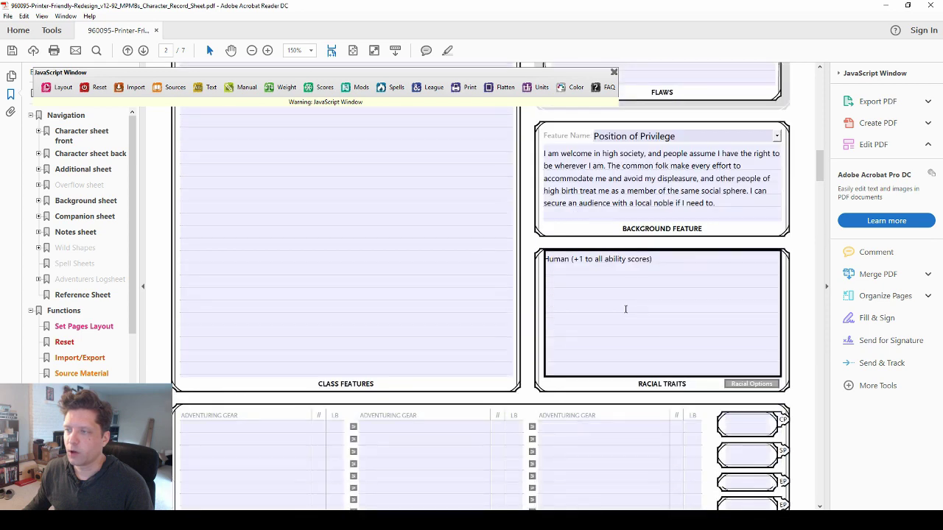
pyautogui.scroll(-5, 612, 296)
pyautogui.click(672, 223)
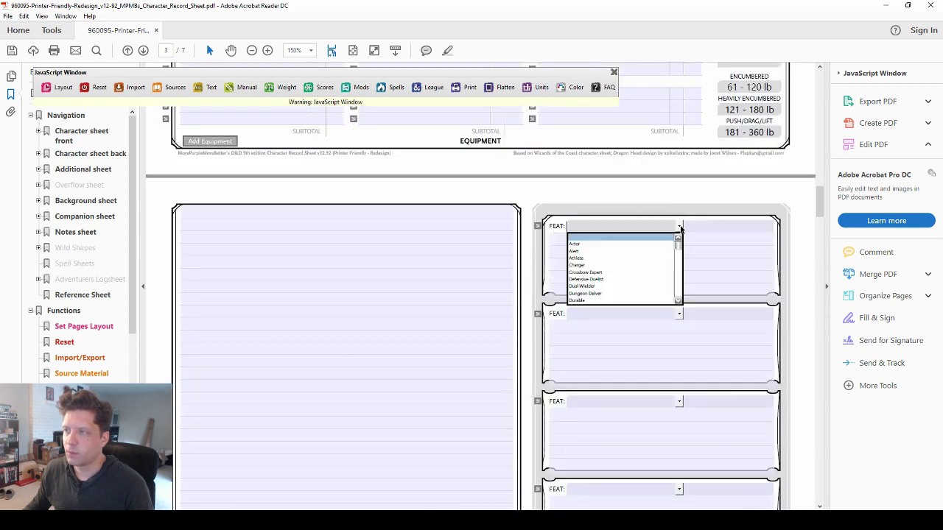
pyautogui.click(600, 257)
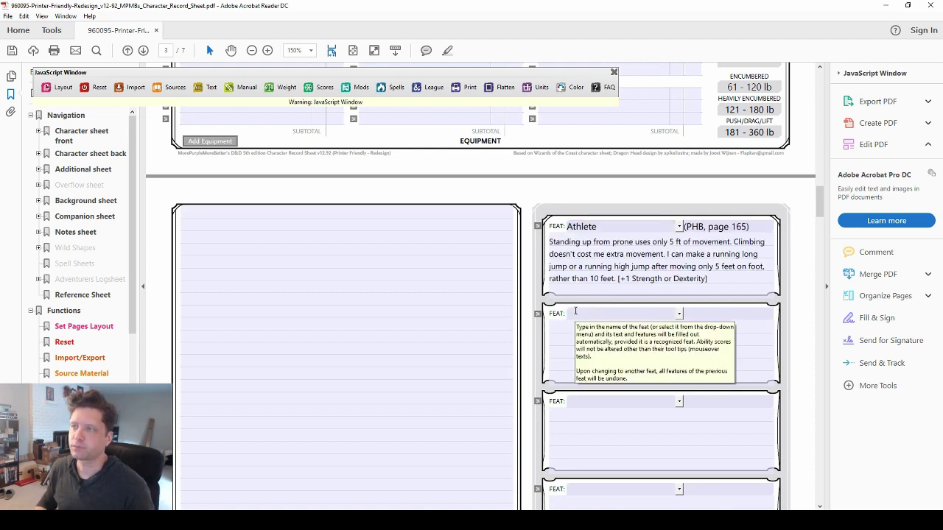
pyautogui.click(646, 266)
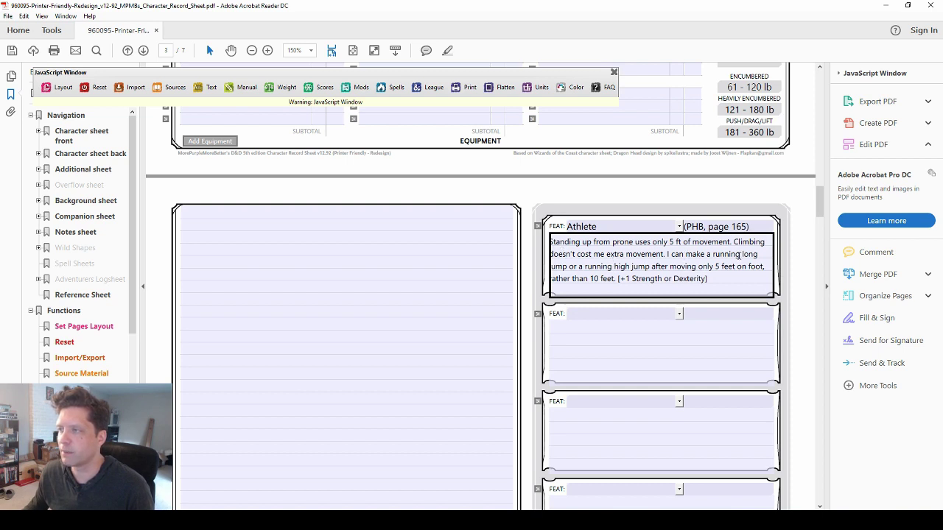
pyautogui.click(410, 368)
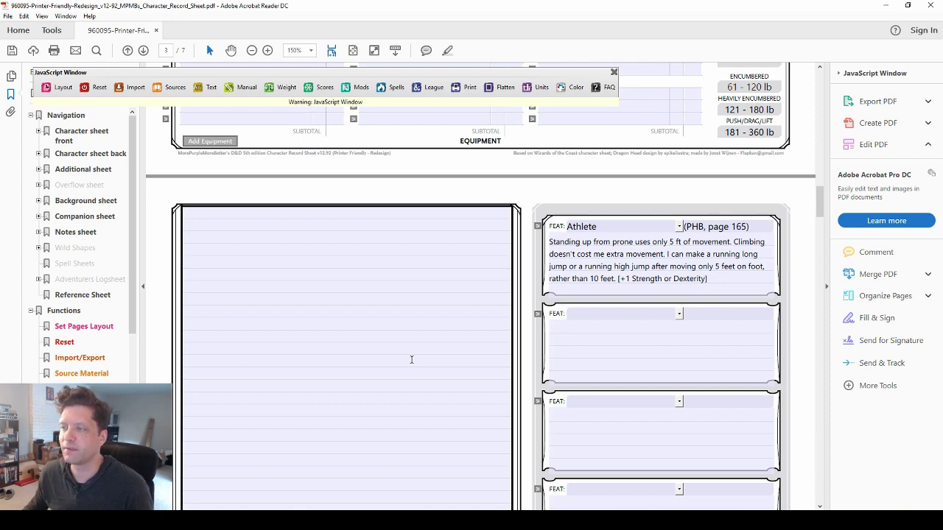
# - Set the Strength score on the front page to 13 for the Athlete feat's bonus
pyautogui.scroll(15, 364, 367)
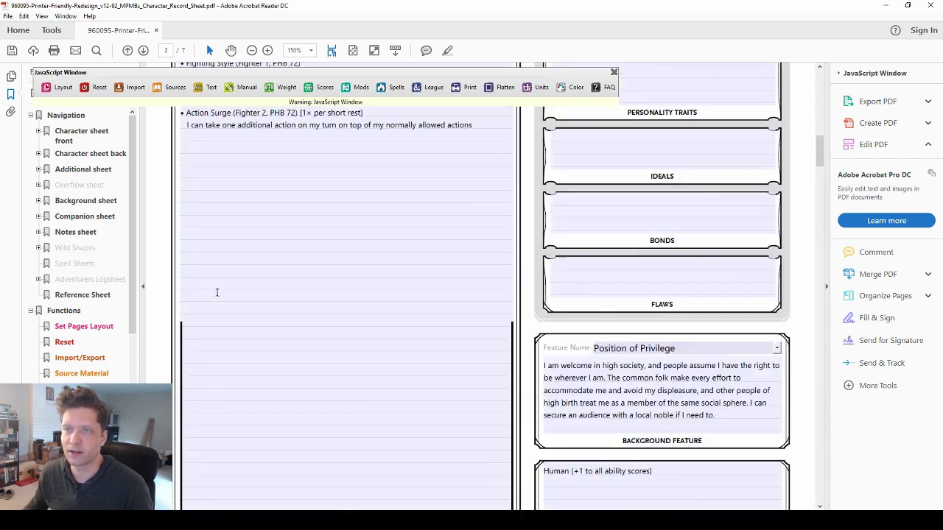
pyautogui.scroll(15, 215, 285)
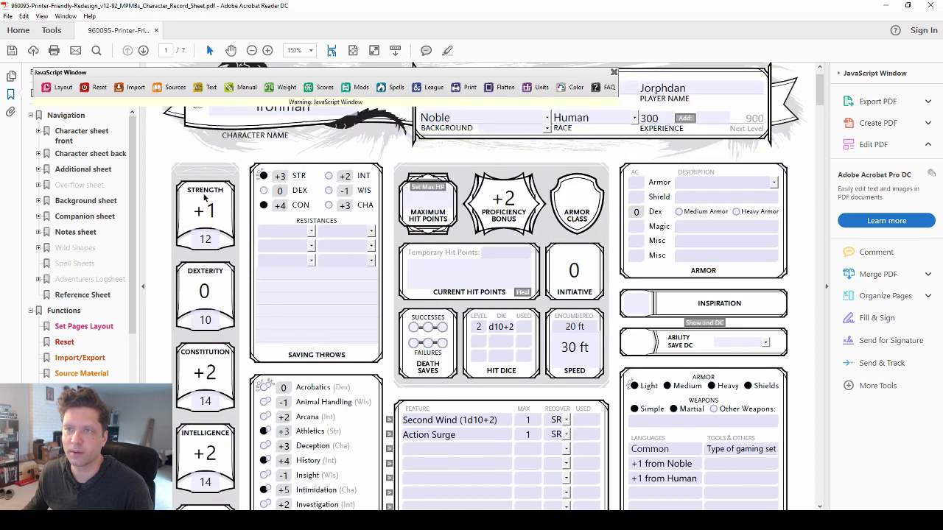
pyautogui.click(205, 238)
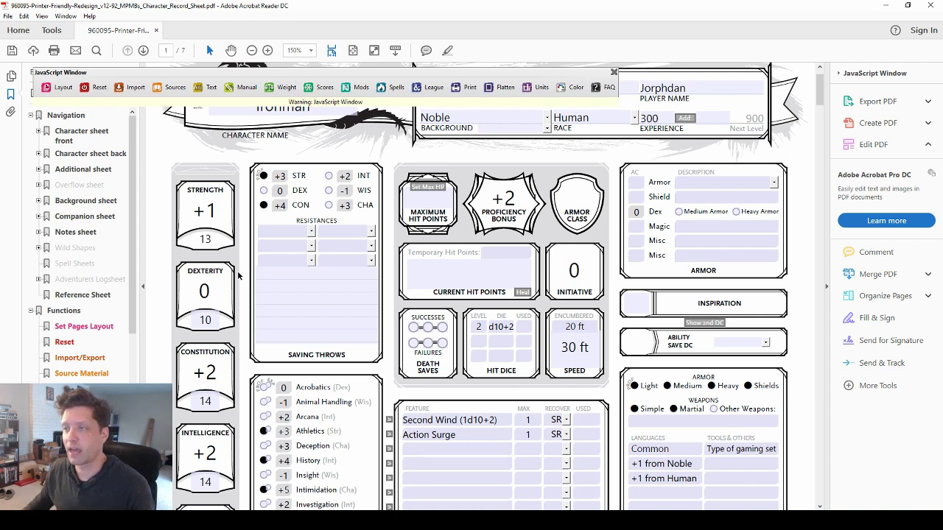
# - Equip Plate as the character's armor in the Armor section of the front page
pyautogui.scroll(1, 441, 277)
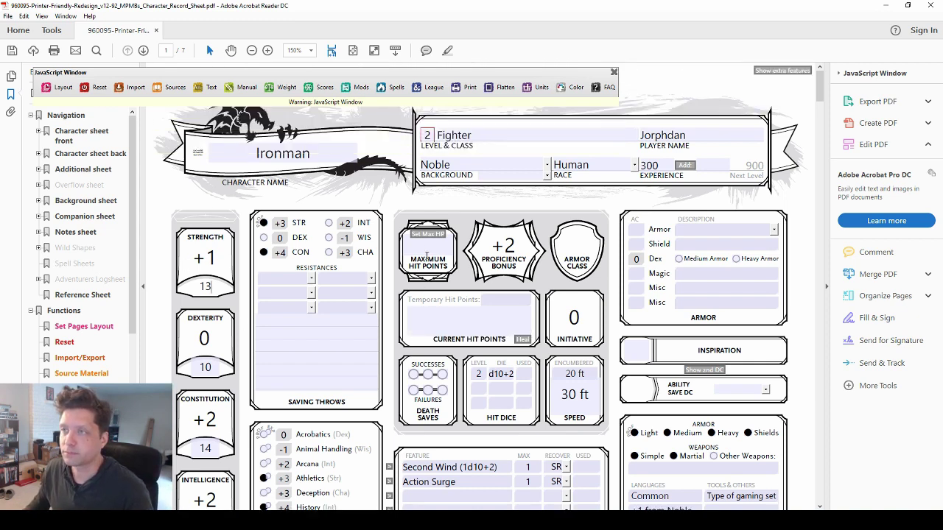
pyautogui.scroll(-3, 605, 278)
pyautogui.scroll(-20, 605, 279)
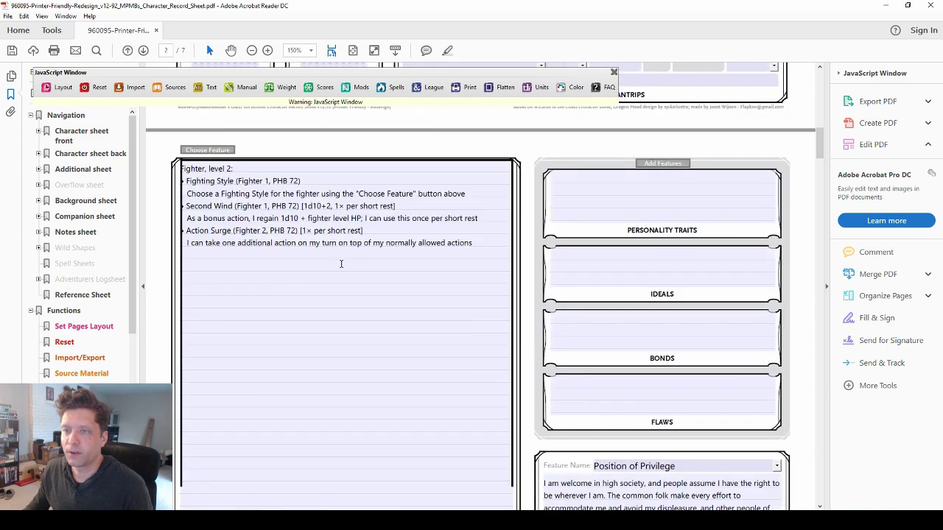
pyautogui.scroll(6, 480, 307)
pyautogui.scroll(15, 480, 307)
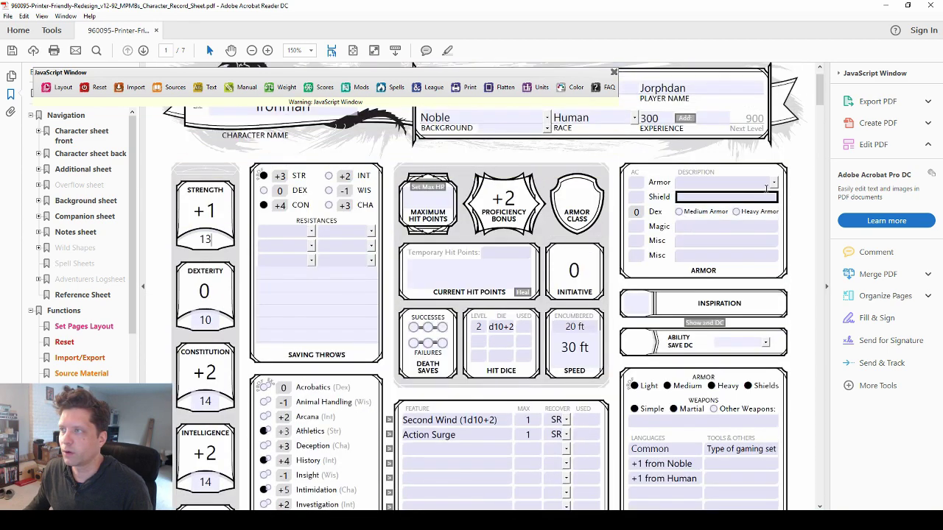
pyautogui.click(775, 182)
pyautogui.scroll(-3, 718, 229)
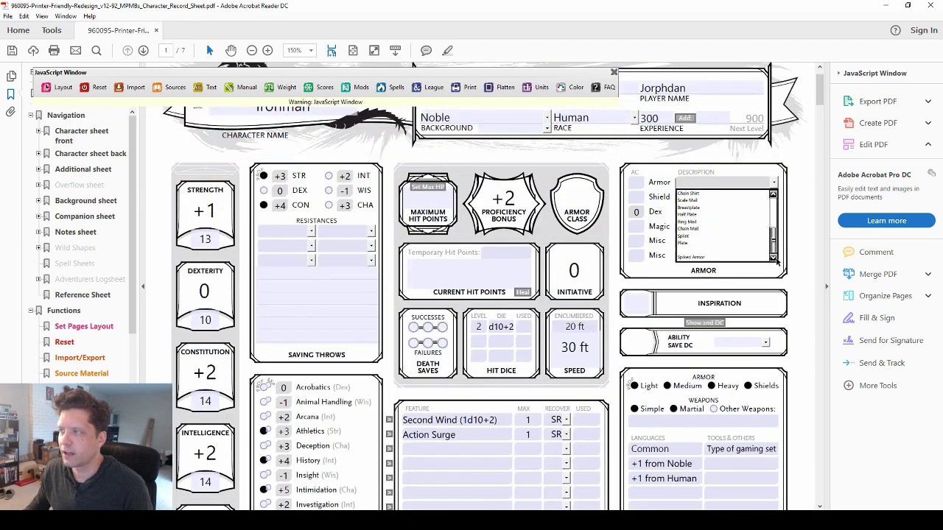
pyautogui.click(715, 247)
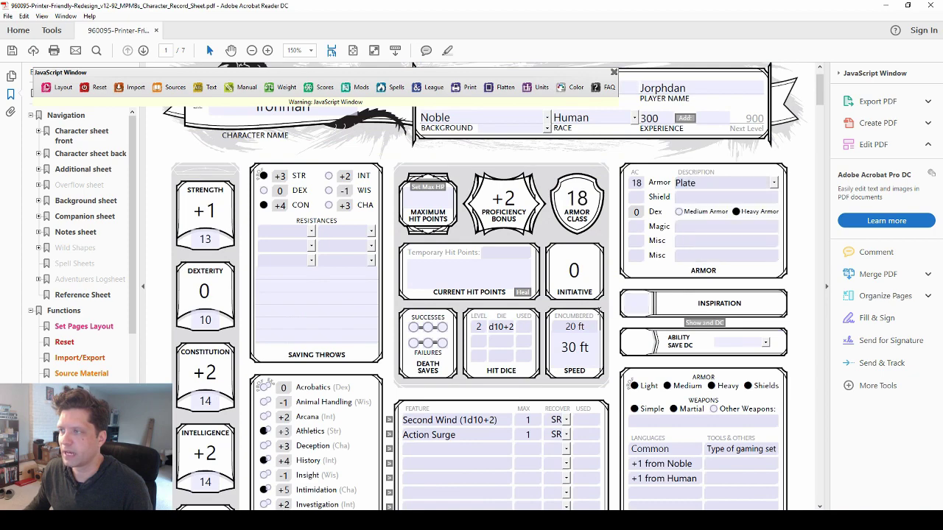
# - Choose Defense as the Fighter's Fighting Style from the class feature choices on the second page
pyautogui.scroll(-4, 635, 316)
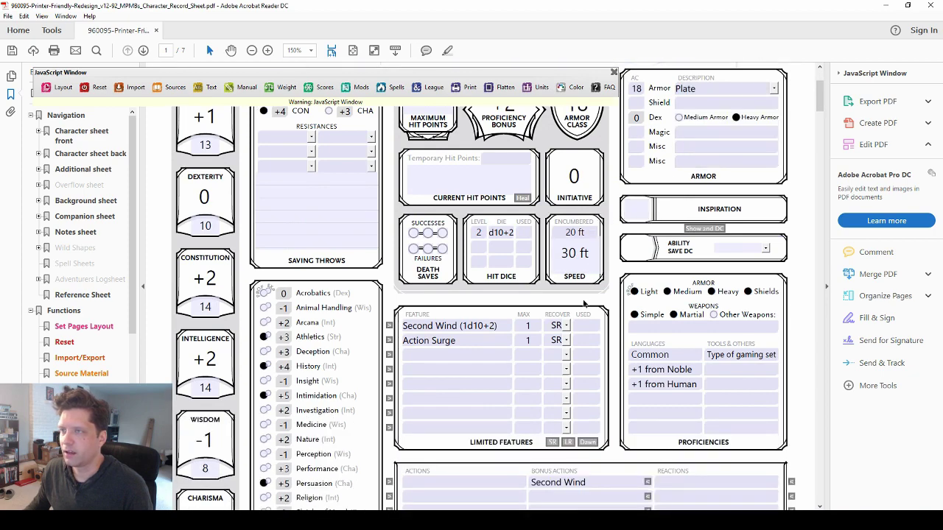
pyautogui.scroll(-20, 583, 304)
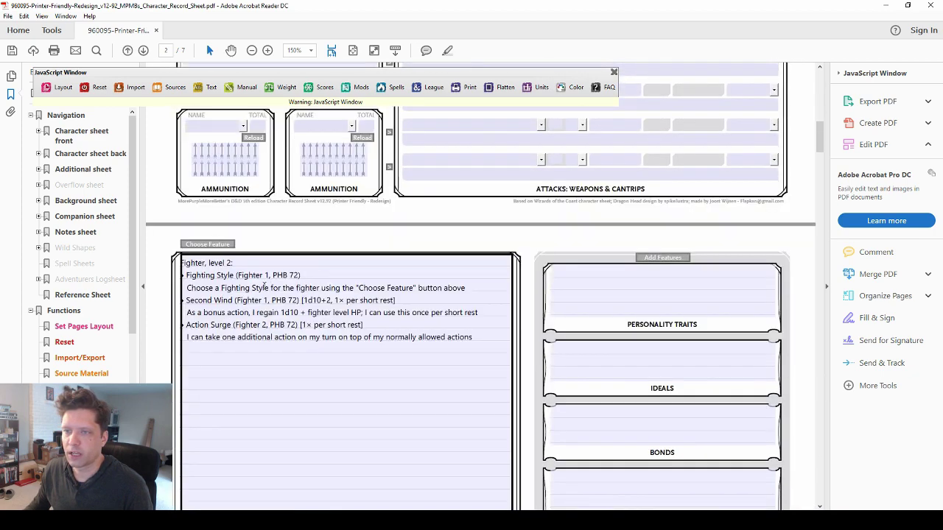
pyautogui.click(225, 243)
pyautogui.moveTo(246, 252)
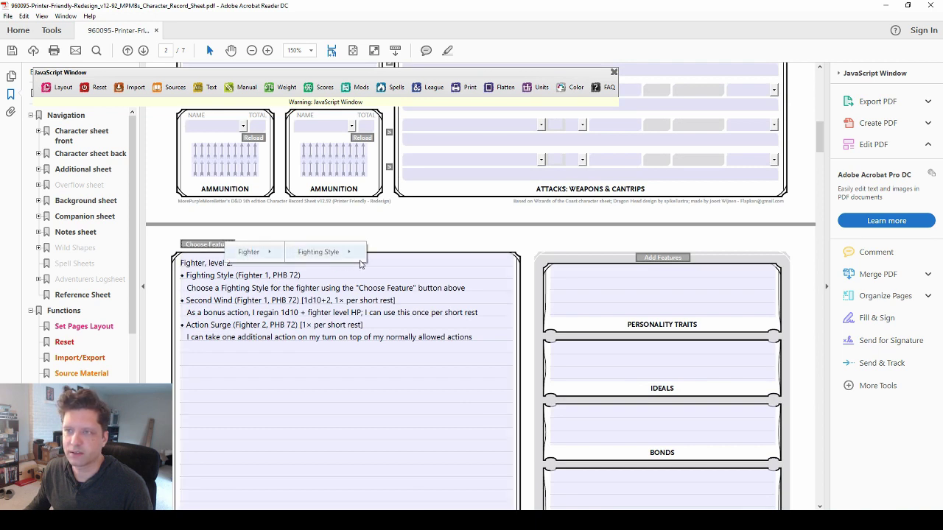
pyautogui.moveTo(360, 259)
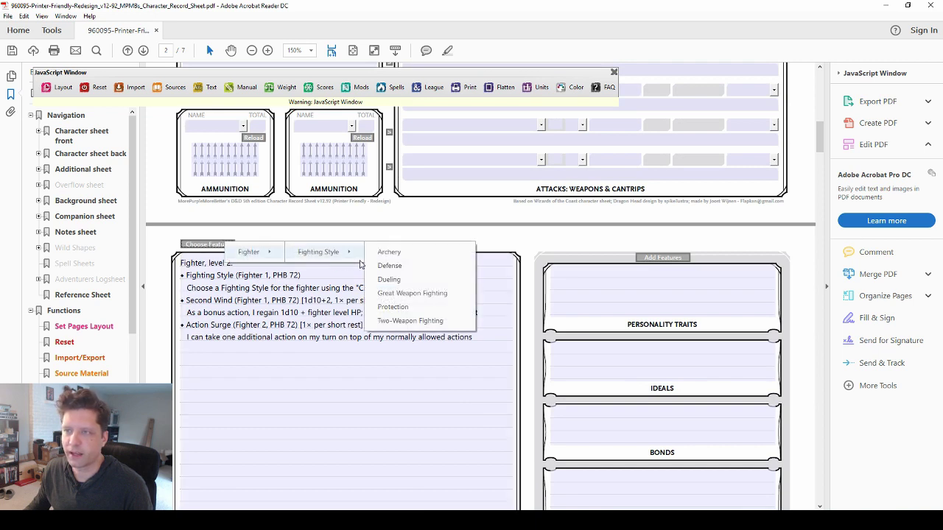
pyautogui.click(406, 268)
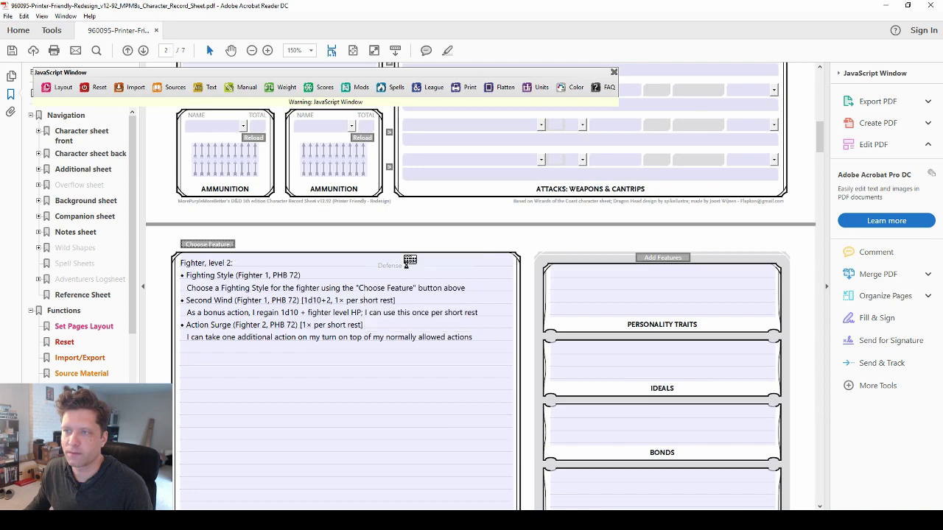
pyautogui.click(191, 286)
# - Raise the total character level on the front page to 10 and upgrade the experience points to match
pyautogui.scroll(15, 392, 283)
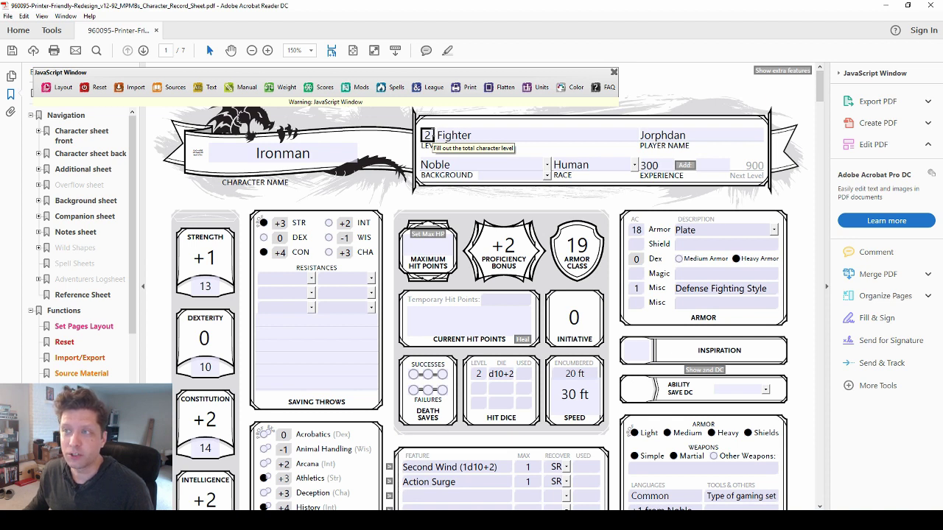
pyautogui.click(427, 137)
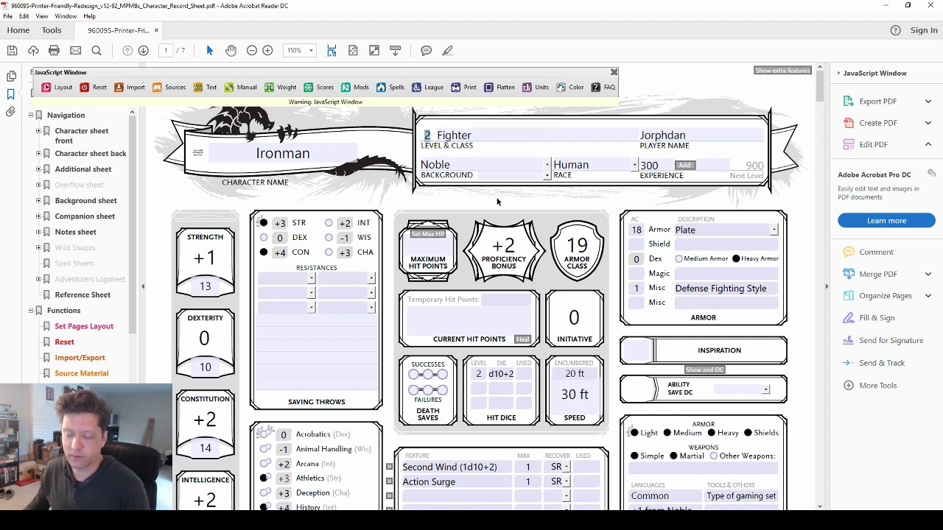
pyautogui.write('8')
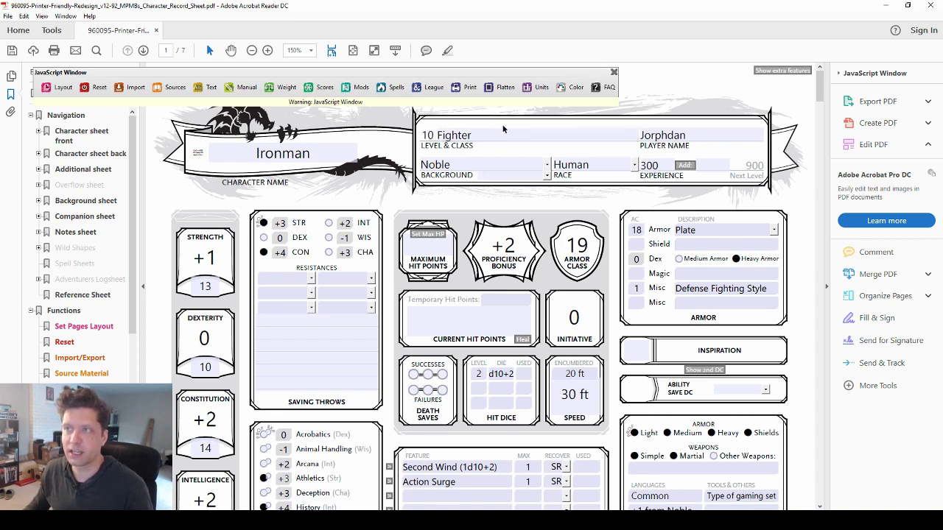
pyautogui.click(640, 241)
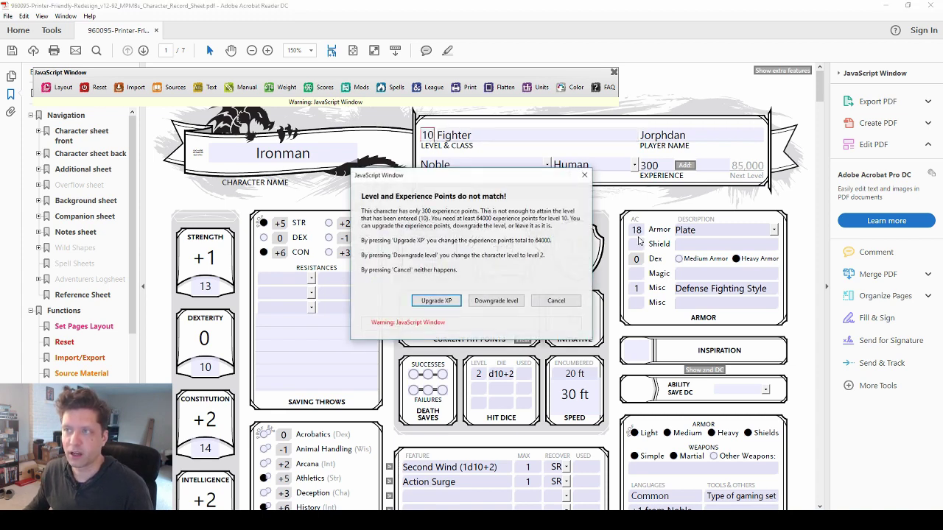
pyautogui.click(436, 301)
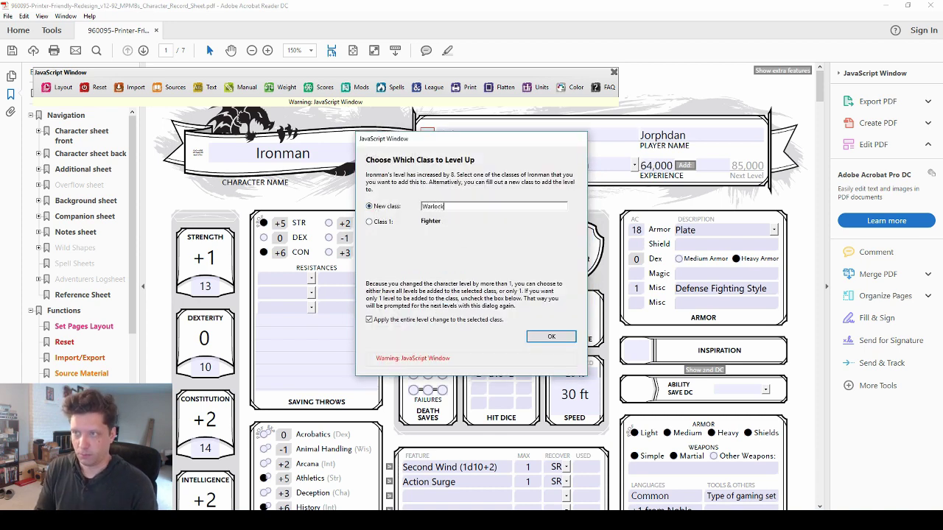
# - Apply the entire level increase to a new Warlock class with the Fiend as patron, and start generating a new Spell Sheet
pyautogui.press('Return')
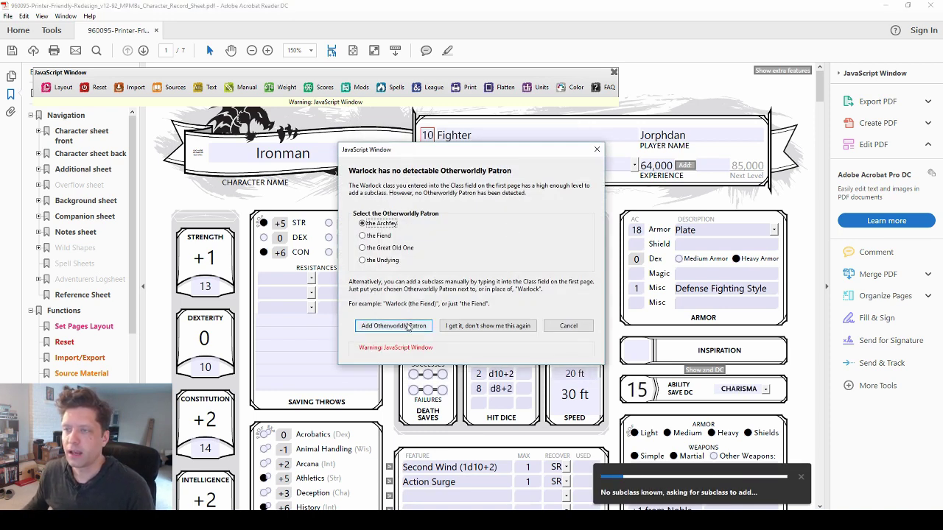
pyautogui.click(378, 237)
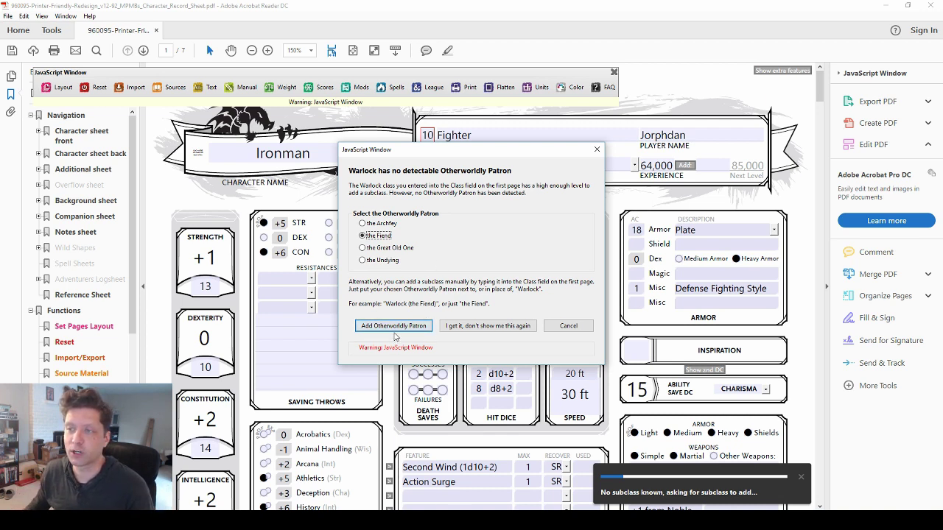
pyautogui.click(395, 326)
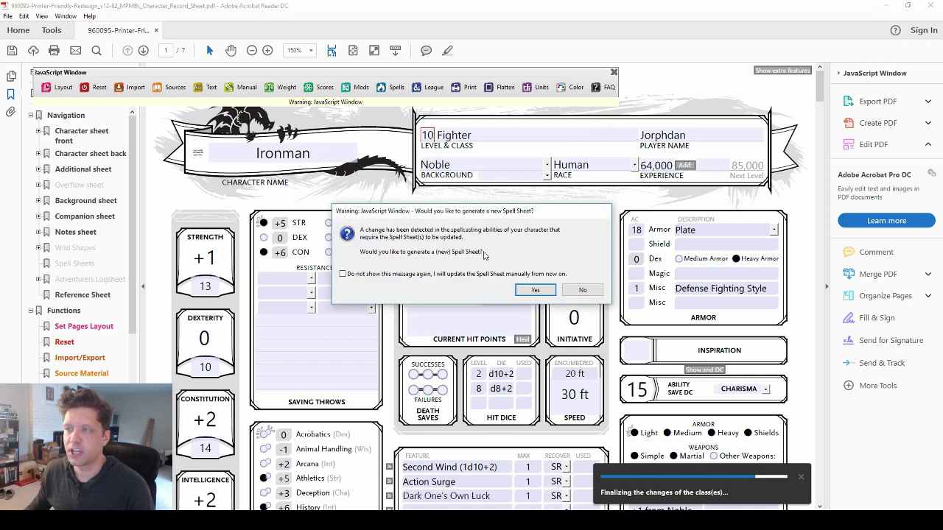
pyautogui.click(536, 290)
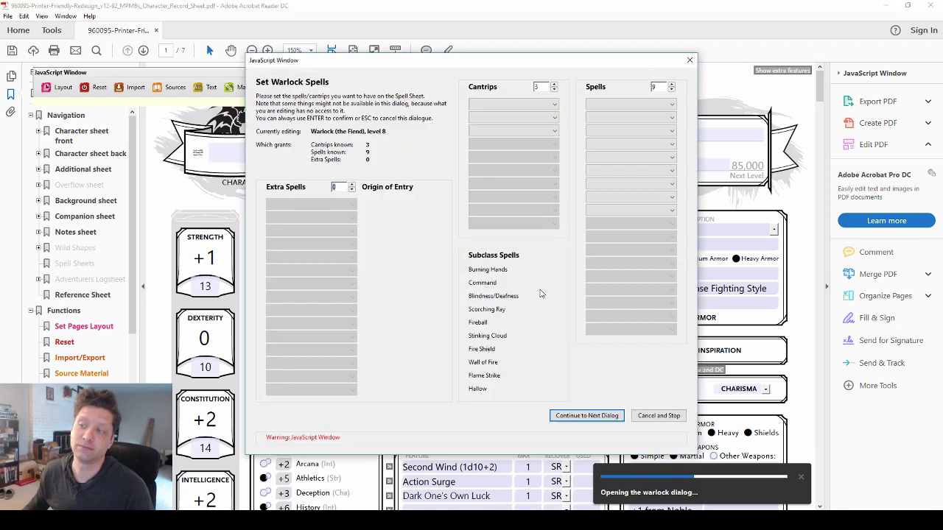
# - Choose Eldritch Blast, Mage Hand and Friends as the three Warlock cantrips
pyautogui.click(549, 106)
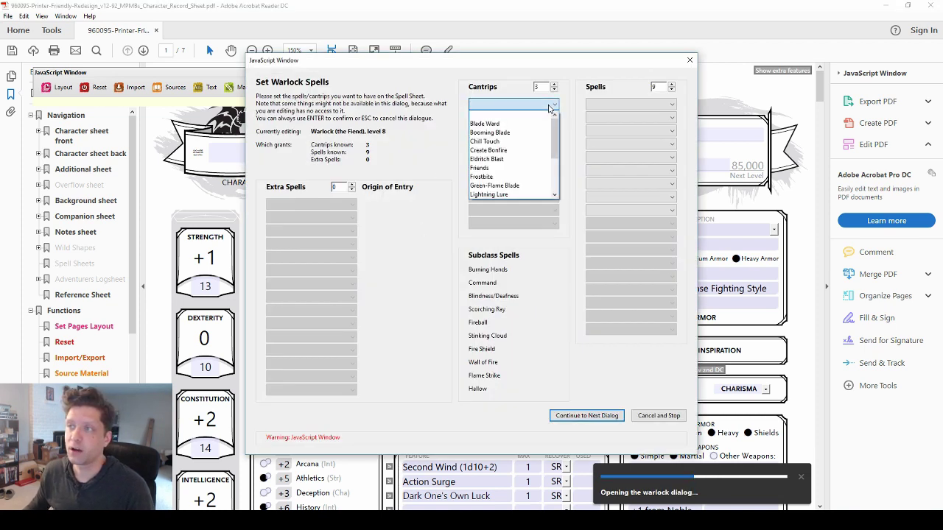
pyautogui.click(525, 158)
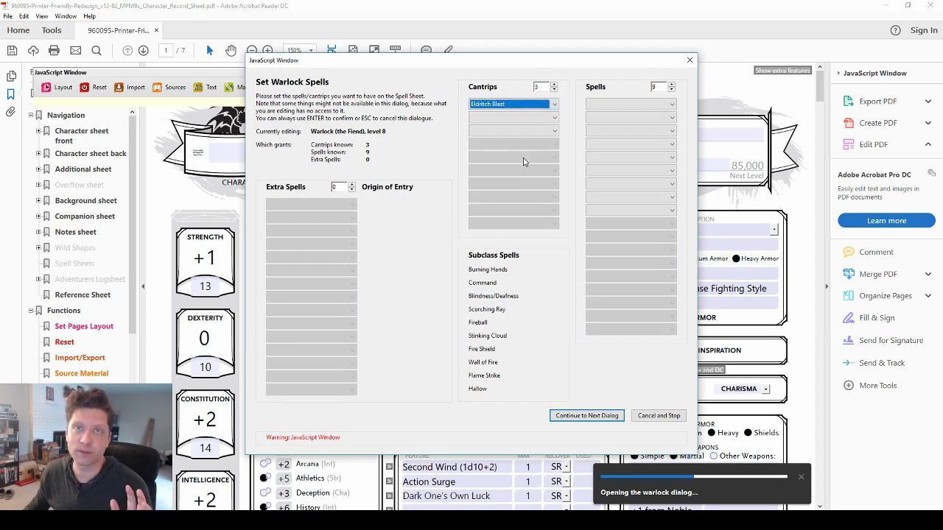
pyautogui.click(543, 105)
pyautogui.click(542, 110)
pyautogui.click(543, 118)
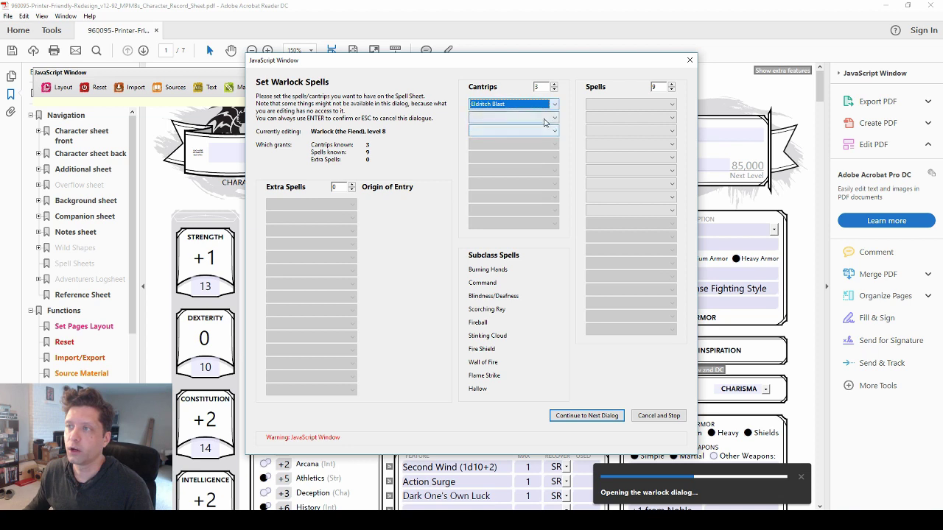
pyautogui.moveTo(554, 157); pyautogui.dragTo(558, 191)
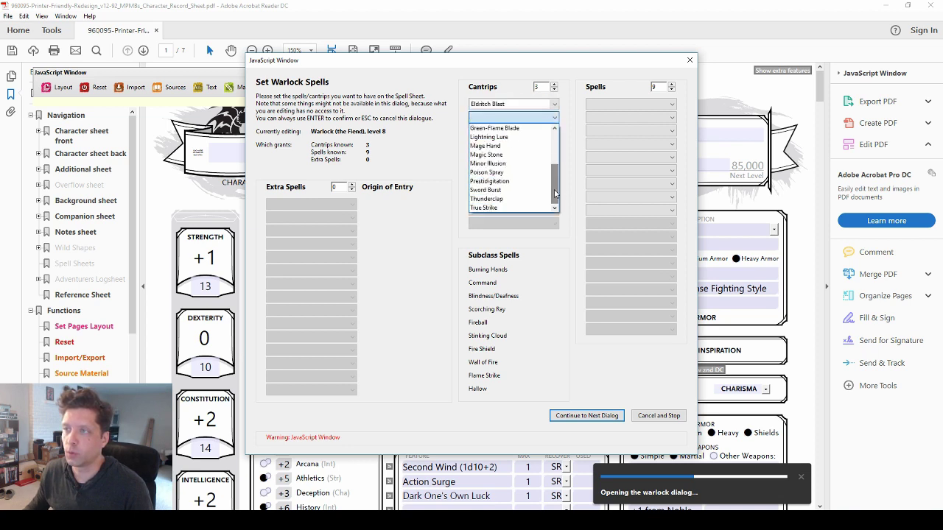
pyautogui.click(497, 147)
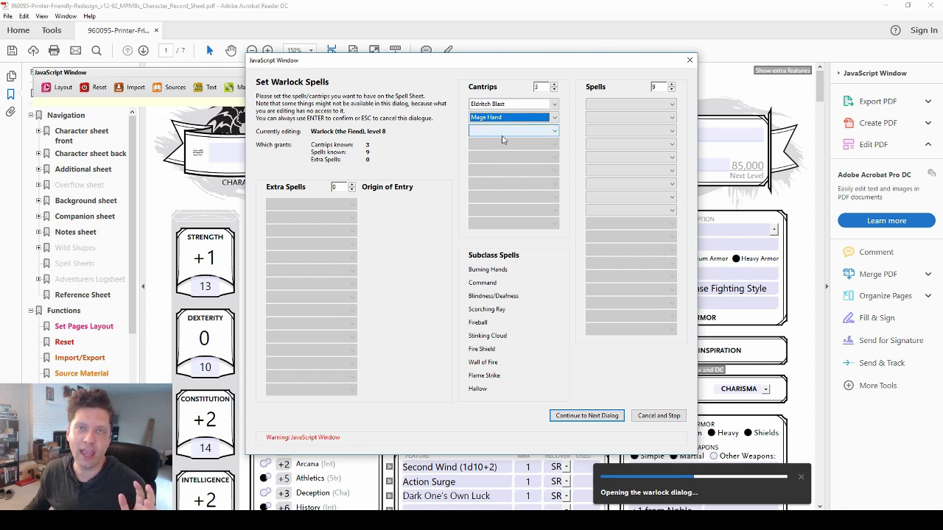
pyautogui.click(553, 131)
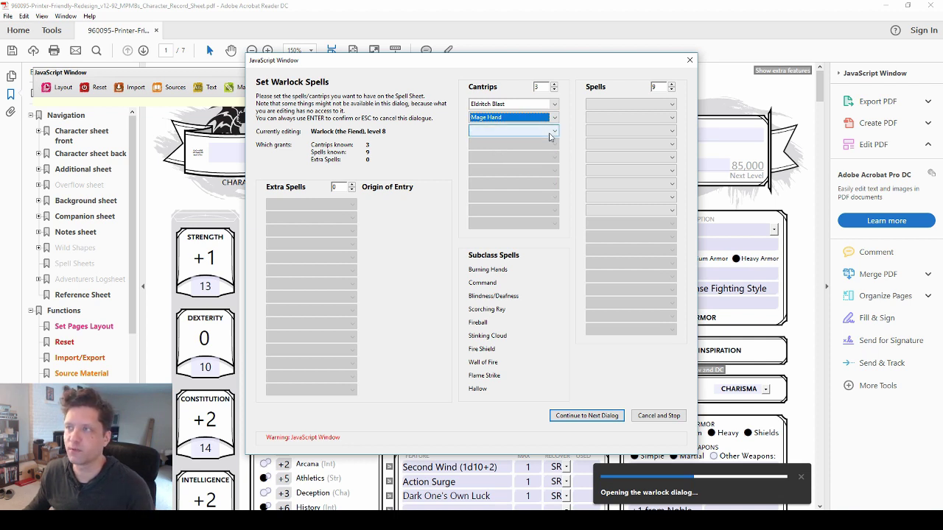
pyautogui.moveTo(556, 163); pyautogui.dragTo(558, 177)
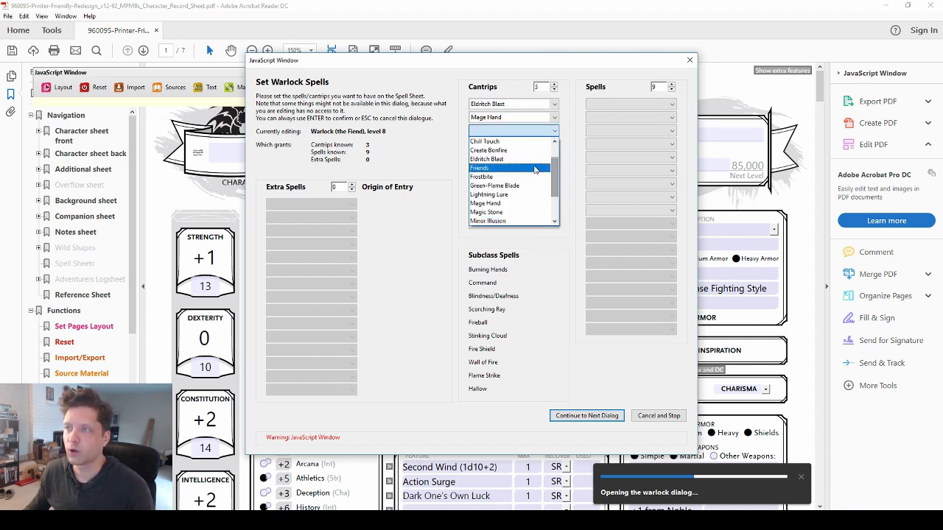
pyautogui.click(486, 168)
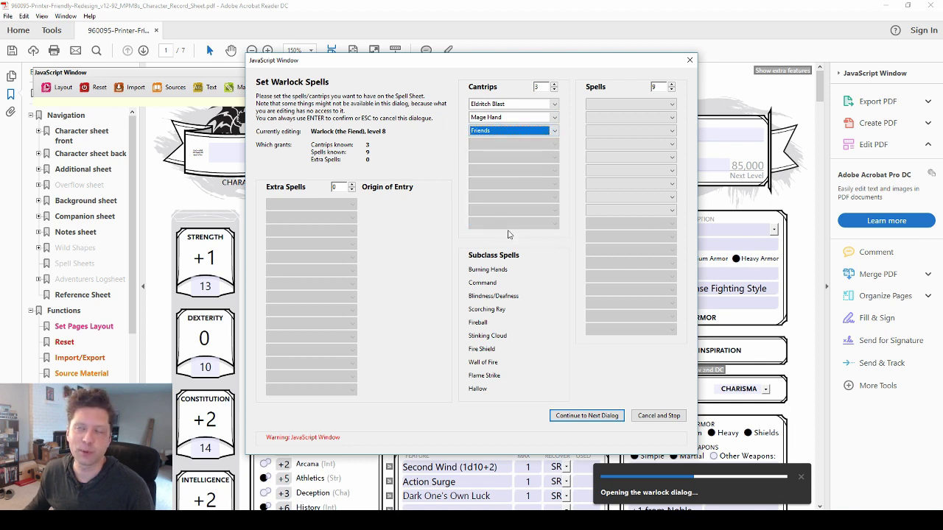
# - Choose Charm Person and Hex as the first two Warlock spells
pyautogui.click(666, 108)
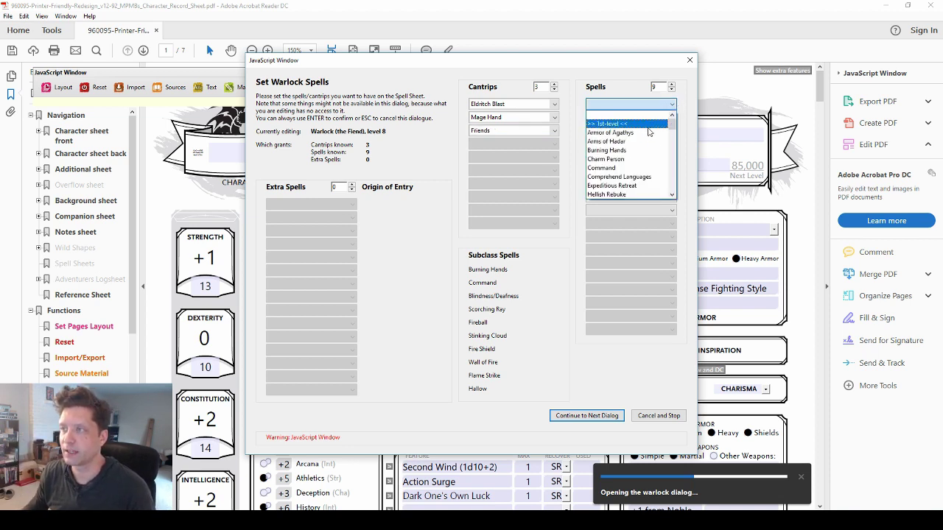
pyautogui.scroll(-1, 657, 143)
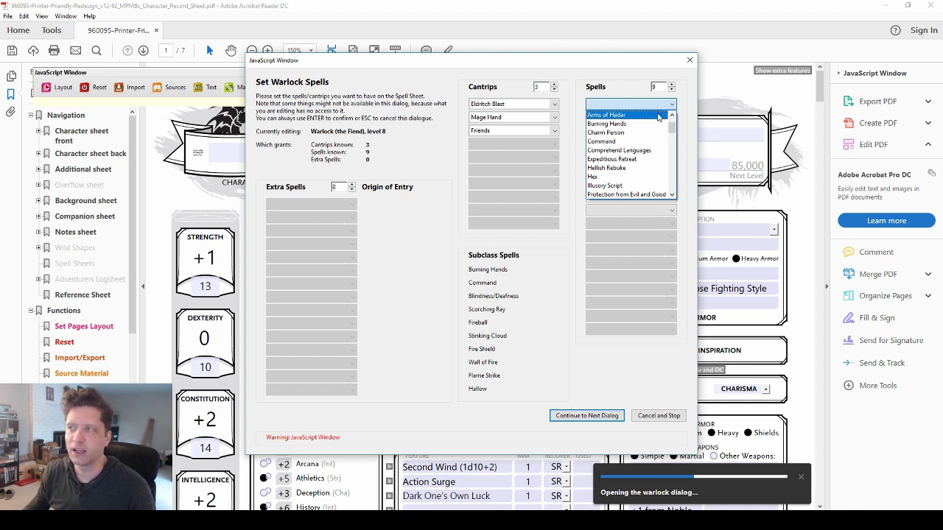
pyautogui.click(620, 133)
pyautogui.click(663, 119)
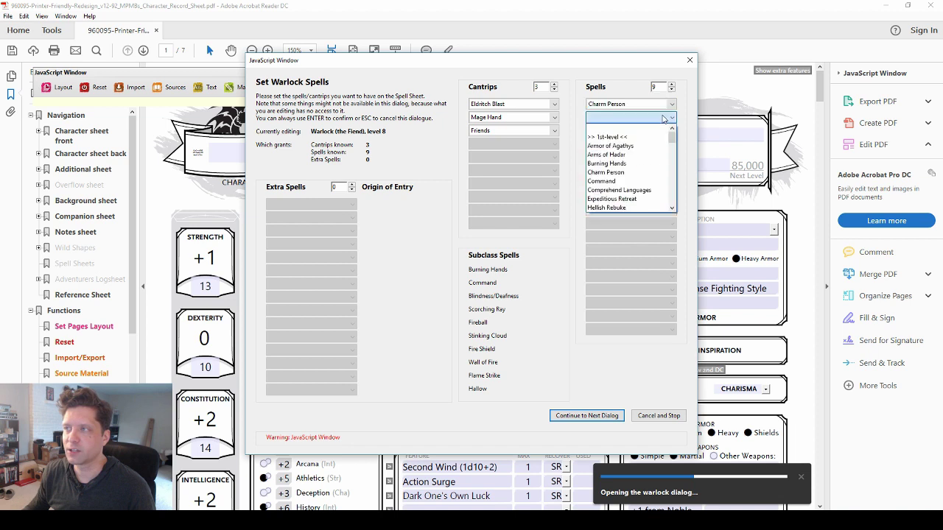
pyautogui.click(637, 190)
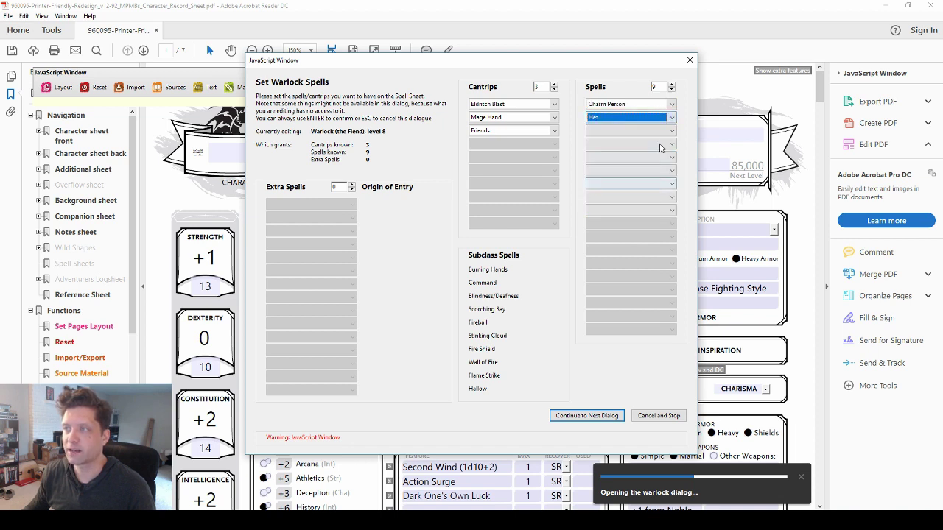
# - Choose Ray of Enfeeblement and Scorching Ray as the third and fourth Warlock spells
pyautogui.click(647, 130)
pyautogui.scroll(-1, 644, 164)
pyautogui.scroll(-4, 645, 163)
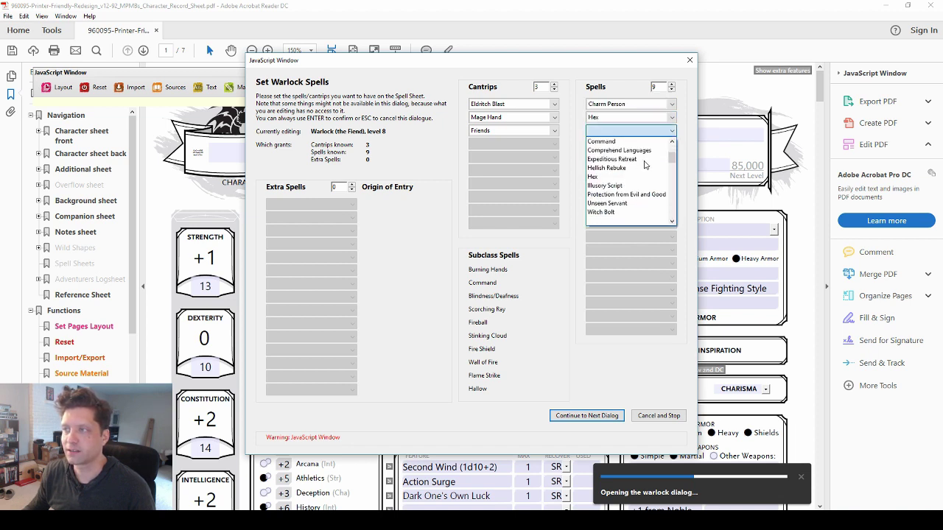
pyautogui.scroll(-3, 638, 167)
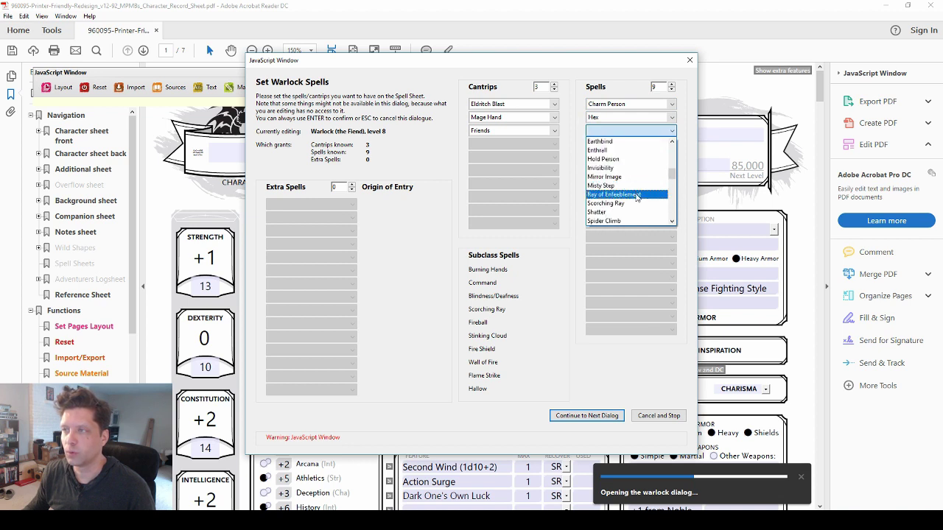
pyautogui.click(637, 194)
pyautogui.click(648, 144)
pyautogui.scroll(-5, 643, 189)
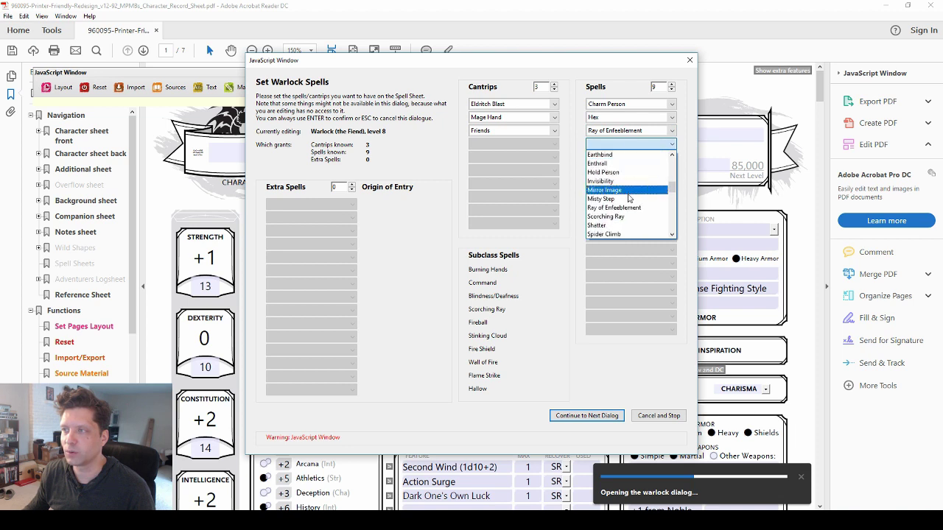
pyautogui.click(630, 216)
# - Choose Fireball and Fly as the fifth and sixth Warlock spells
pyautogui.click(648, 158)
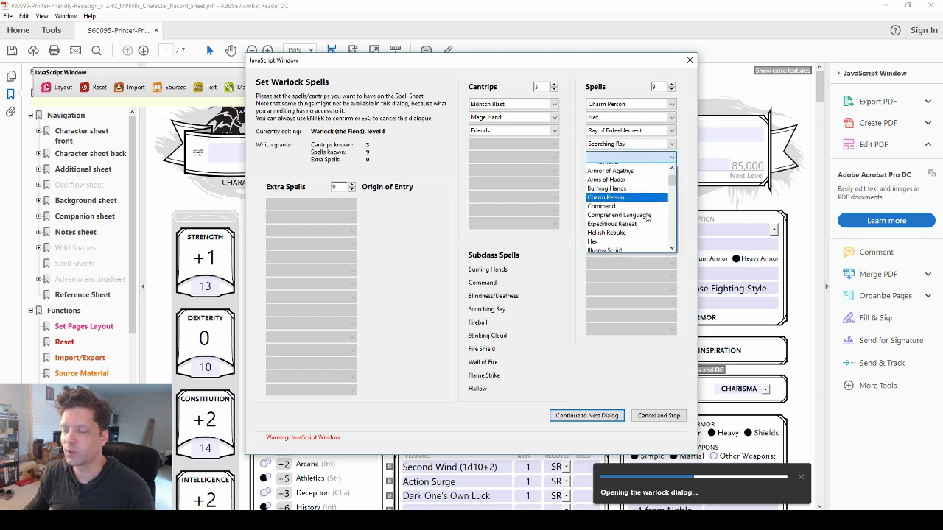
pyautogui.scroll(-6, 633, 214)
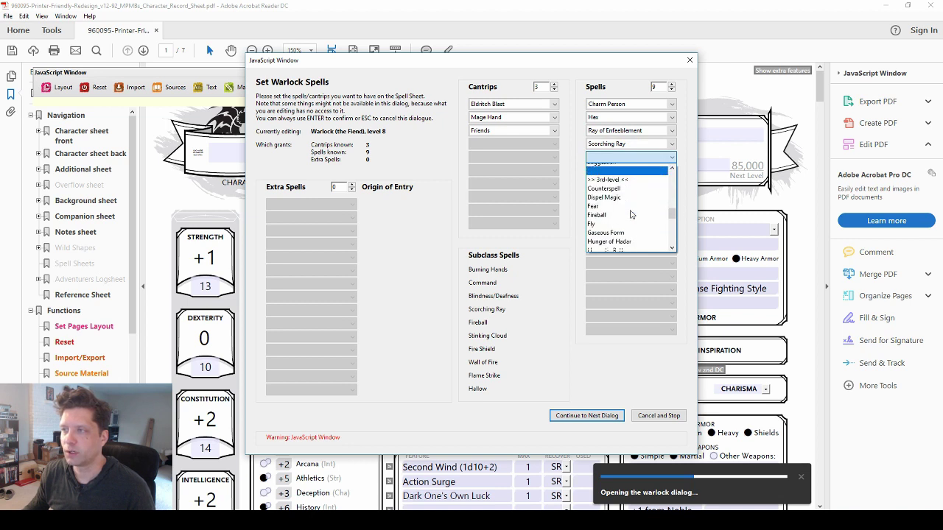
pyautogui.click(630, 204)
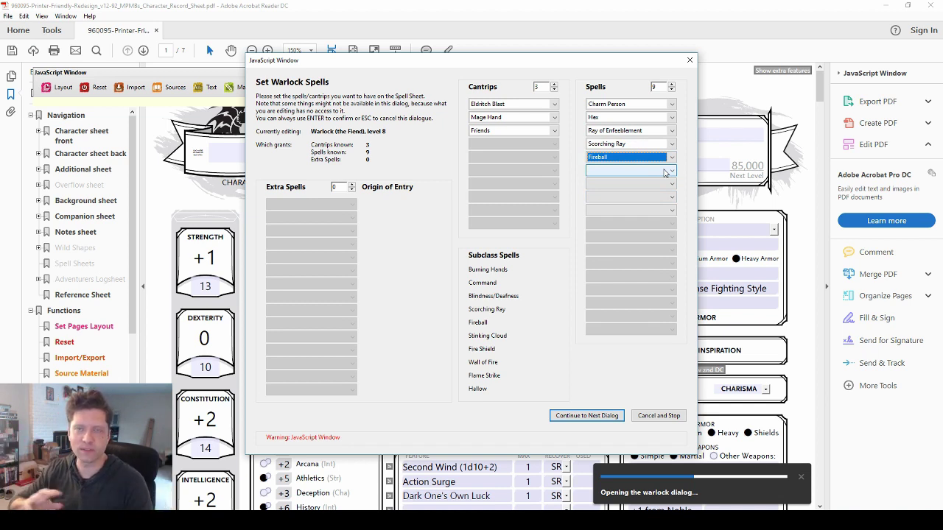
pyautogui.click(665, 171)
pyautogui.scroll(-10, 641, 220)
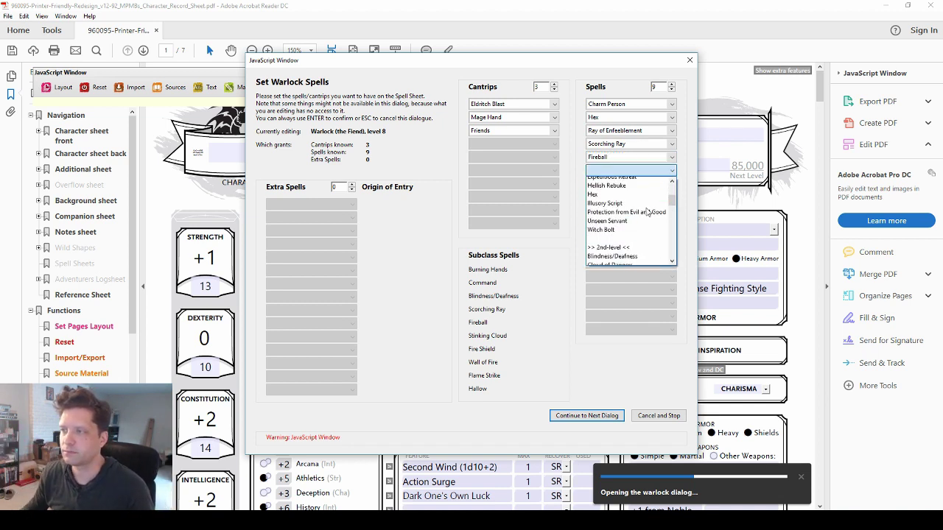
pyautogui.scroll(-4, 641, 221)
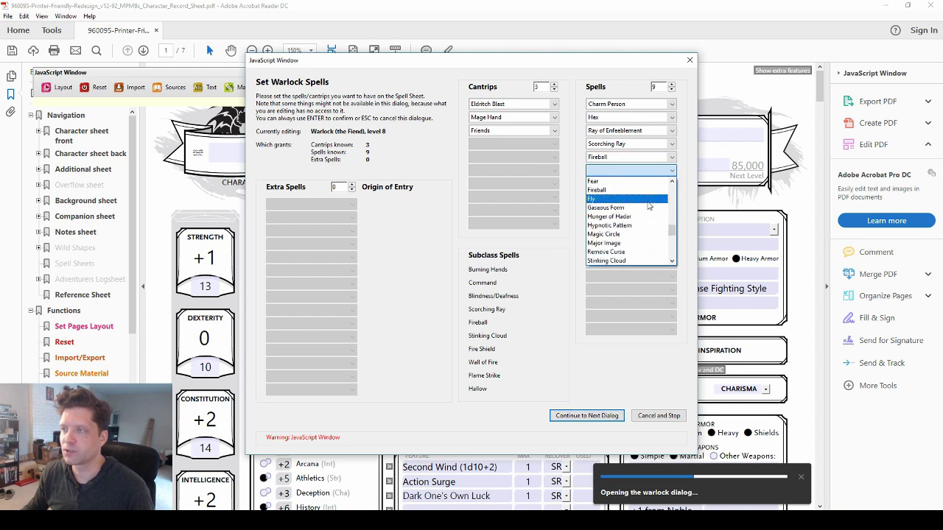
pyautogui.click(623, 200)
# - Choose Wall of Fire and Comprehend Languages as the seventh and eighth Warlock spells
pyautogui.click(659, 185)
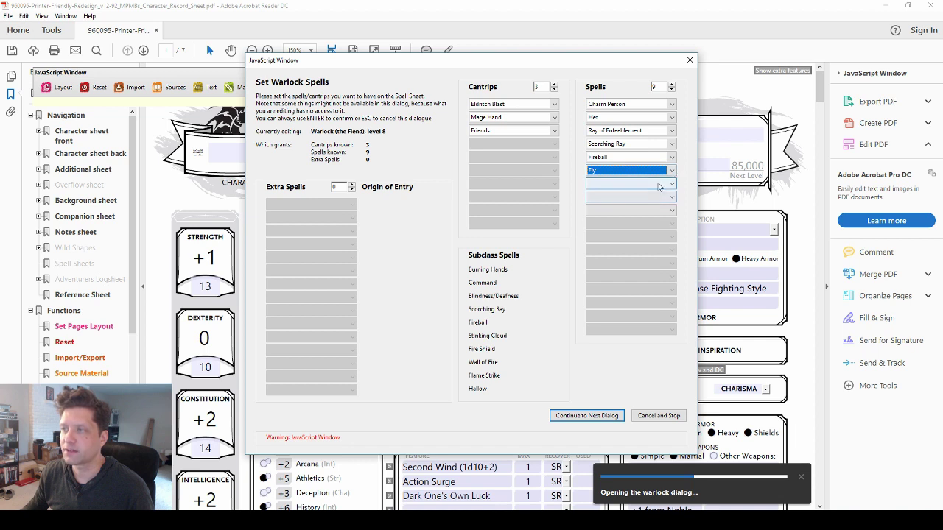
pyautogui.scroll(-15, 642, 235)
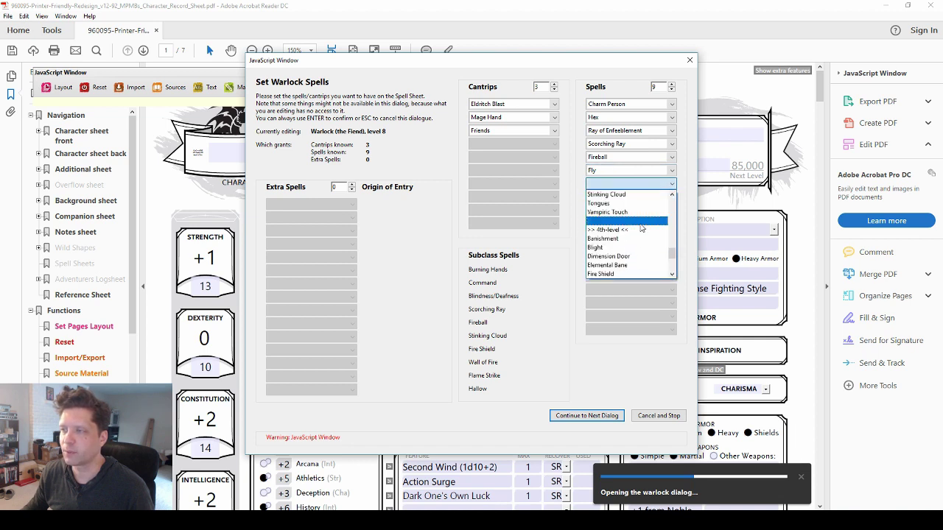
pyautogui.scroll(2, 642, 243)
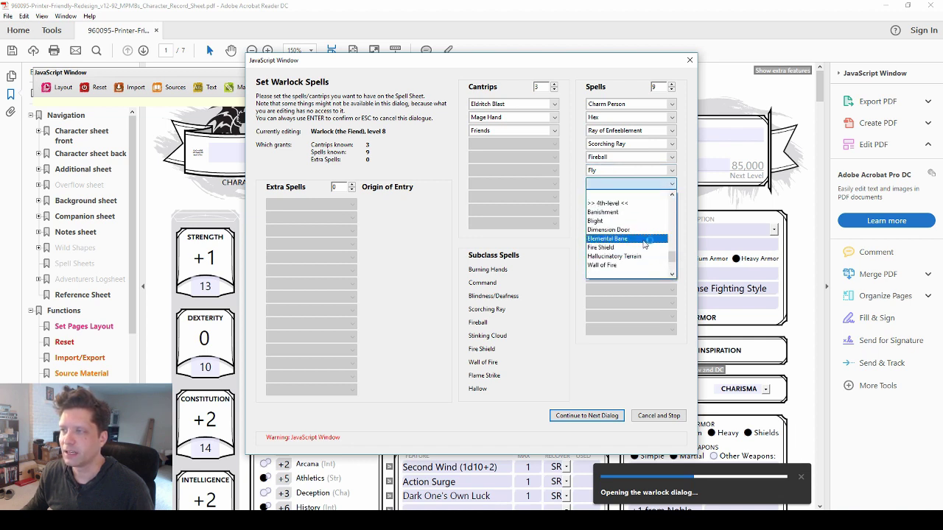
pyautogui.click(625, 266)
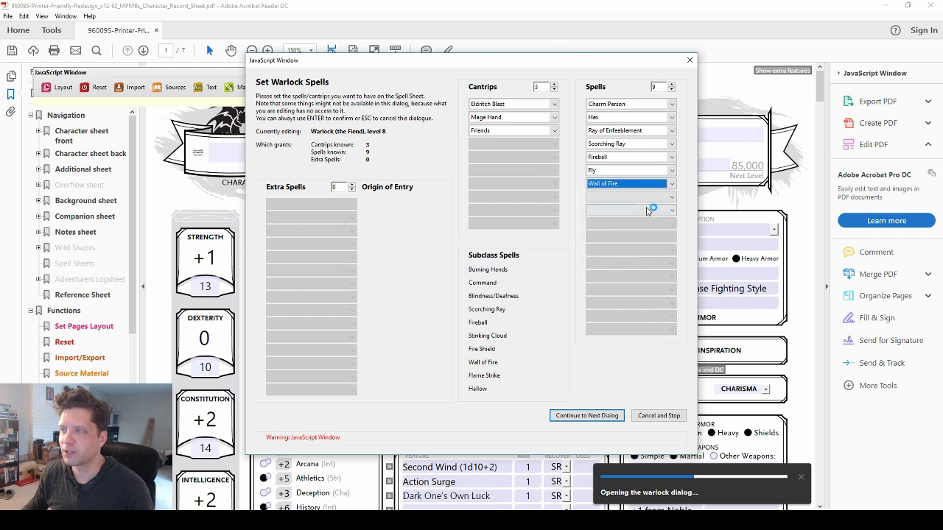
pyautogui.click(651, 197)
pyautogui.scroll(-3, 643, 254)
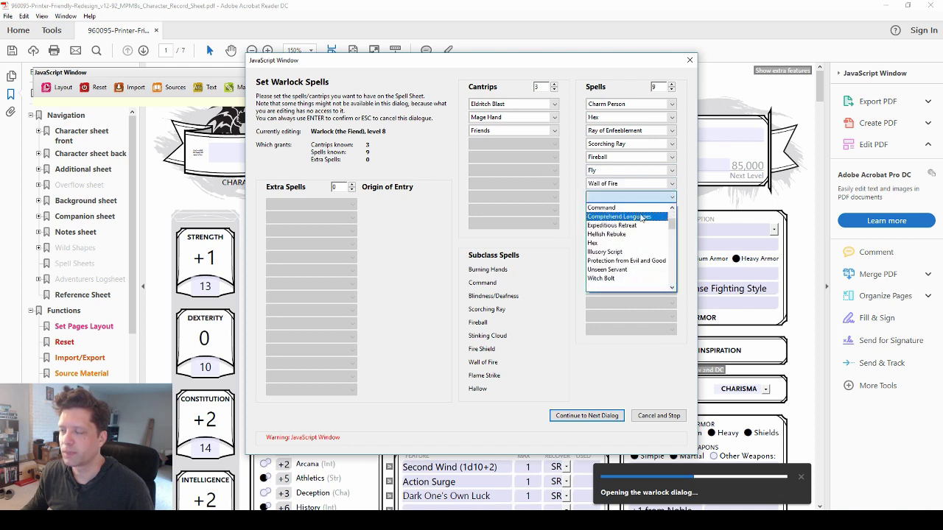
pyautogui.click(645, 218)
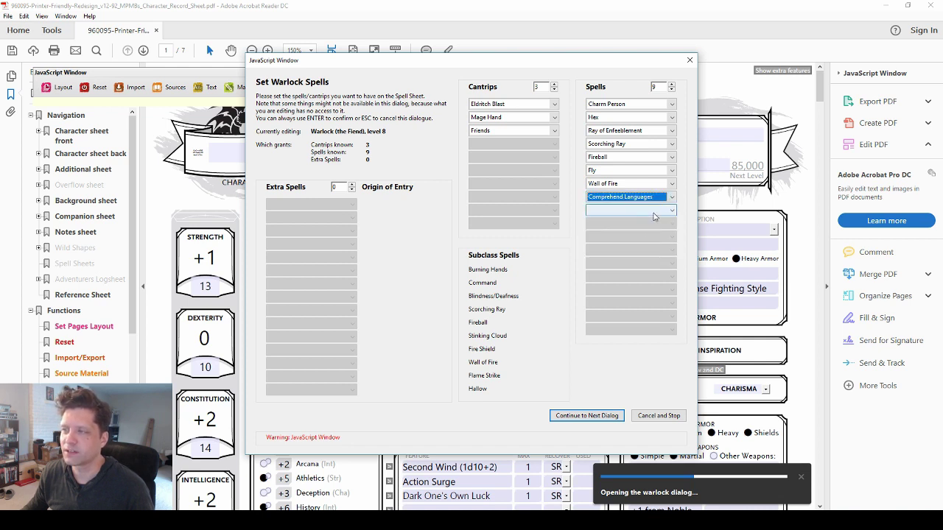
# - Choose Counterspell as the ninth Warlock spell
pyautogui.click(657, 215)
pyautogui.scroll(-4, 653, 225)
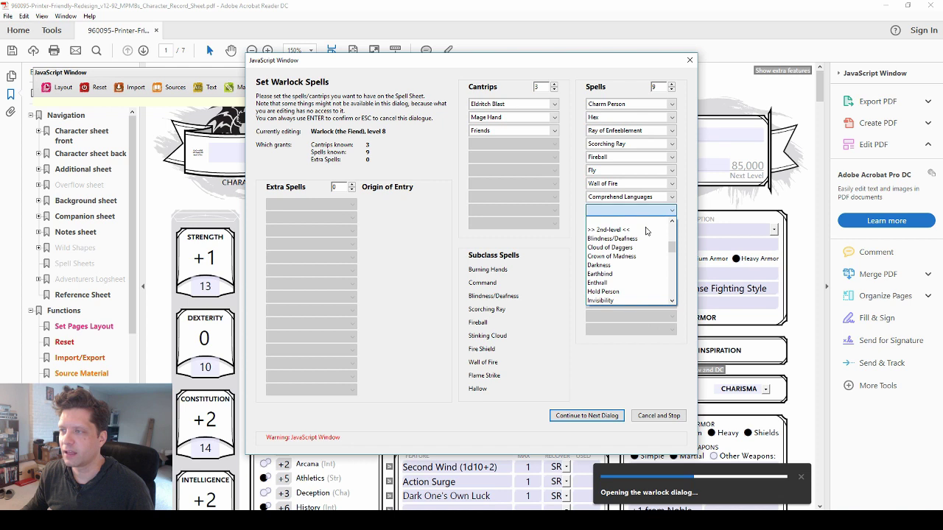
pyautogui.scroll(-5, 645, 231)
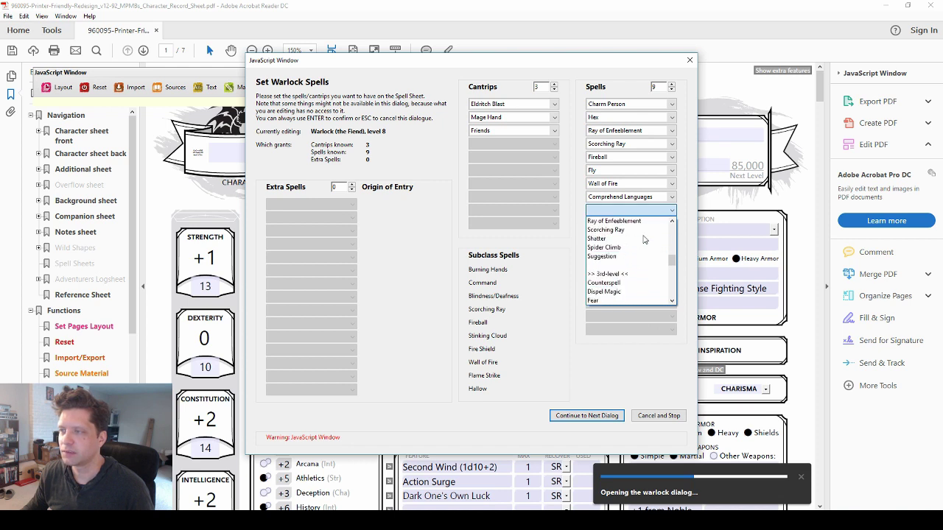
pyautogui.scroll(-4, 639, 251)
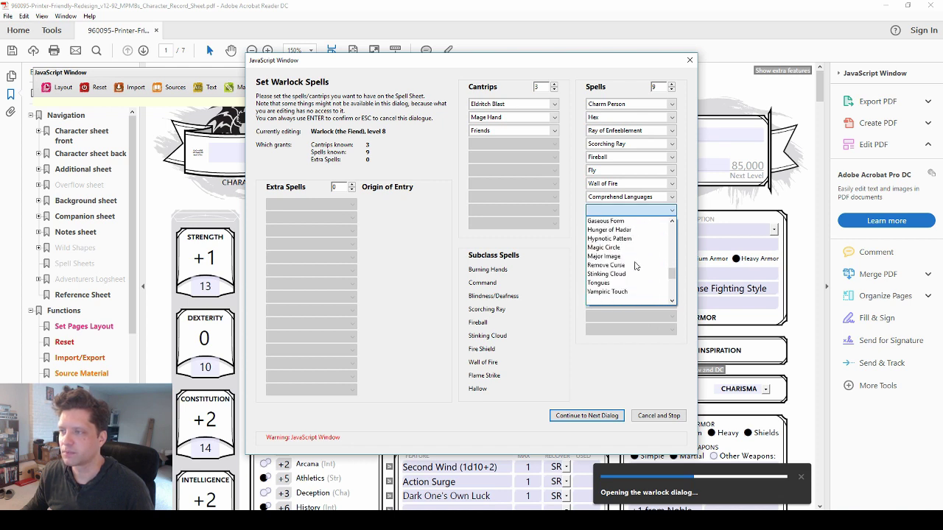
pyautogui.scroll(4, 636, 266)
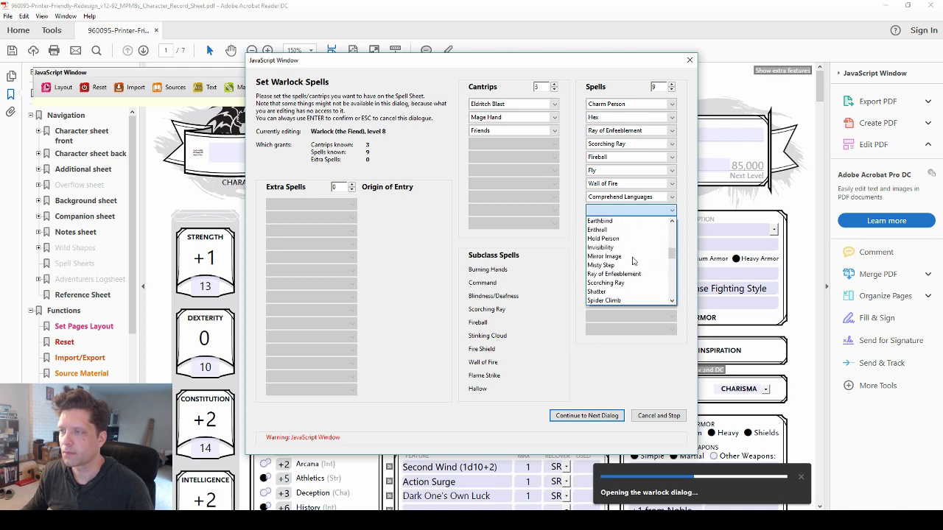
pyautogui.scroll(-1, 634, 261)
pyautogui.scroll(-1, 632, 261)
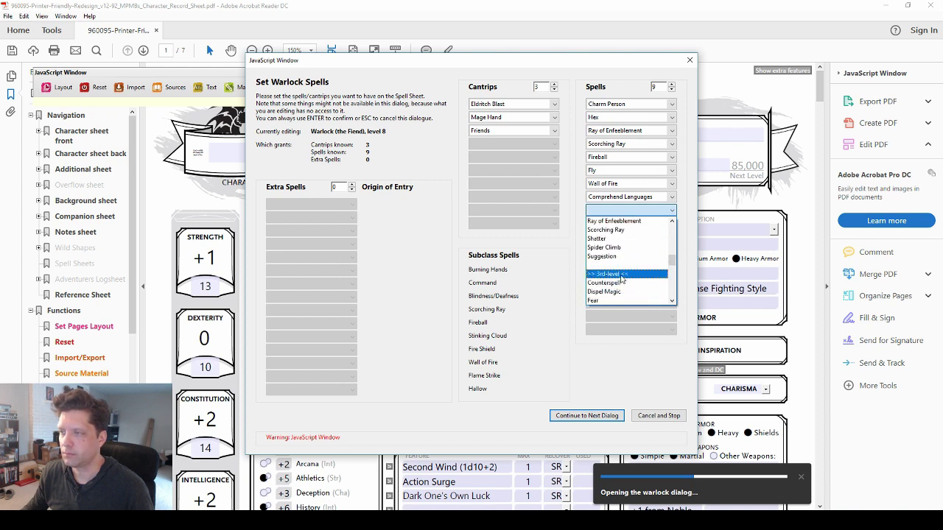
pyautogui.click(632, 273)
pyautogui.click(647, 211)
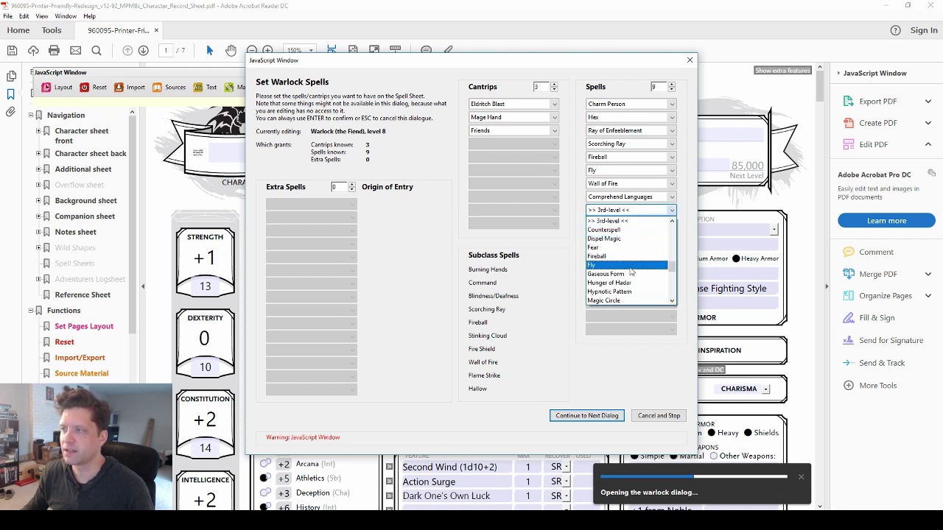
pyautogui.click(620, 234)
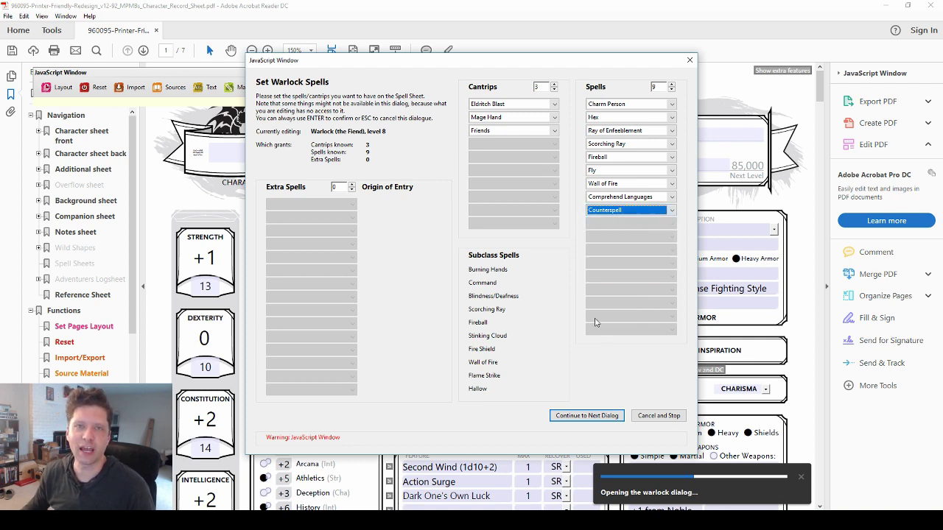
# - Finish the Warlock spell selection and generate the spell sheet with Warlock (the Fiend) included and no abbreviation glossary
pyautogui.click(586, 417)
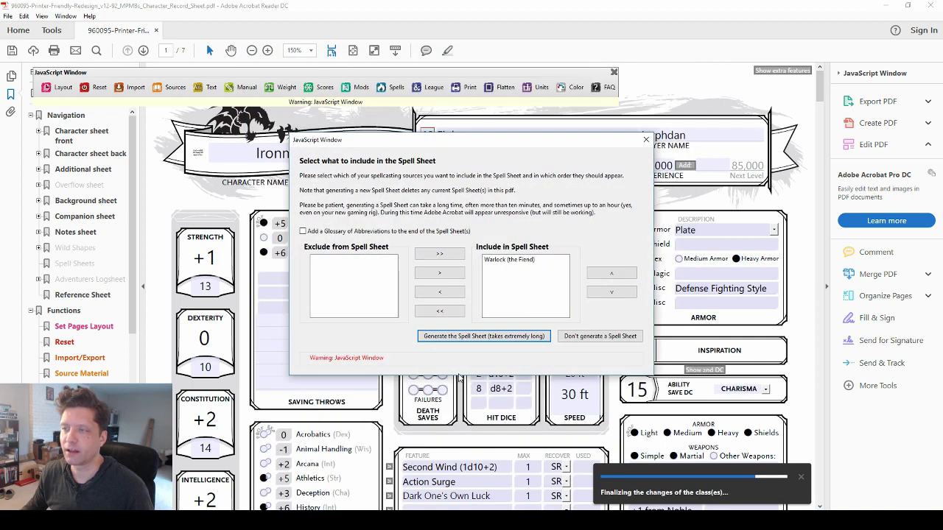
pyautogui.click(500, 340)
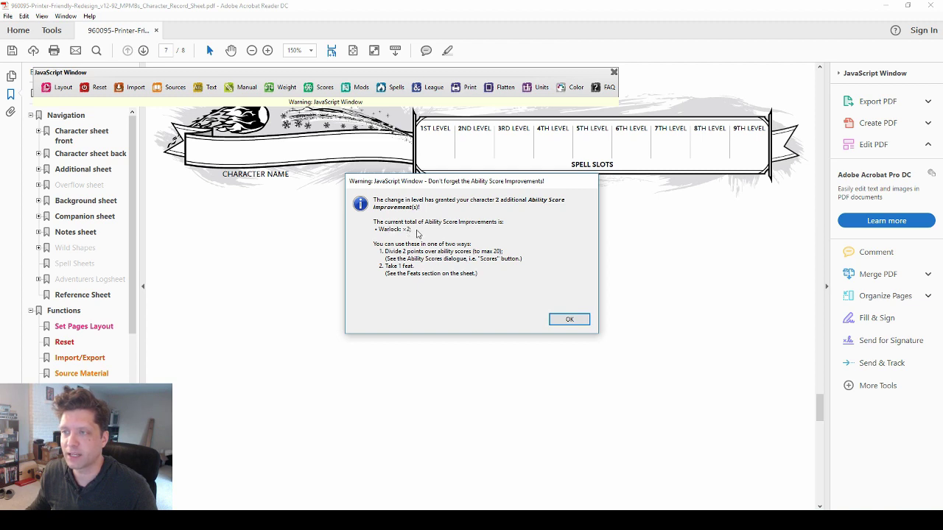
pyautogui.click(571, 323)
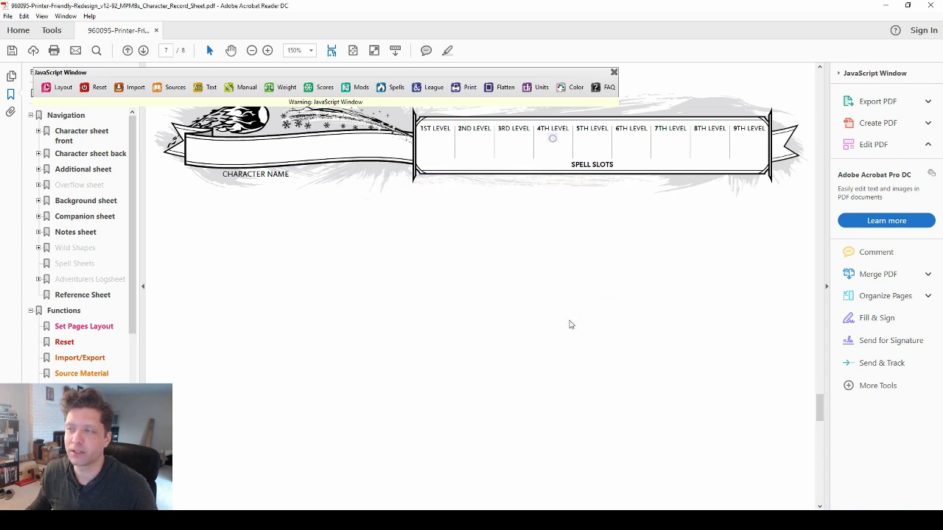
# - Review the generated Warlock spell sheet, checking each entry from the cantrips through the 4th-level spells
pyautogui.moveTo(819, 405); pyautogui.dragTo(829, 424)
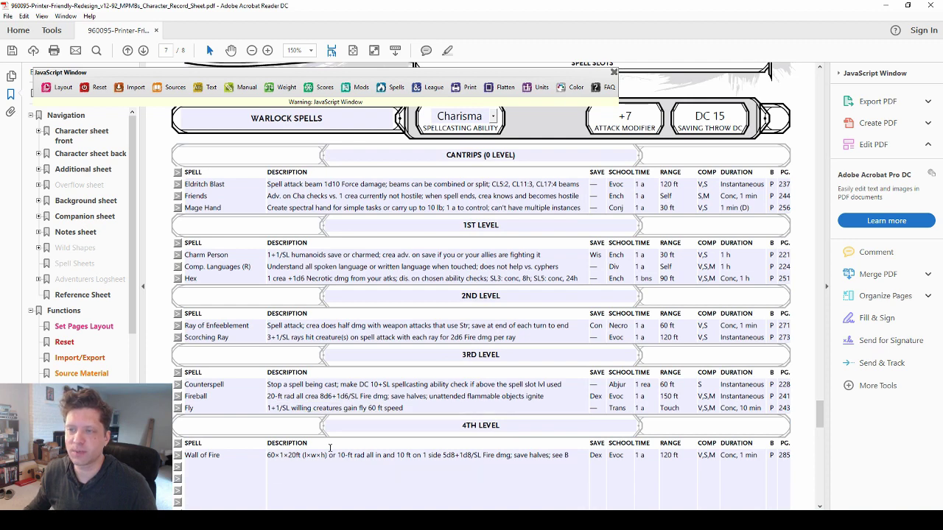
pyautogui.click(371, 479)
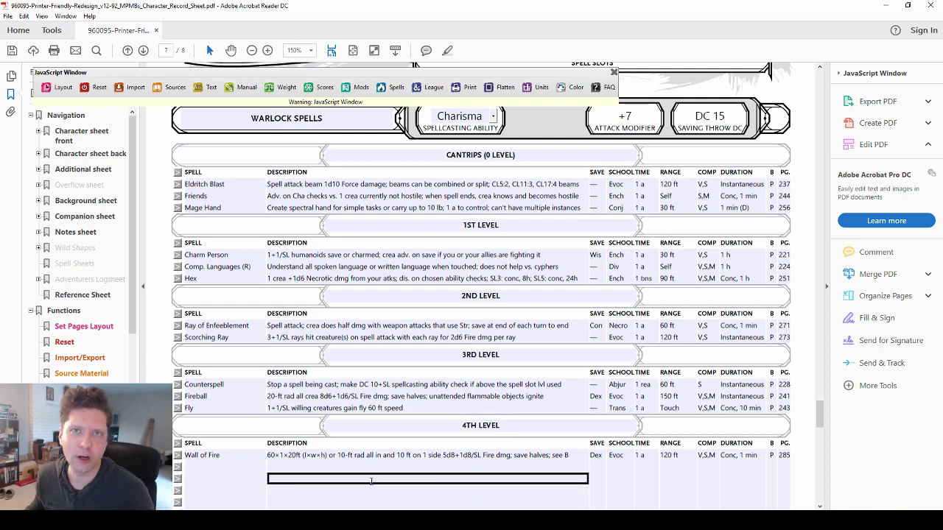
pyautogui.click(171, 292)
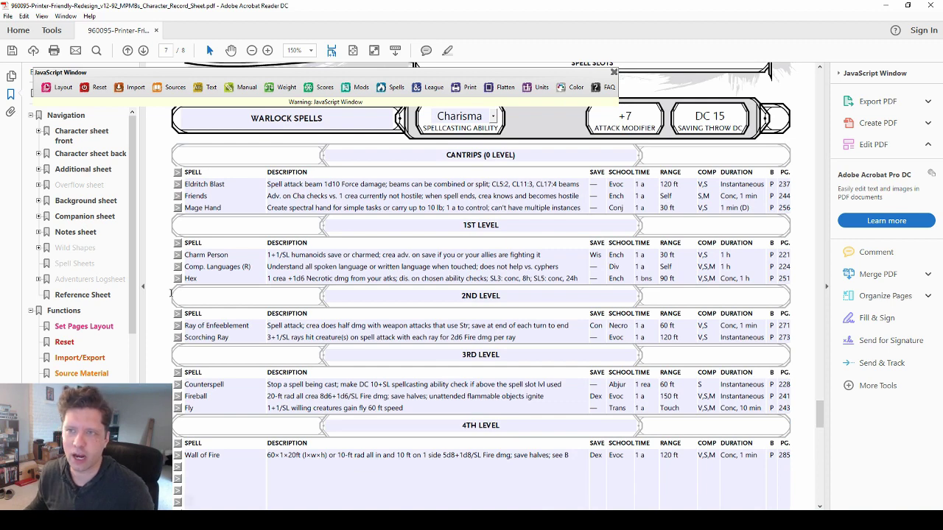
pyautogui.click(243, 186)
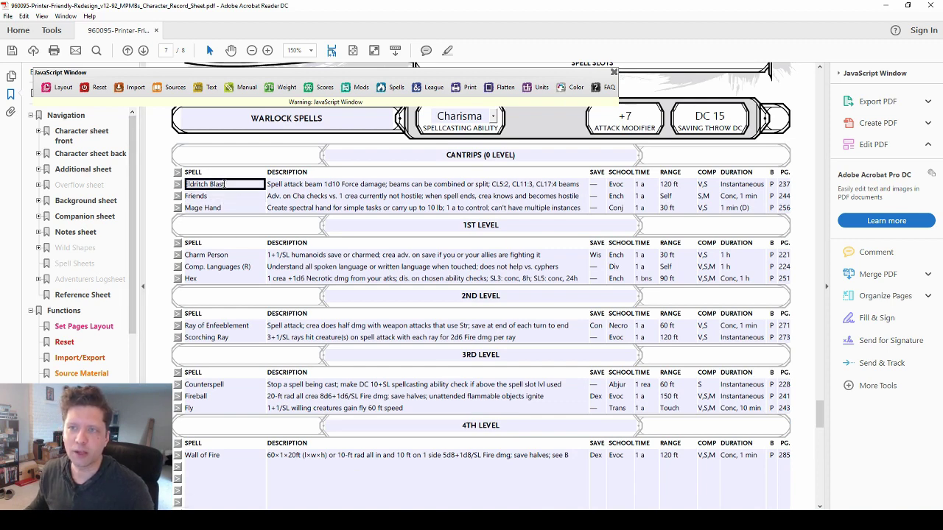
pyautogui.click(248, 197)
pyautogui.click(251, 207)
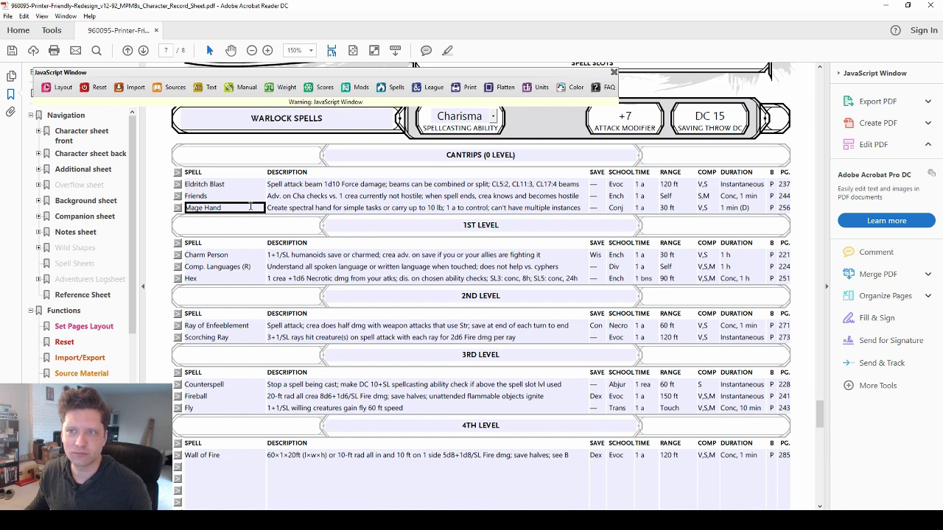
pyautogui.click(251, 255)
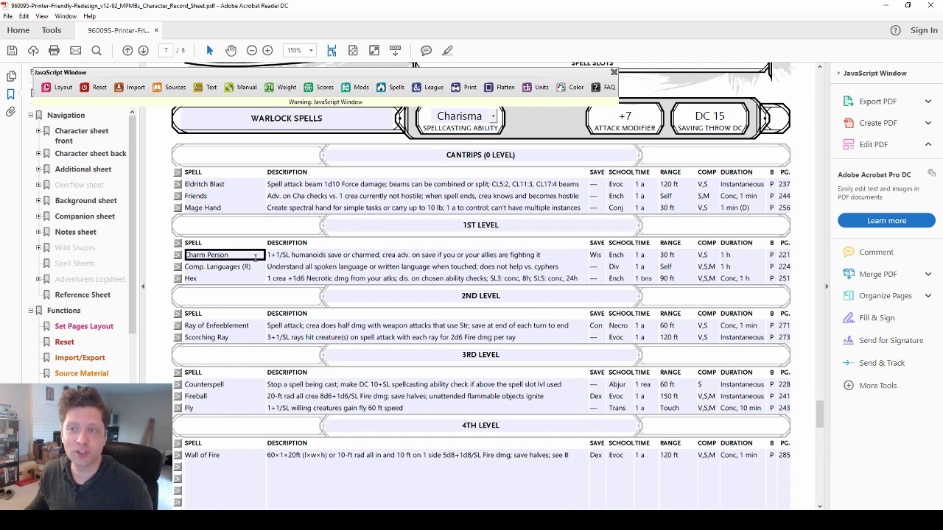
pyautogui.click(254, 266)
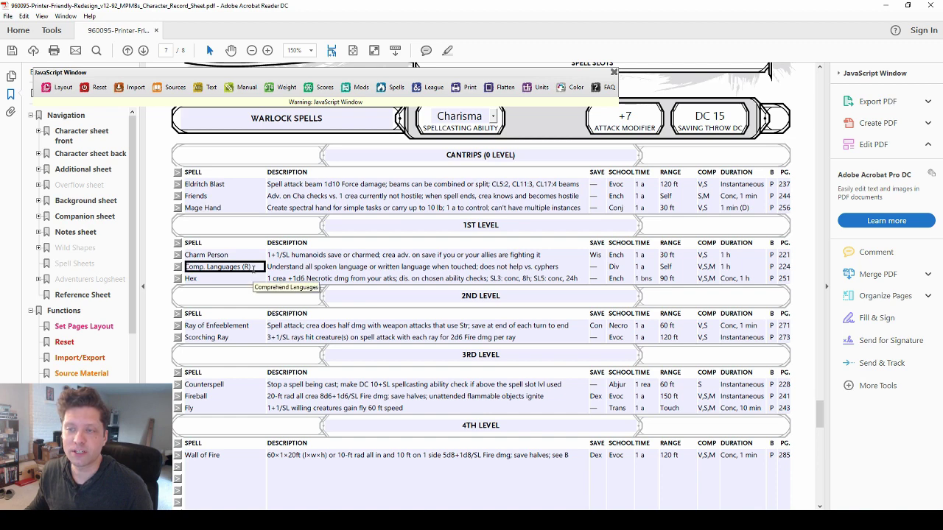
pyautogui.click(255, 278)
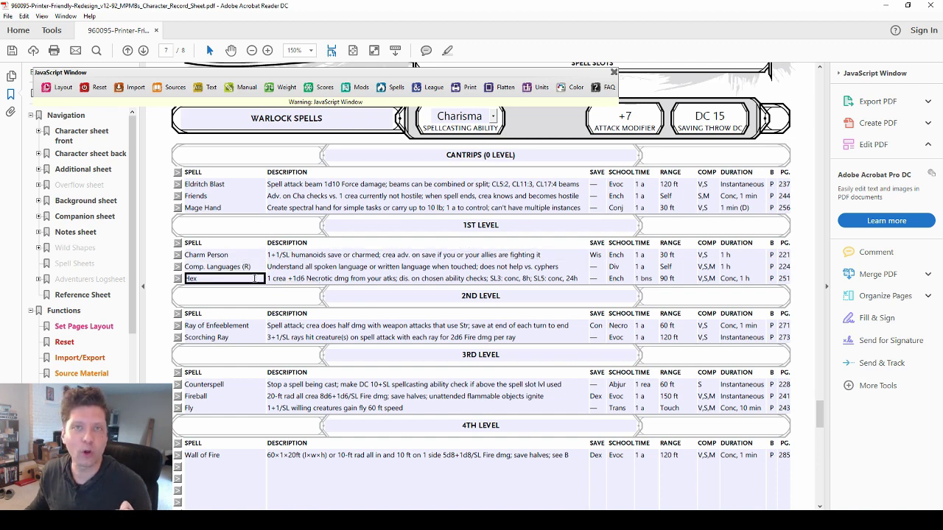
pyautogui.click(257, 325)
pyautogui.click(257, 336)
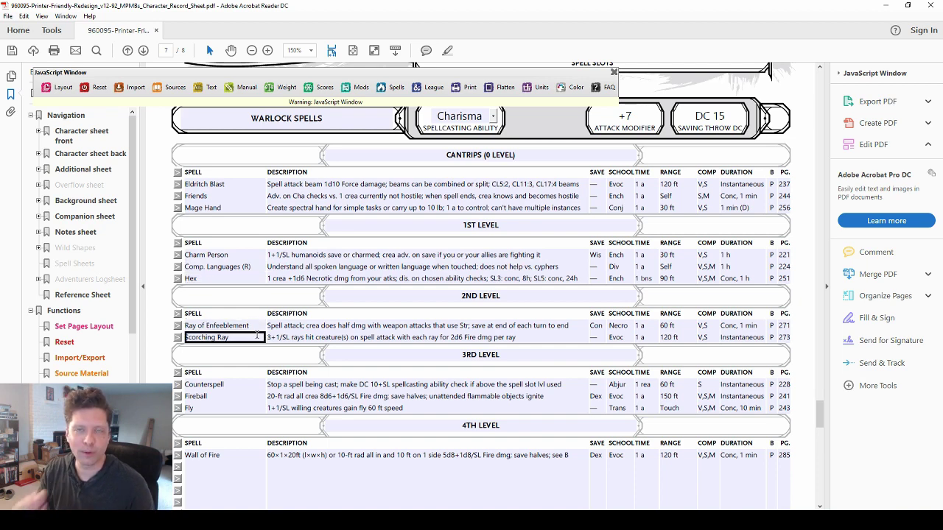
pyautogui.click(254, 384)
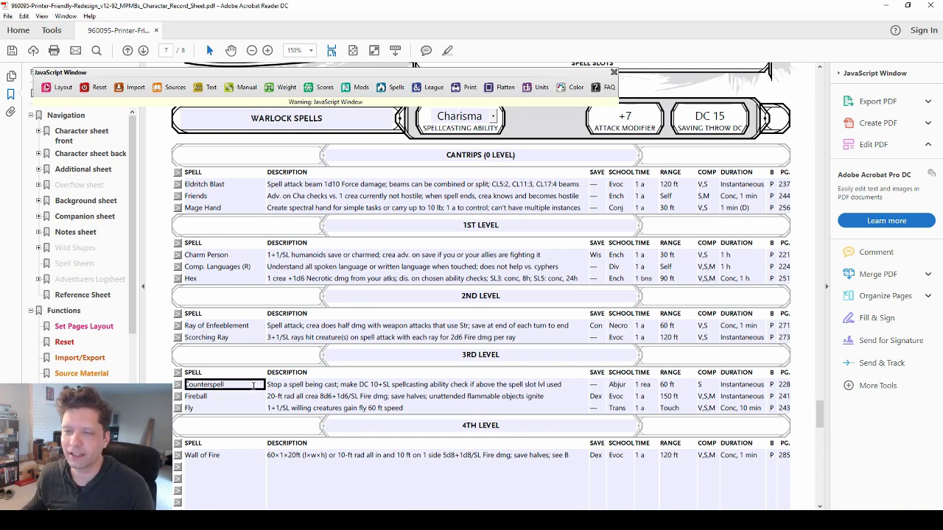
pyautogui.click(239, 408)
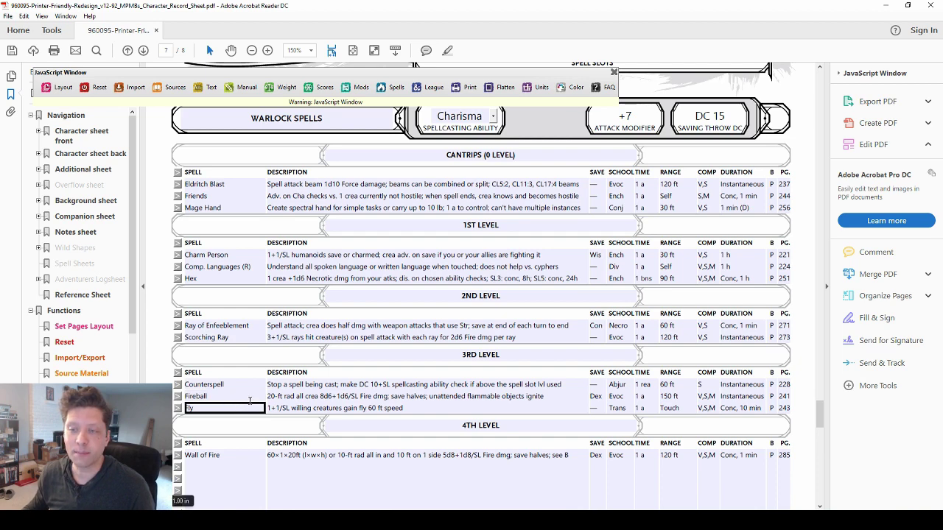
pyautogui.click(253, 397)
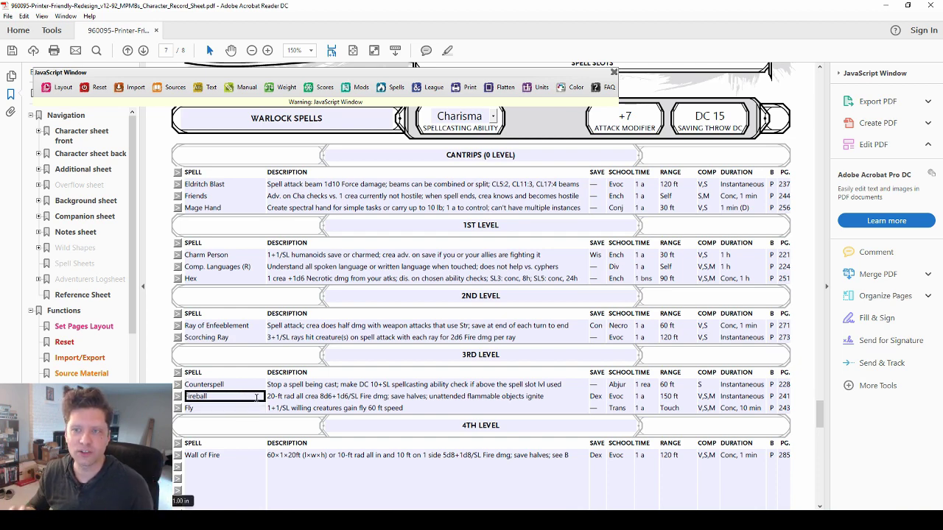
pyautogui.click(250, 406)
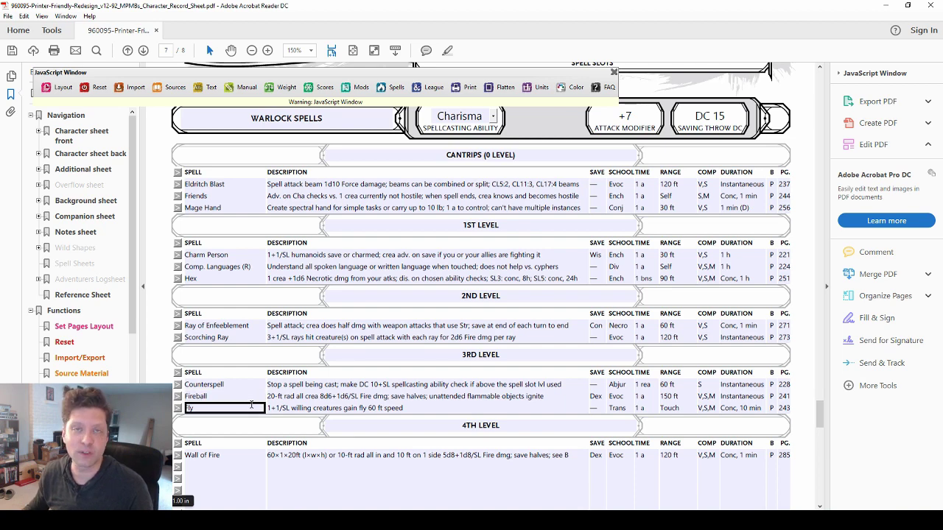
pyautogui.click(243, 456)
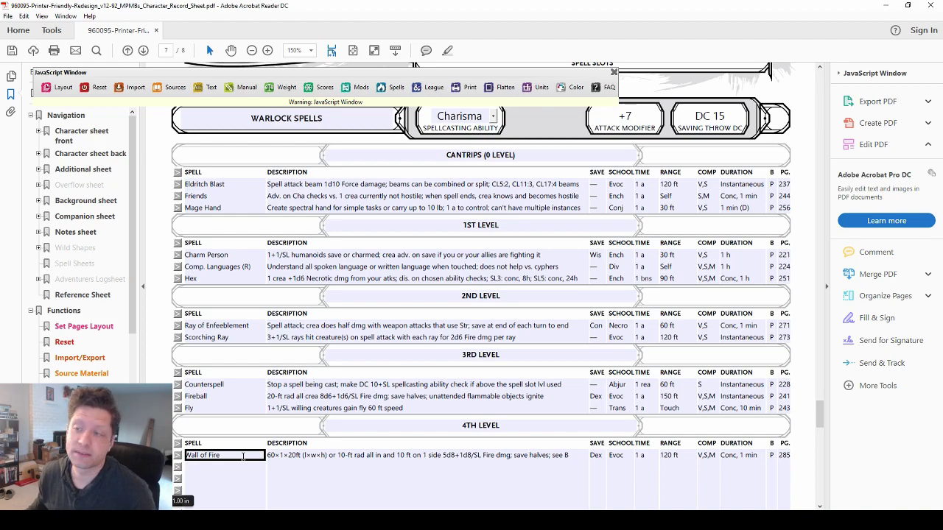
# - Set the Charisma score on the character sheet's front page to 20
pyautogui.moveTo(821, 414); pyautogui.dragTo(801, 89)
pyautogui.scroll(-3, 229, 162)
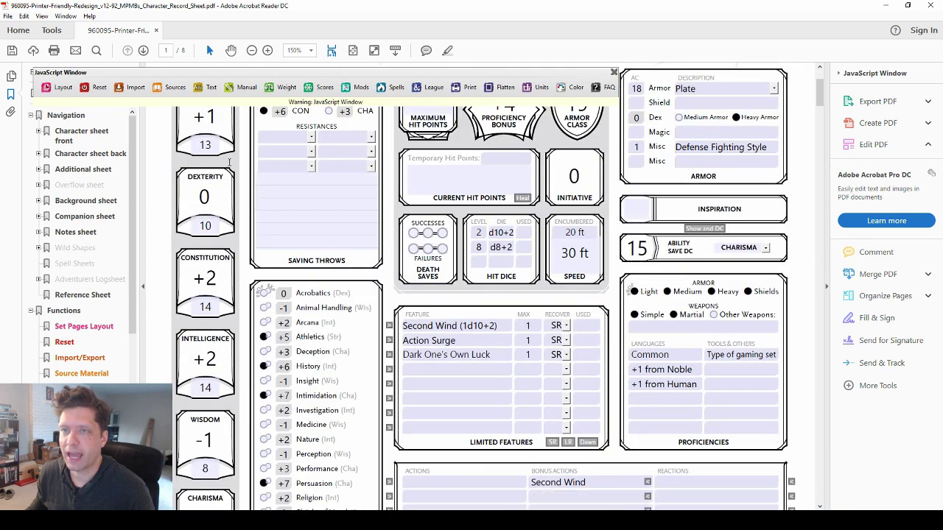
pyautogui.scroll(-3, 229, 162)
pyautogui.click(190, 428)
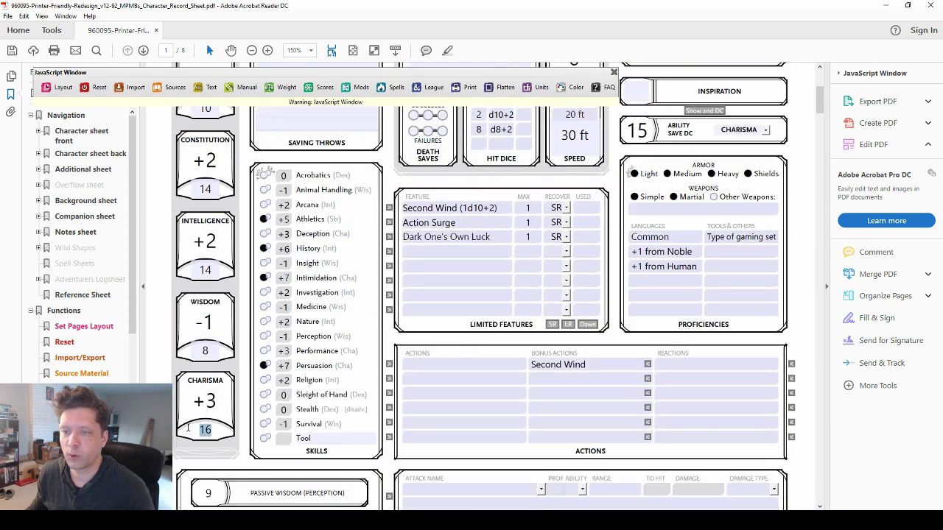
pyautogui.write('20')
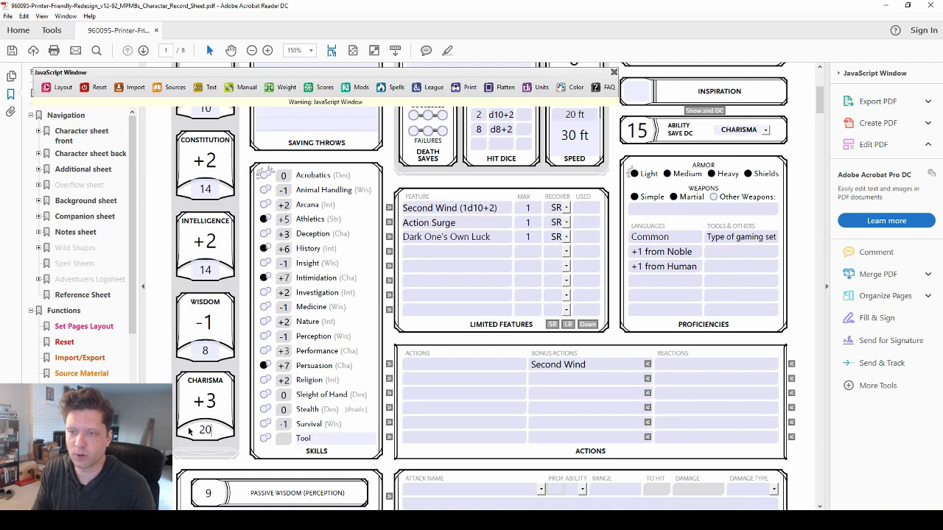
pyautogui.click(211, 343)
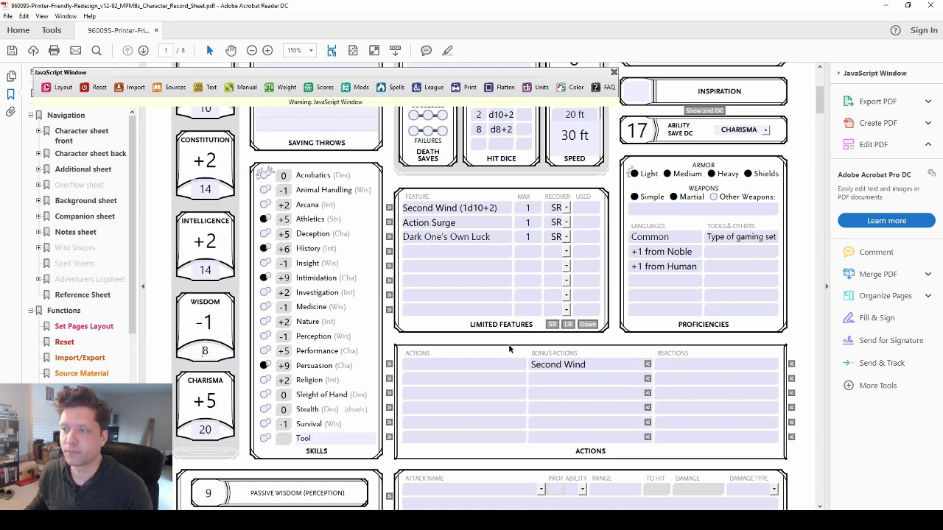
pyautogui.scroll(-5, 508, 383)
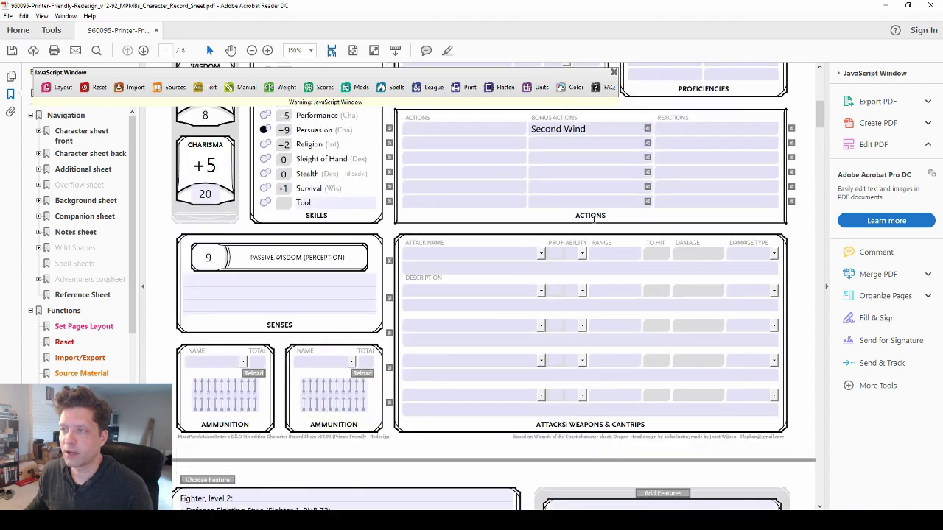
pyautogui.click(541, 254)
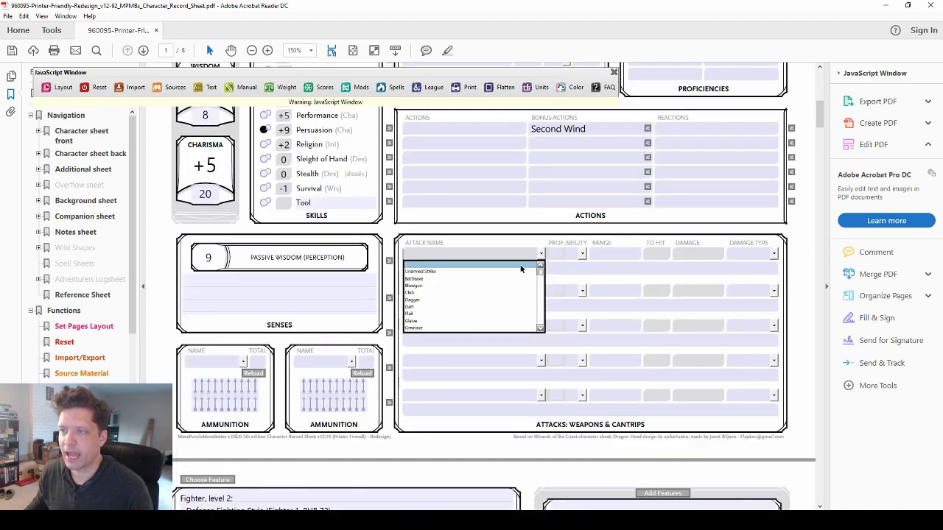
pyautogui.moveTo(542, 274); pyautogui.dragTo(540, 303)
# - Choose Pact of the Chain as the Warlock's Pact Boon in the class features
pyautogui.scroll(-6, 342, 350)
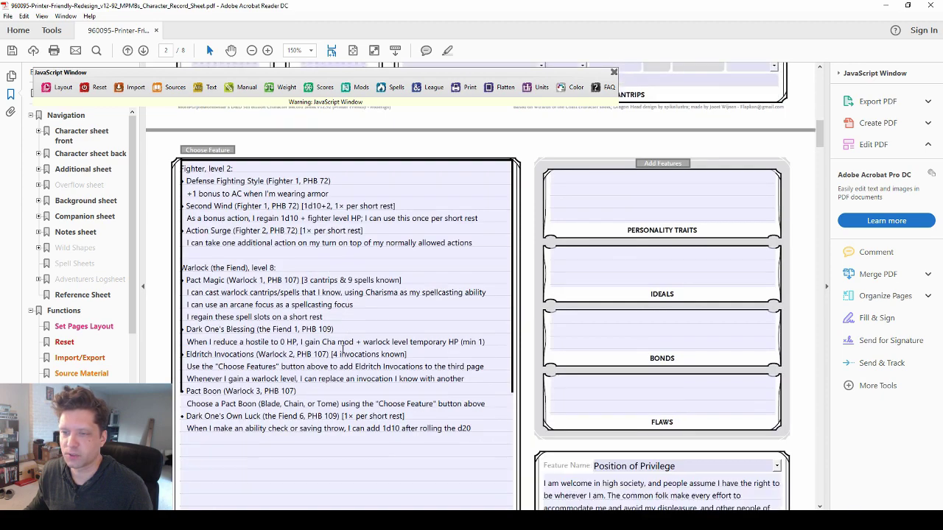
pyautogui.scroll(-5, 335, 350)
pyautogui.scroll(6, 335, 350)
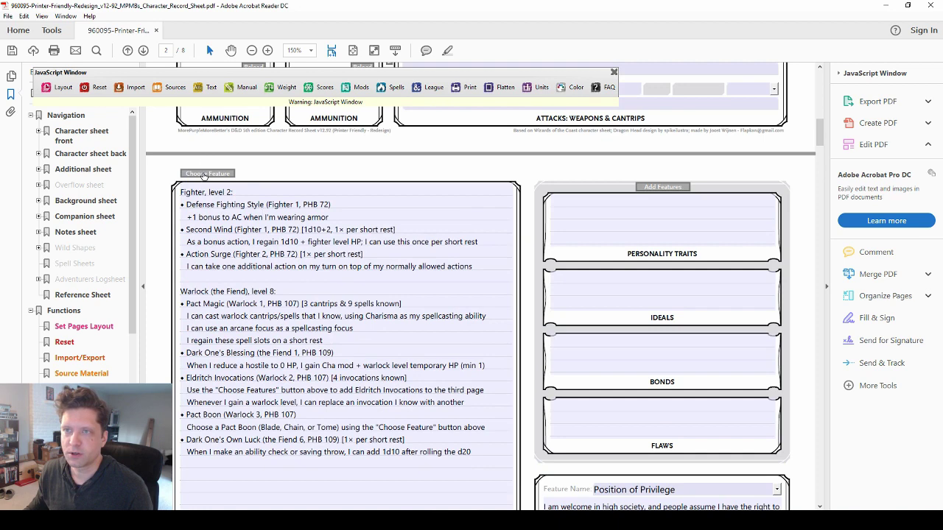
pyautogui.click(204, 174)
pyautogui.moveTo(249, 198)
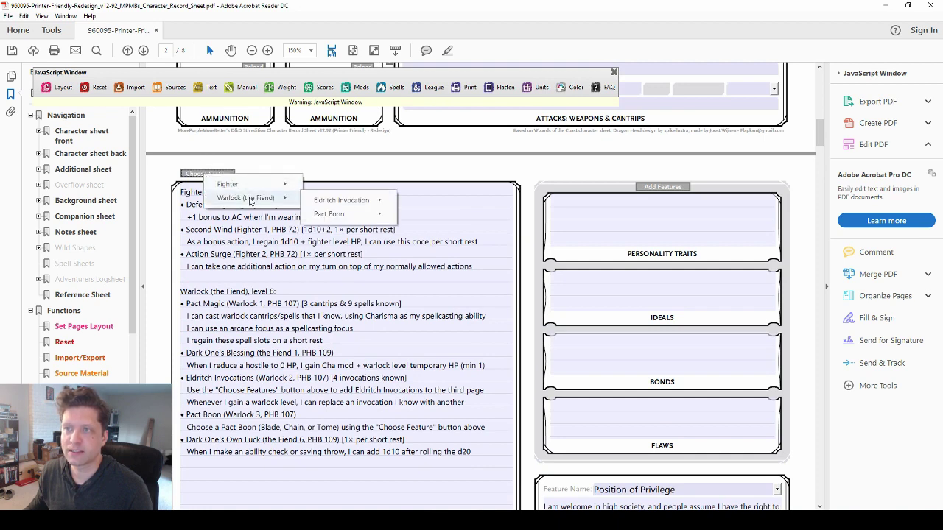
pyautogui.moveTo(378, 212)
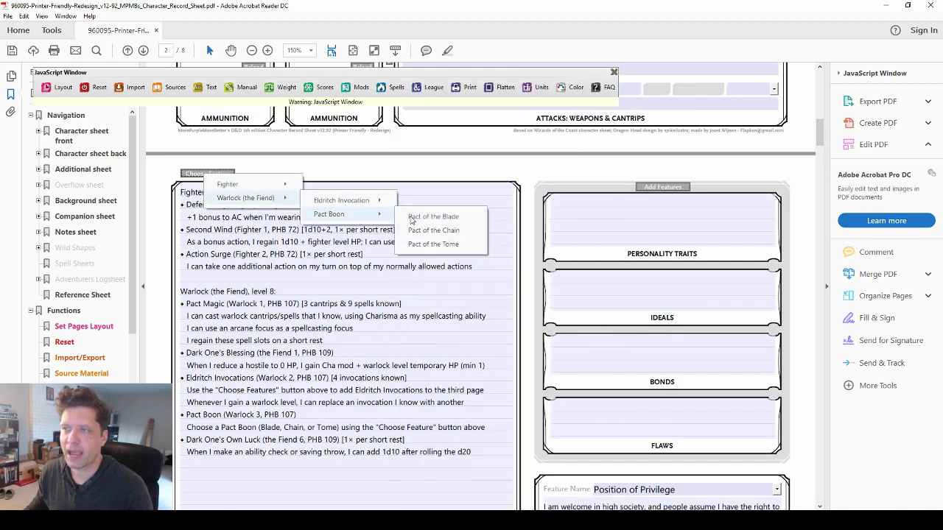
pyautogui.click(475, 234)
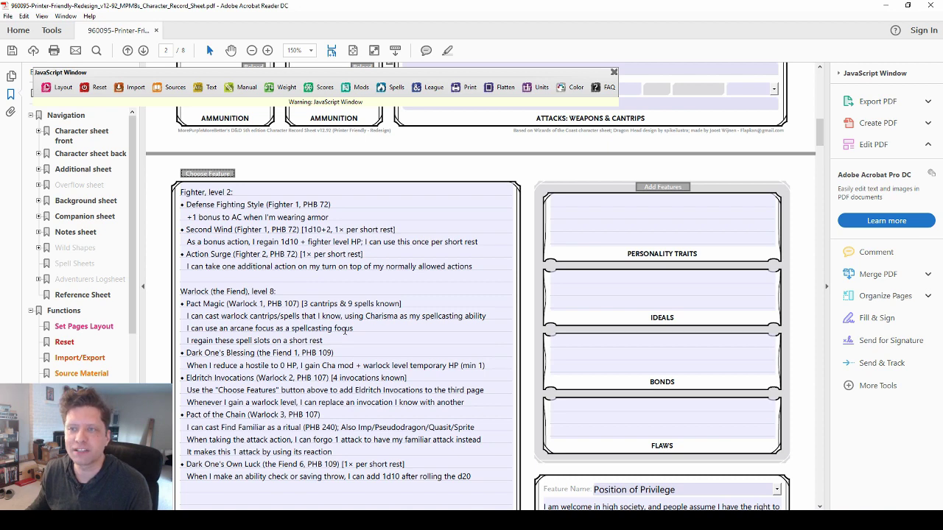
# - Add the Agonizing Blast Eldritch Invocation to the Warlock and check its entry in the third-page notes
pyautogui.click(209, 174)
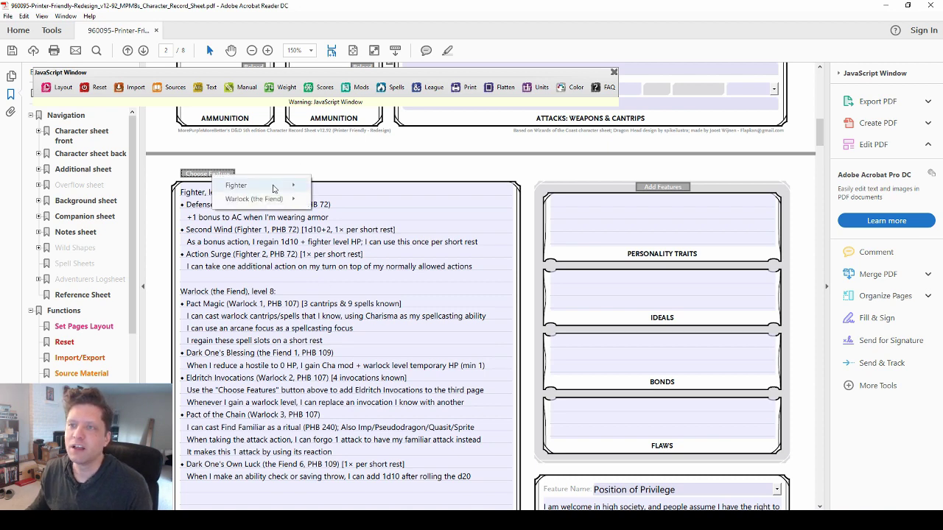
pyautogui.moveTo(284, 206)
pyautogui.moveTo(373, 200)
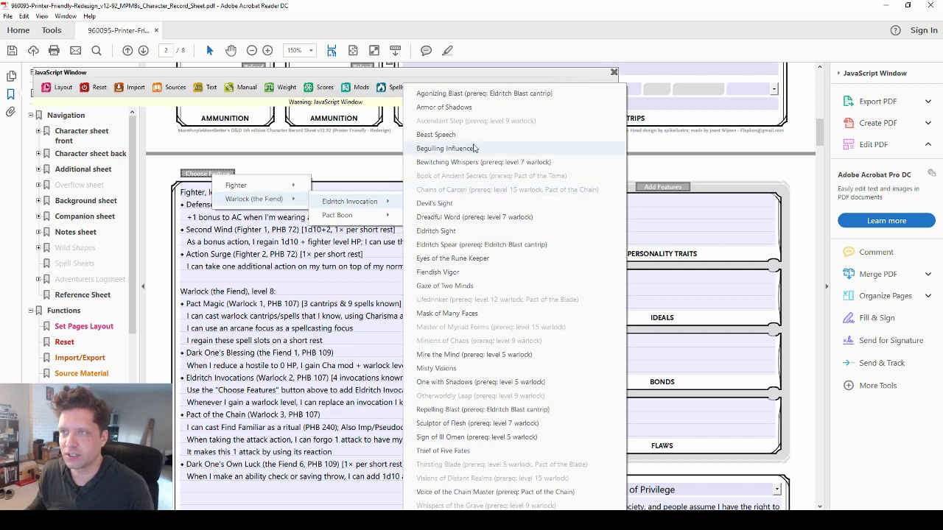
pyautogui.click(452, 94)
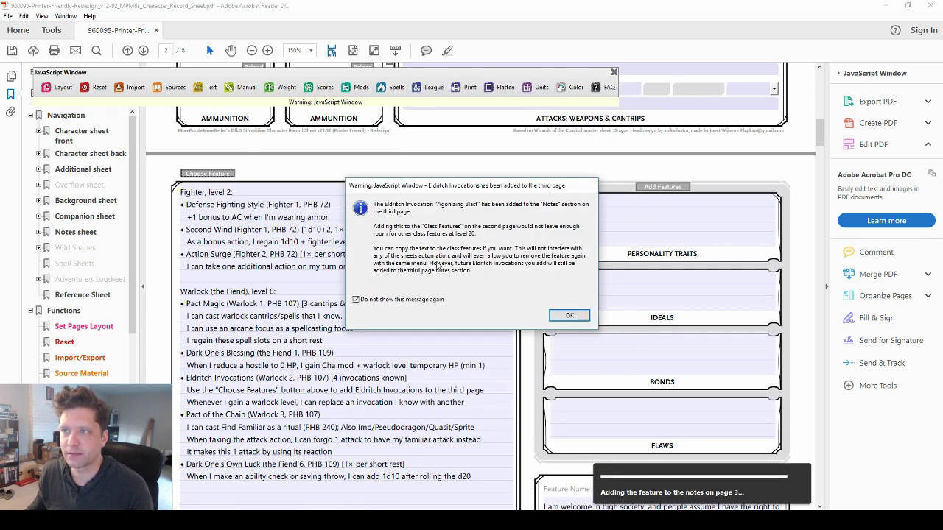
pyautogui.click(569, 317)
pyautogui.scroll(-3, 380, 279)
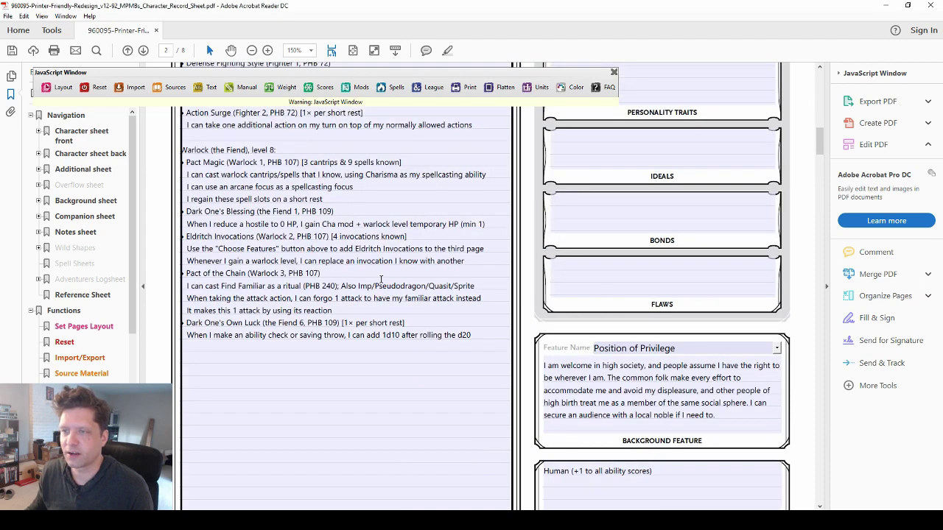
pyautogui.scroll(-15, 381, 278)
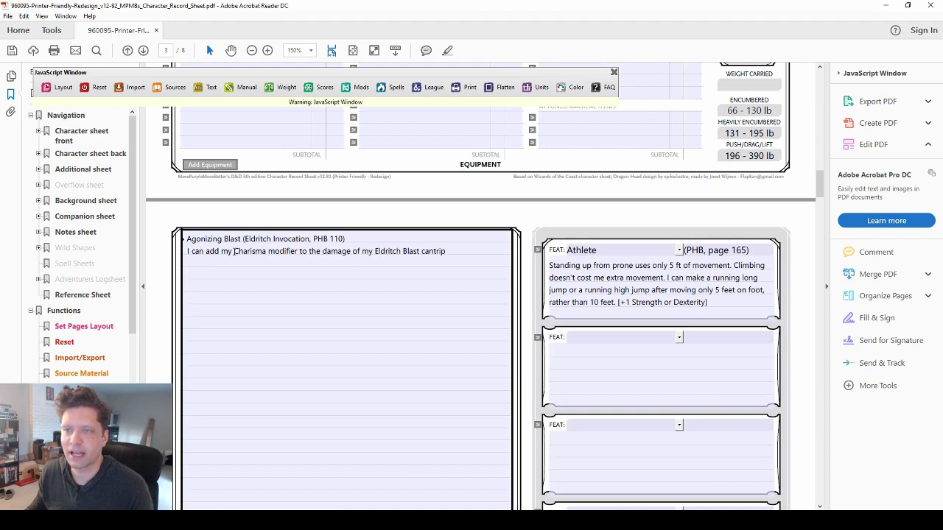
# - Add the Repelling Blast Eldritch Invocation to the Warlock and check its entry in the third-page notes
pyautogui.scroll(15, 415, 252)
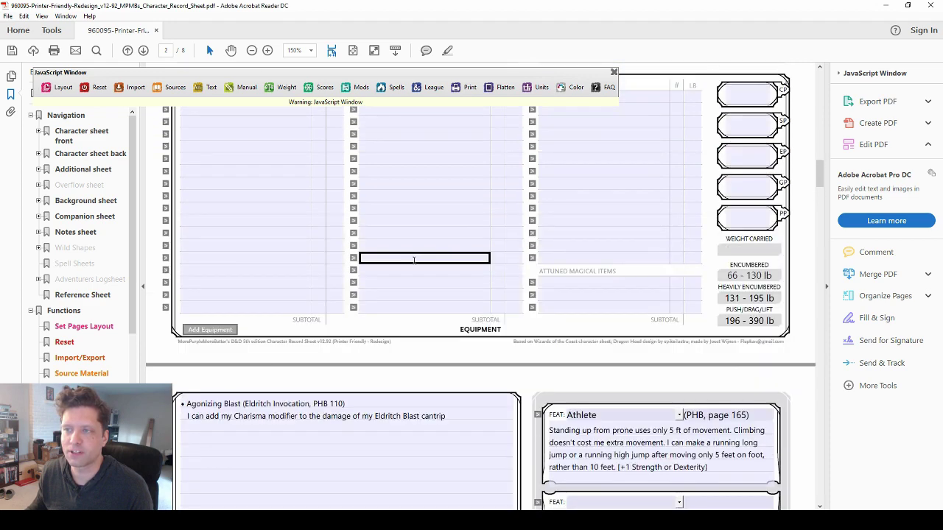
pyautogui.scroll(2, 189, 171)
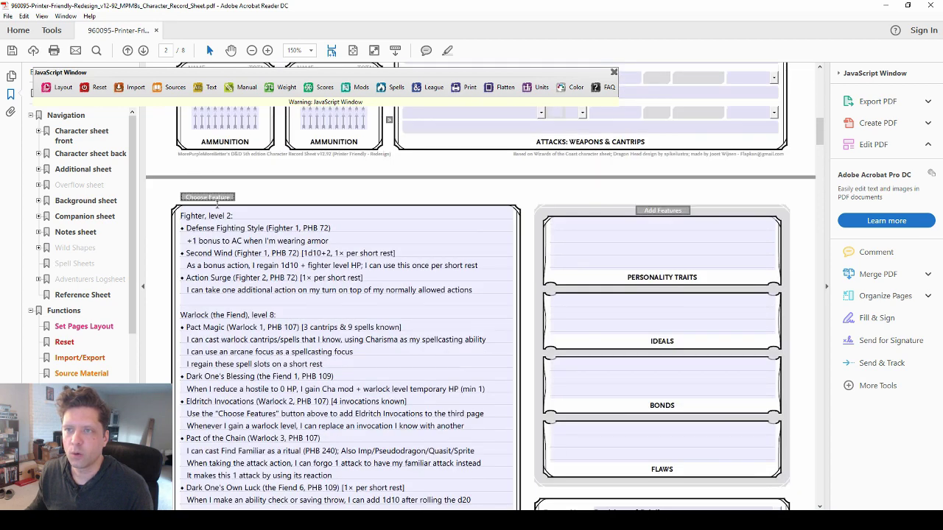
pyautogui.click(217, 198)
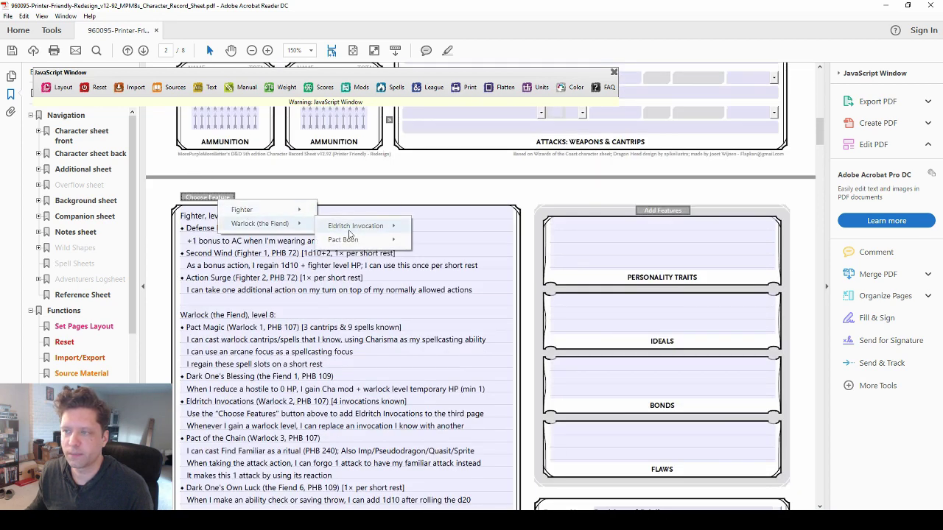
pyautogui.moveTo(352, 229)
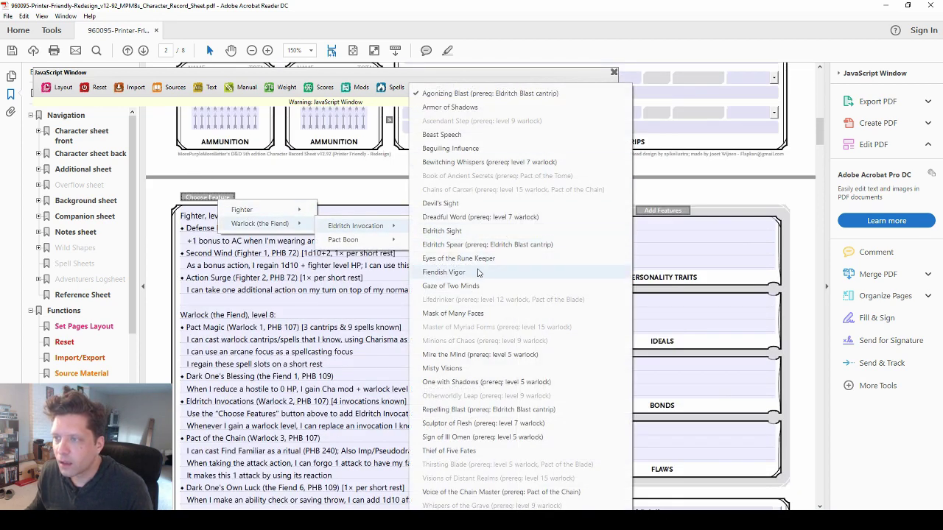
pyautogui.click(470, 411)
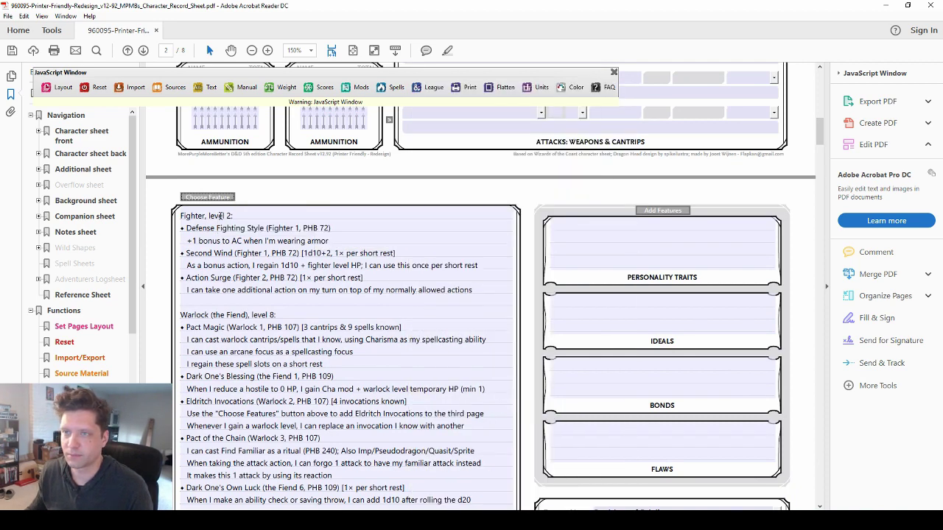
pyautogui.scroll(-12, 220, 216)
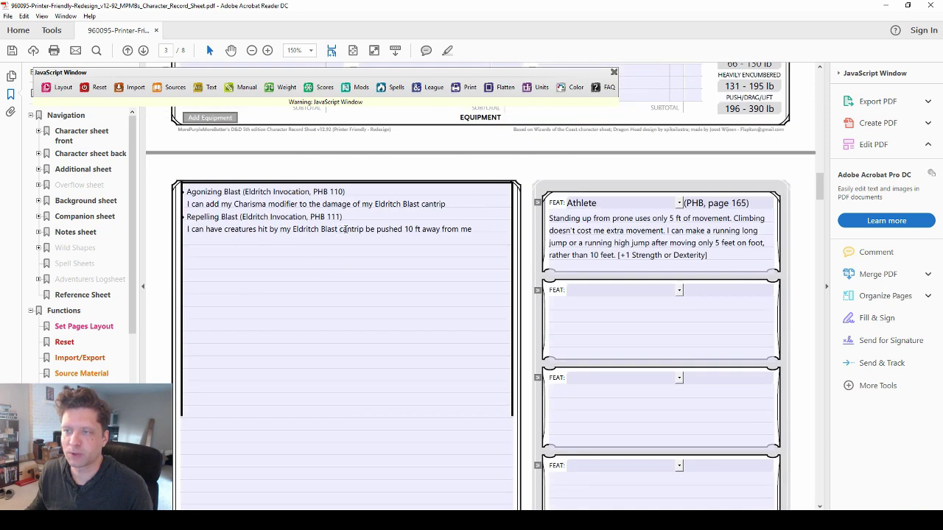
# - Add the Devil's Sight Eldritch Invocation to the Warlock and check its entry in the third-page notes
pyautogui.scroll(12, 433, 229)
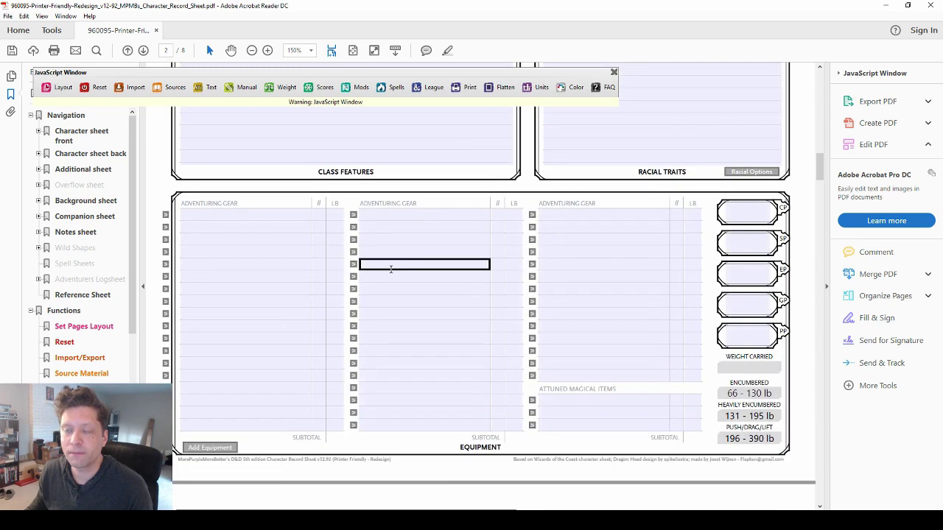
pyautogui.scroll(2, 296, 222)
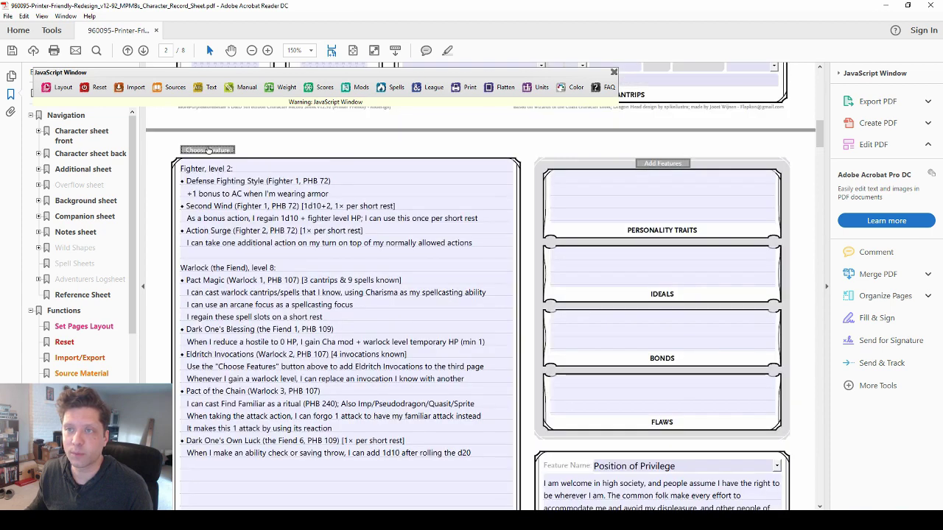
pyautogui.click(206, 151)
pyautogui.moveTo(242, 161)
pyautogui.moveTo(277, 171)
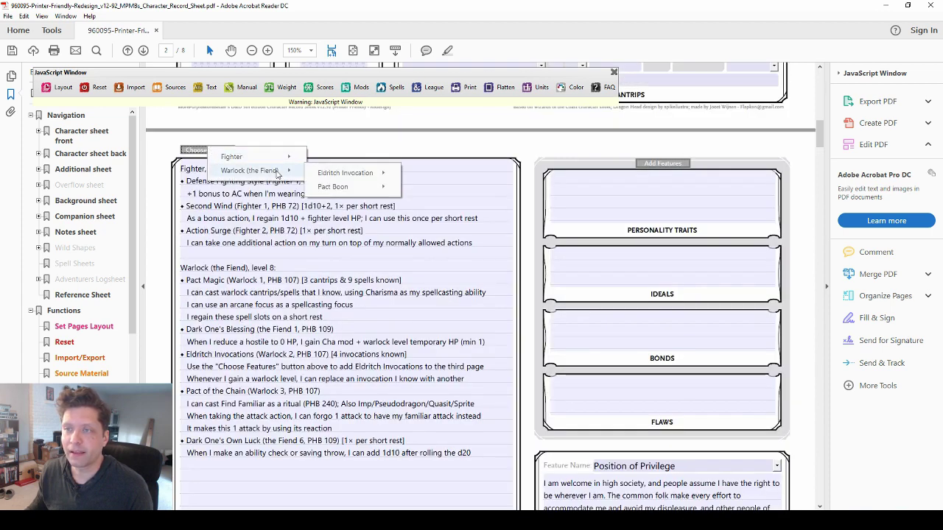
pyautogui.moveTo(351, 187)
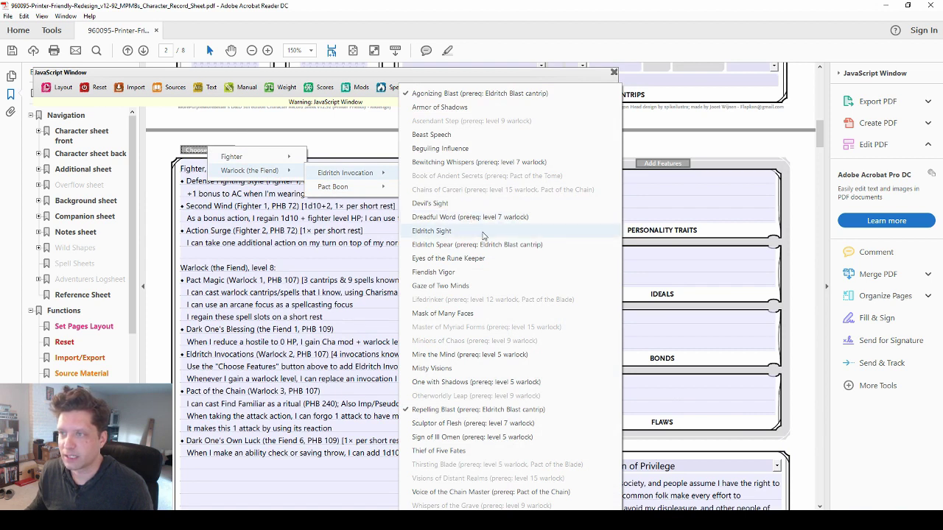
pyautogui.click(450, 205)
pyautogui.scroll(-15, 362, 237)
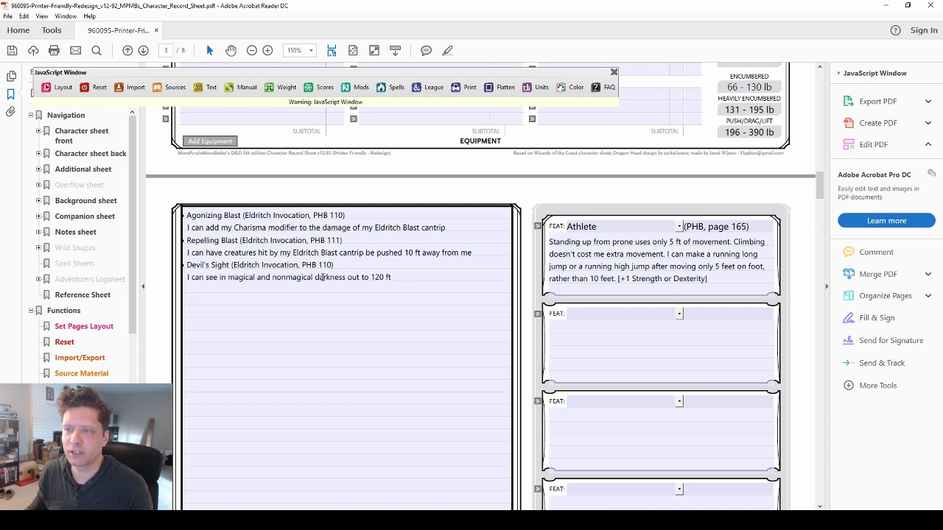
# - Remove the Devil's Sight Eldritch Invocation from the Warlock's chosen features
pyautogui.scroll(15, 322, 277)
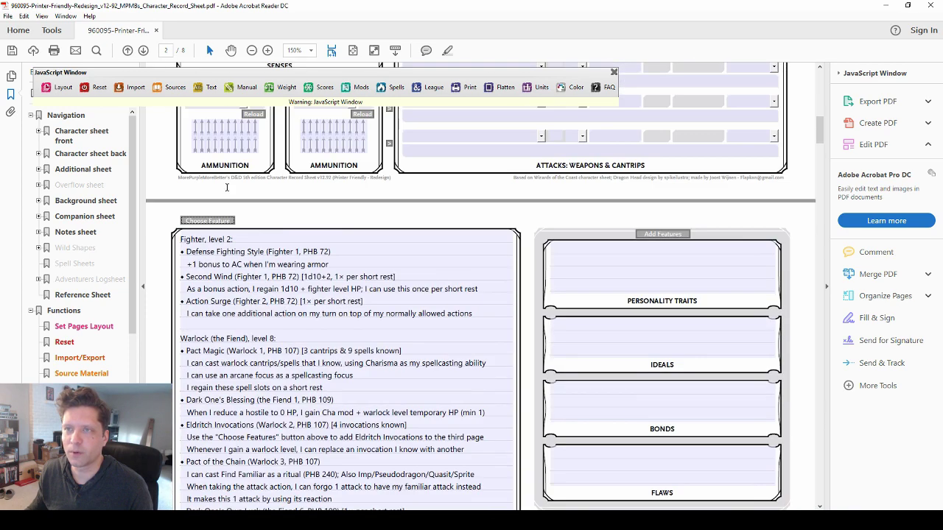
pyautogui.click(212, 222)
pyautogui.moveTo(280, 247)
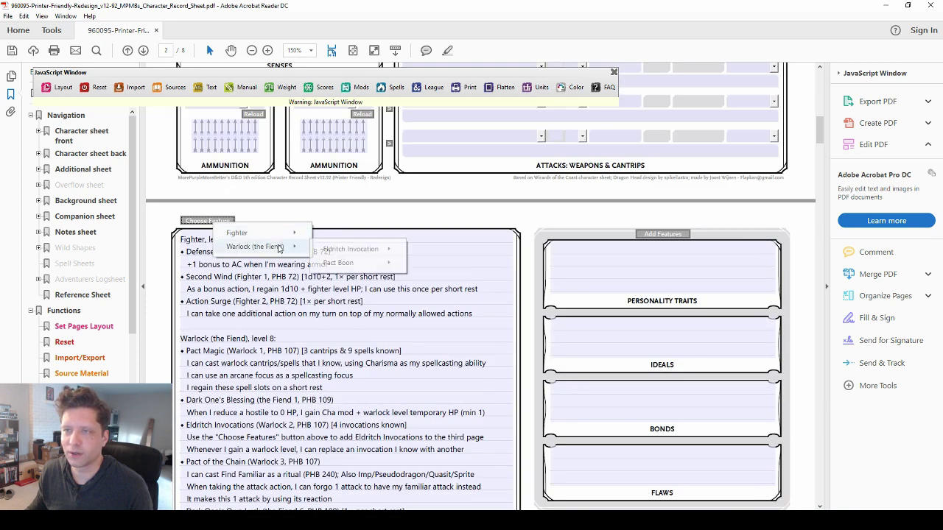
pyautogui.moveTo(335, 252)
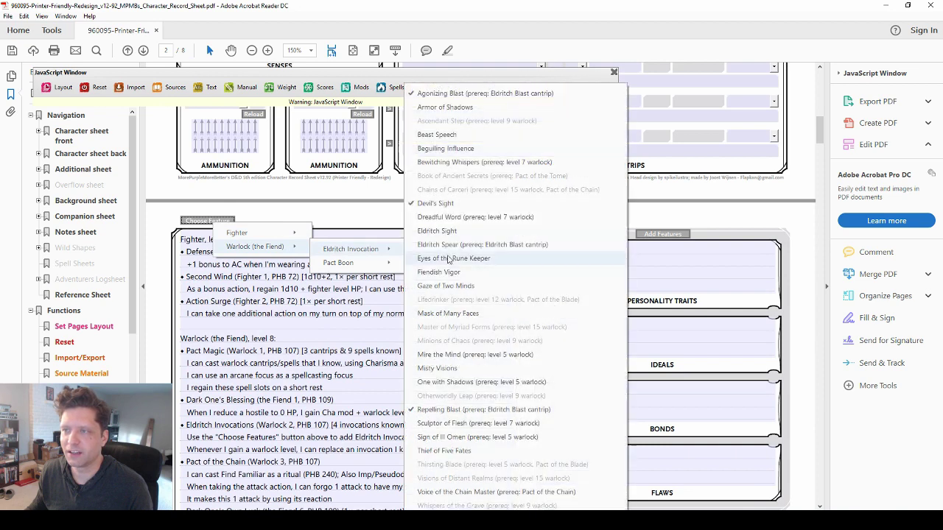
pyautogui.click(449, 207)
# - Add the Eldritch Sight Eldritch Invocation to the Warlock and check its entry in the third-page notes
pyautogui.click(208, 221)
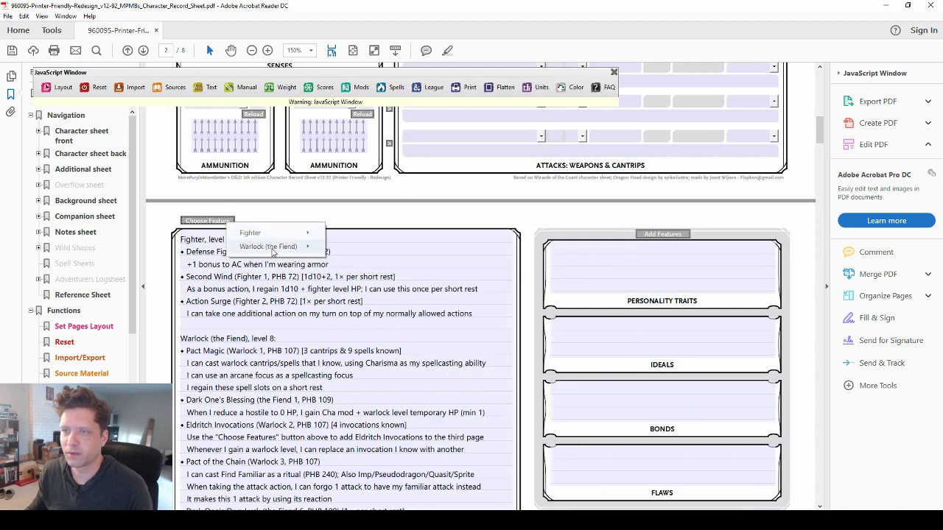
pyautogui.moveTo(274, 246)
pyautogui.moveTo(384, 253)
pyautogui.click(472, 236)
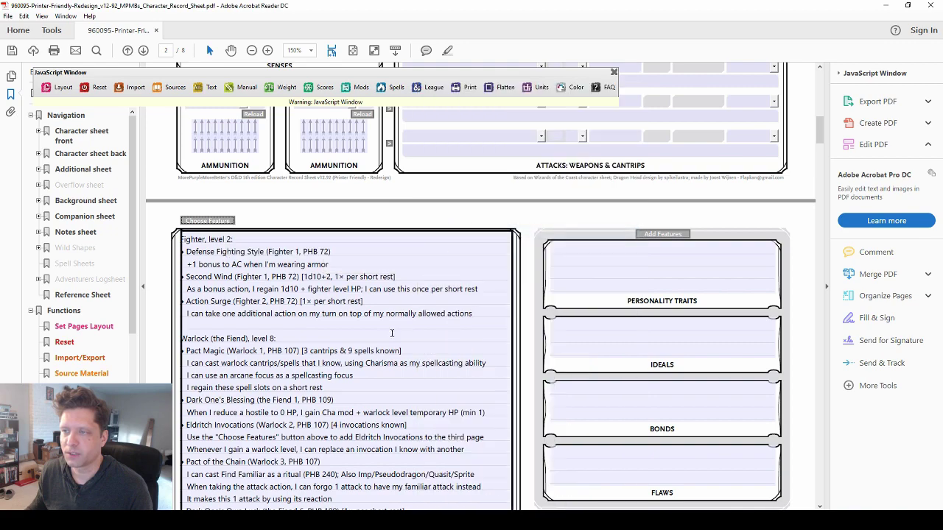
pyautogui.scroll(-5, 391, 336)
pyautogui.scroll(-20, 391, 337)
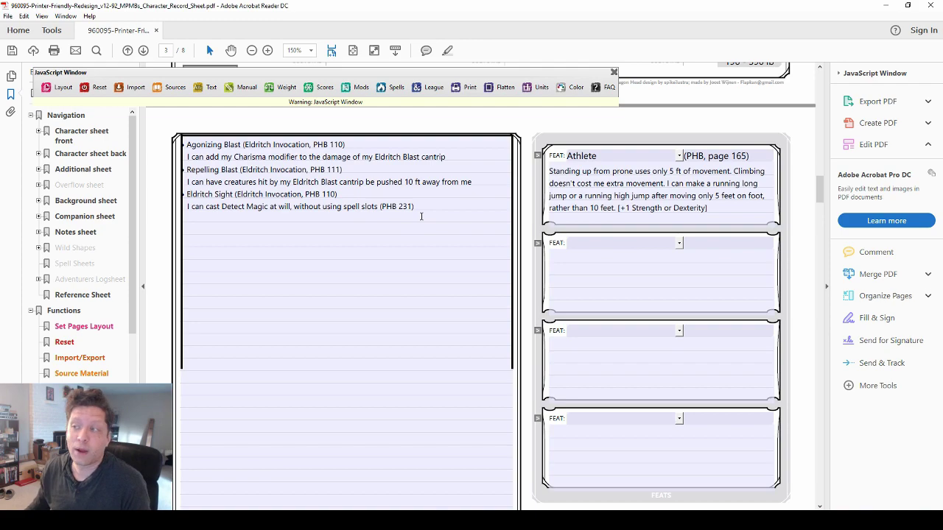
# - Review the character sheet's front page, examining the attack entry, the hit point fields and the hit dice rows for both classes
pyautogui.scroll(15, 421, 216)
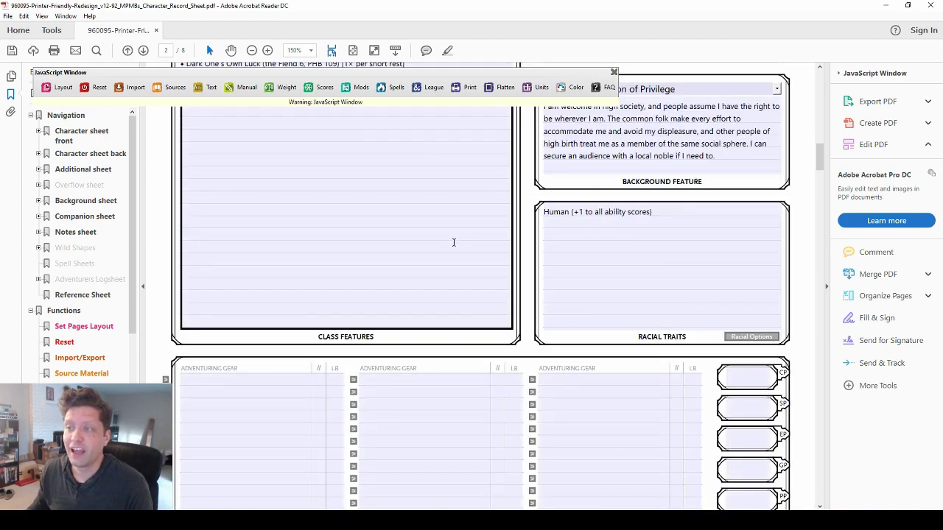
pyautogui.scroll(15, 461, 240)
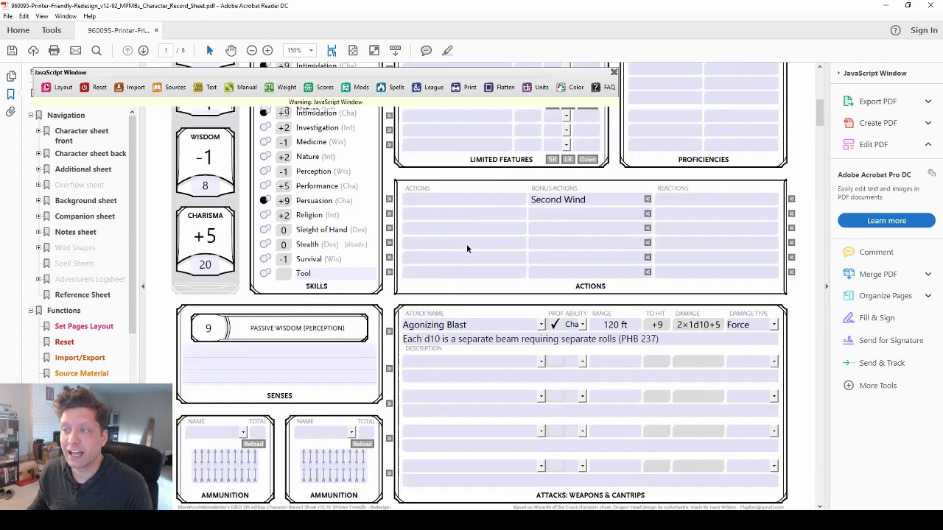
pyautogui.scroll(6, 468, 235)
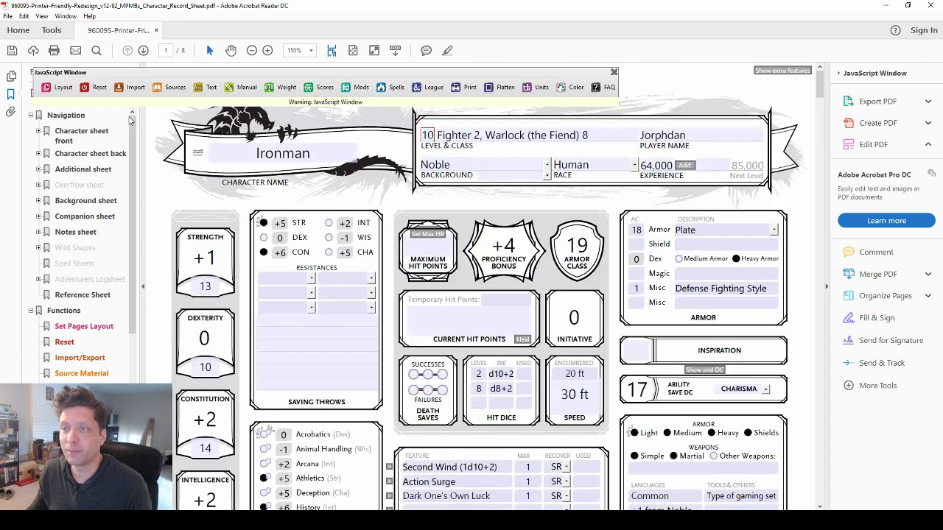
pyautogui.scroll(-3, 372, 306)
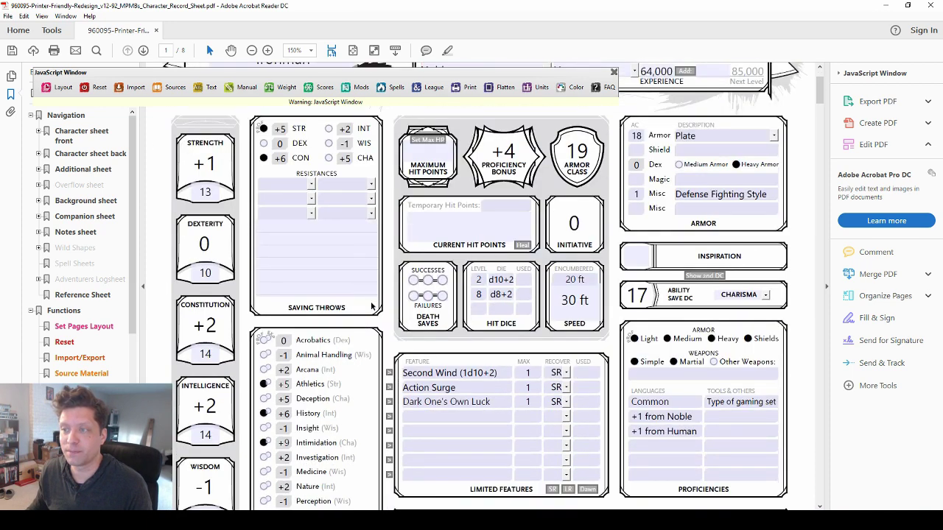
pyautogui.click(469, 234)
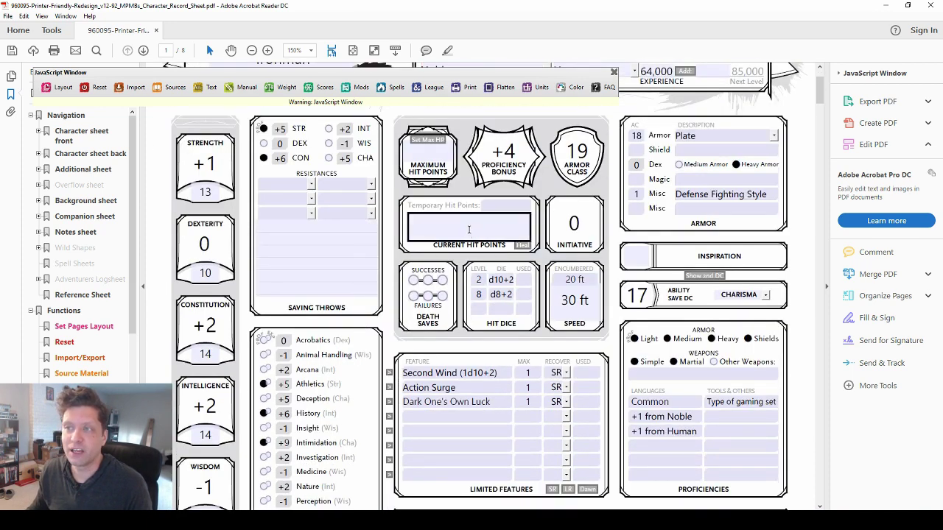
pyautogui.scroll(-2, 469, 229)
pyautogui.click(475, 232)
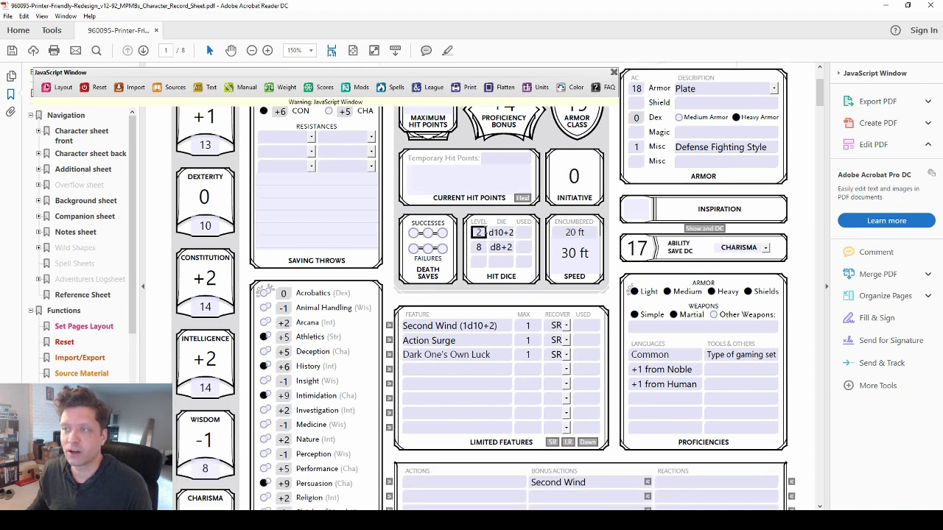
pyautogui.click(501, 232)
pyautogui.click(522, 232)
pyautogui.click(477, 247)
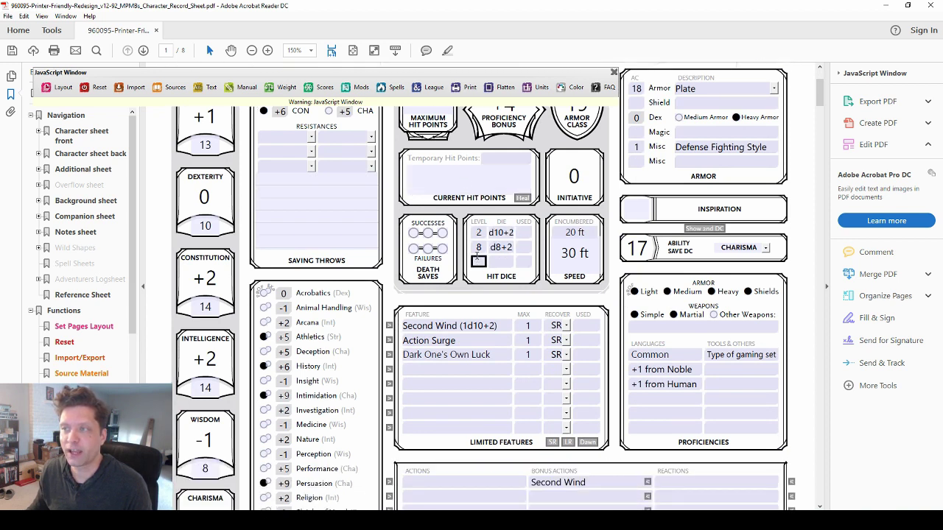
pyautogui.click(502, 247)
pyautogui.click(523, 247)
pyautogui.scroll(2, 524, 246)
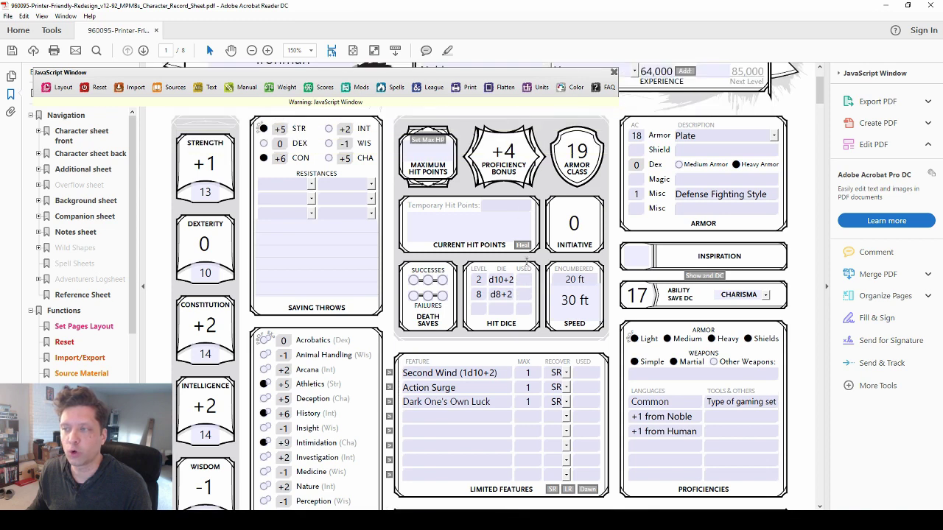
# - Set the maximum hit points to 12, consulting the Fighter's hit die
pyautogui.click(504, 279)
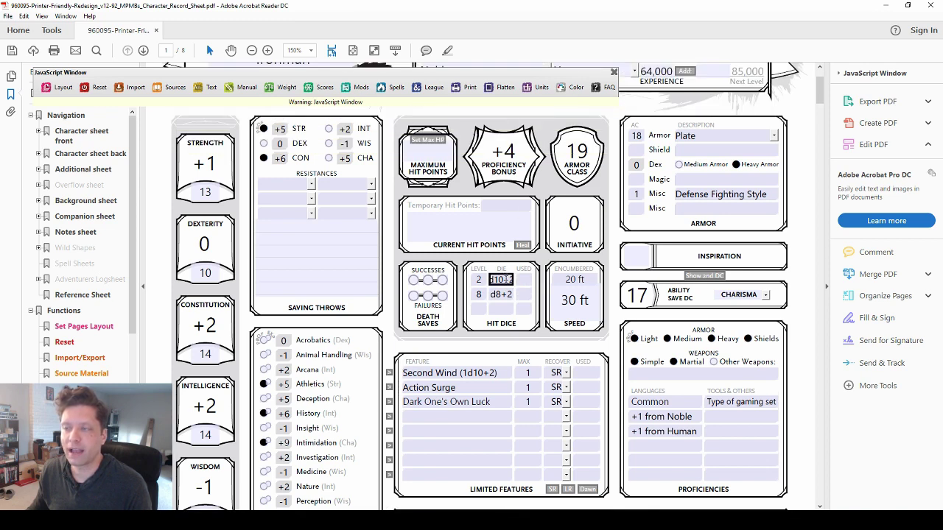
pyautogui.click(138, 298)
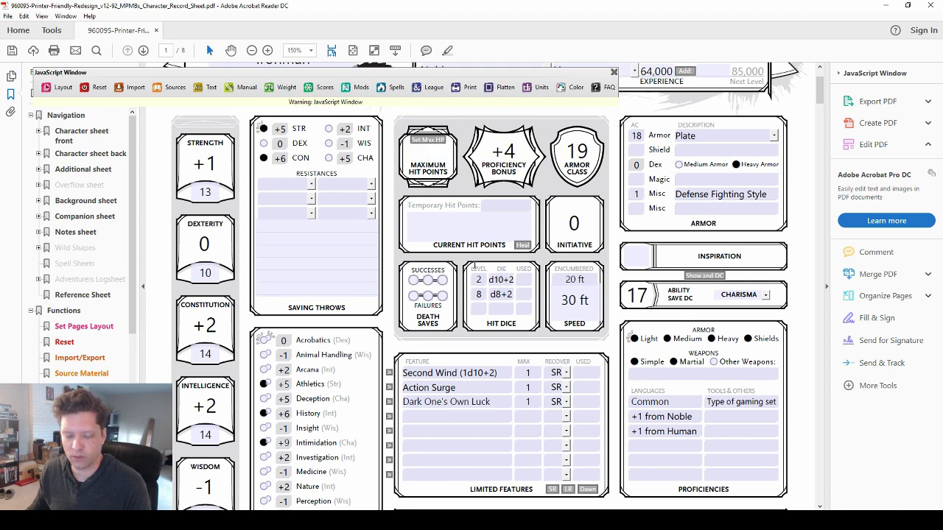
pyautogui.write('12')
pyautogui.click(502, 281)
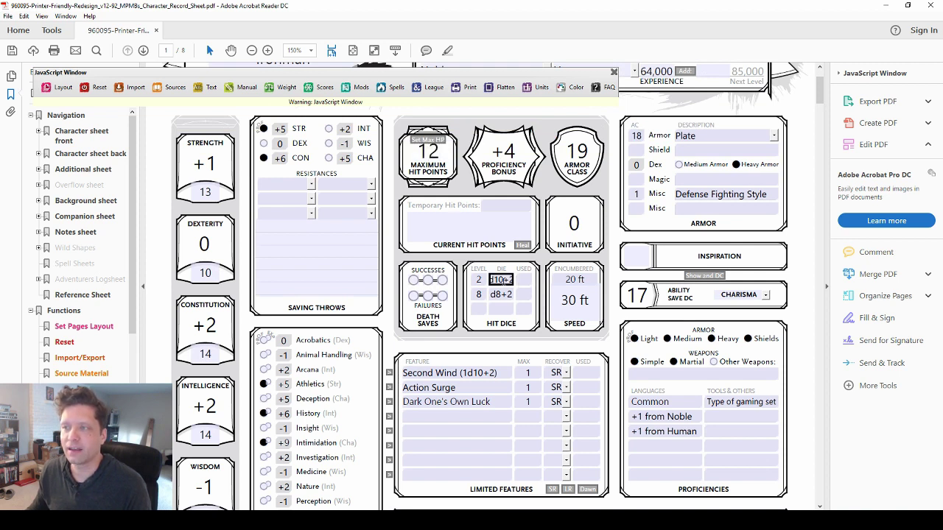
pyautogui.click(558, 299)
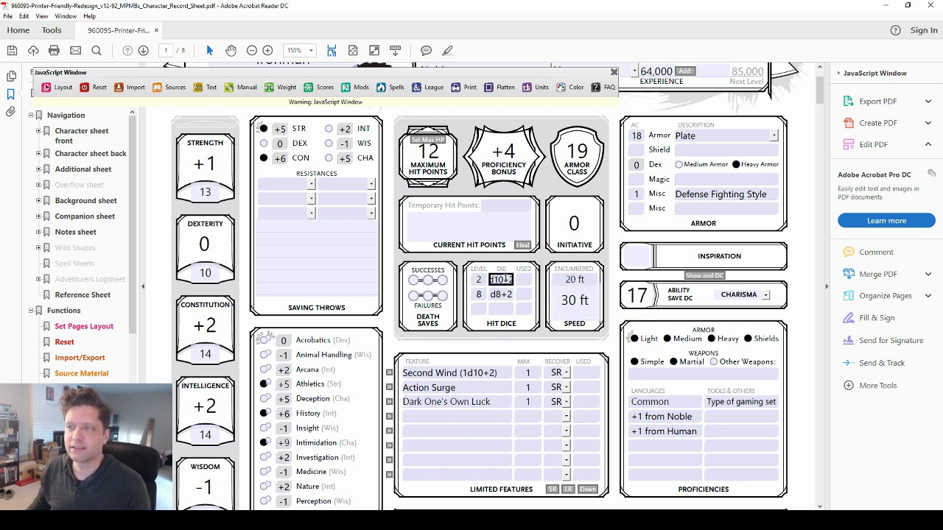
# - Set the maximum hit points to 20
pyautogui.click(449, 147)
pyautogui.press('BackSpace')
pyautogui.press('BackSpace')
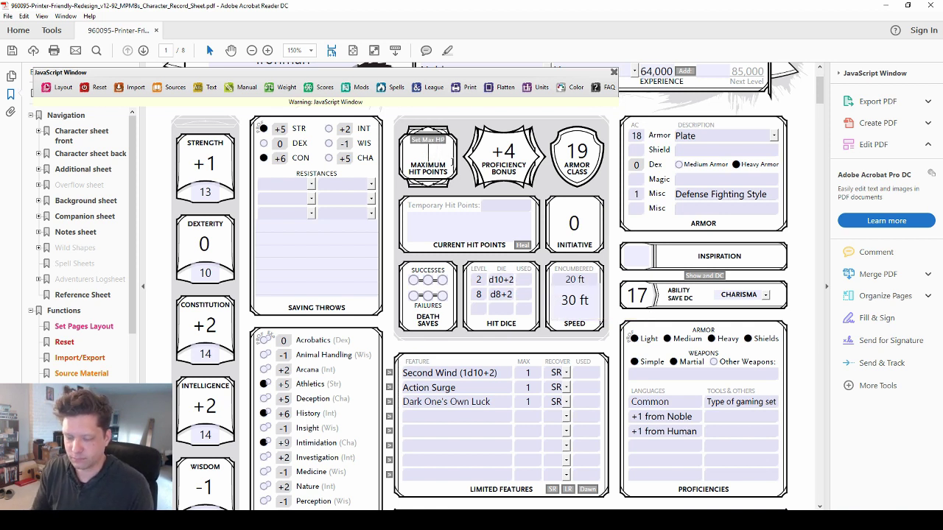
pyautogui.write('20')
# - Consult the Warlock's hit die and set the maximum hit points to 76
pyautogui.click(501, 294)
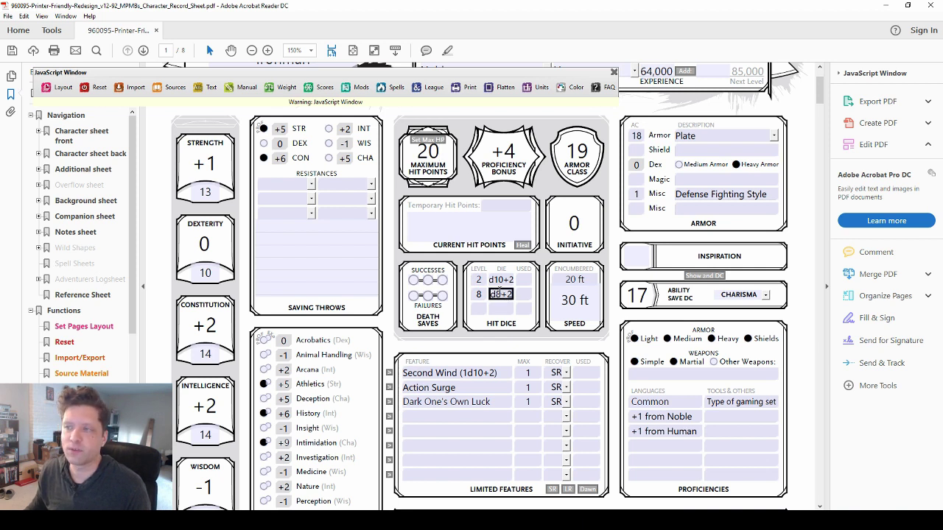
pyautogui.click(522, 294)
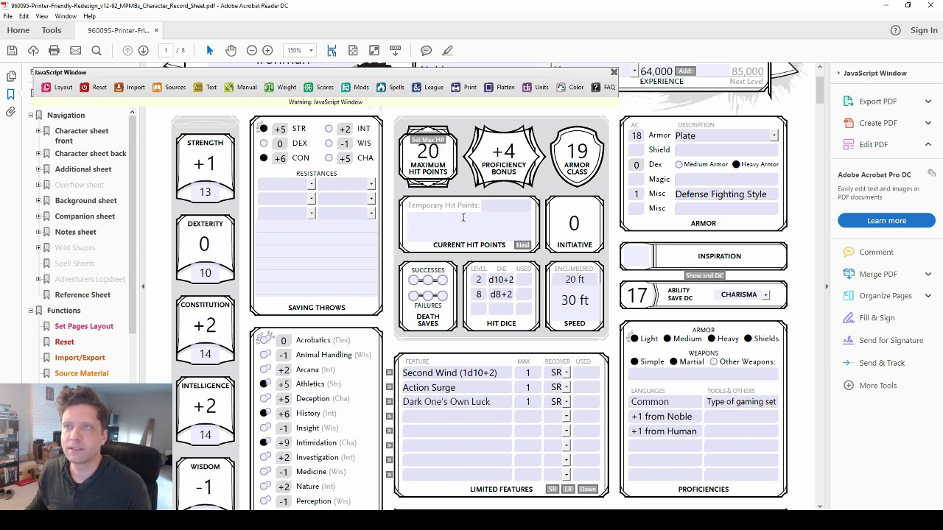
pyautogui.click(440, 152)
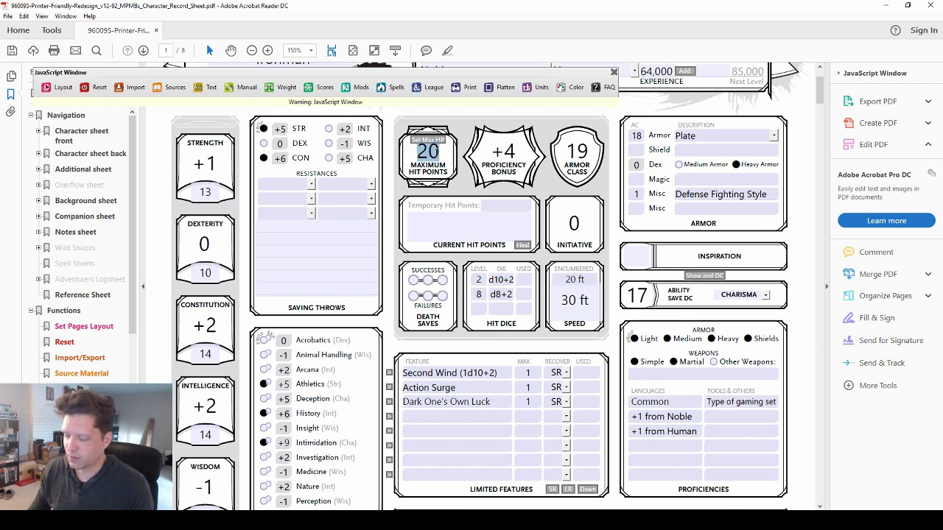
pyautogui.write('76')
pyautogui.click(466, 233)
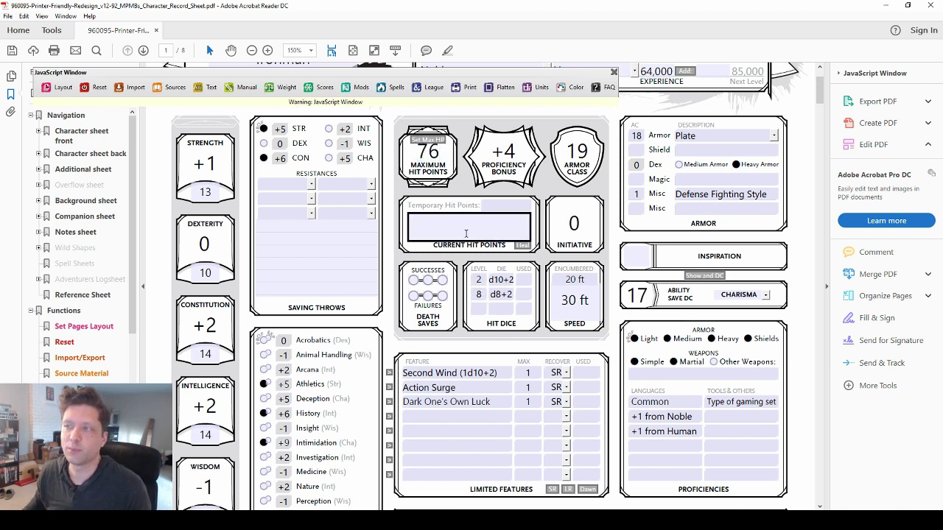
pyautogui.click(456, 190)
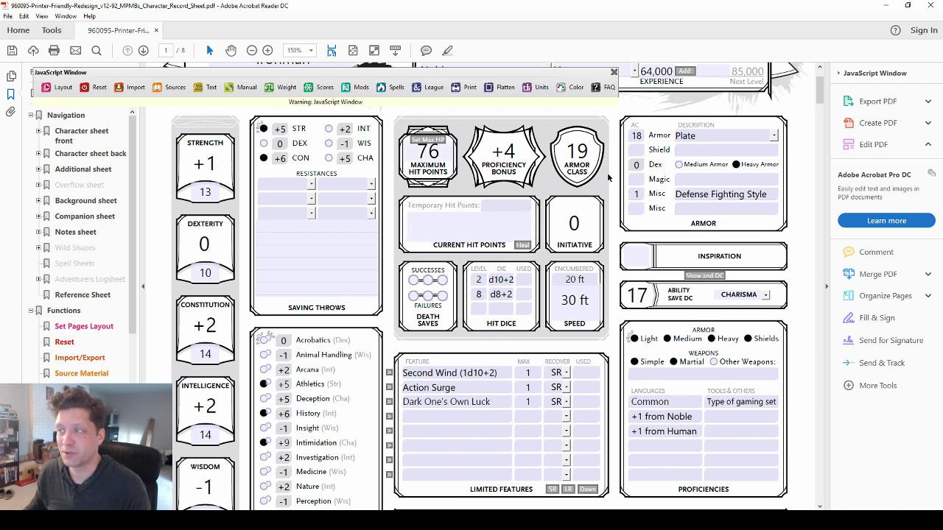
# - Replace the "+1 from Noble" language entry in the proficiencies with "Dwavish"
pyautogui.scroll(-5, 608, 176)
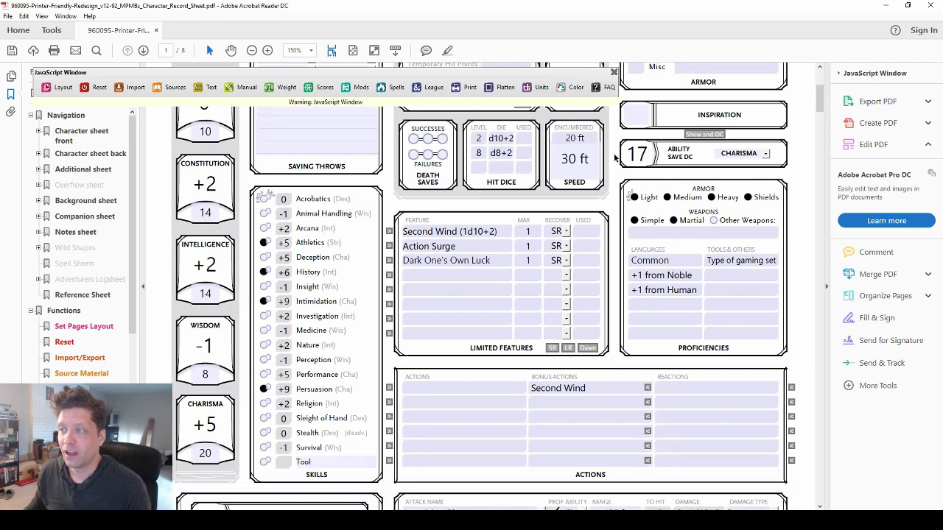
pyautogui.scroll(-2, 614, 157)
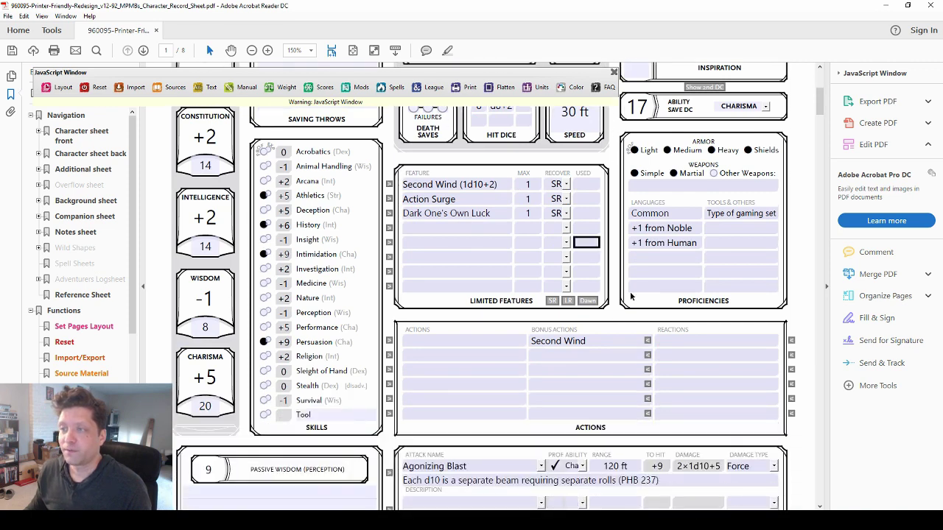
pyautogui.click(646, 230)
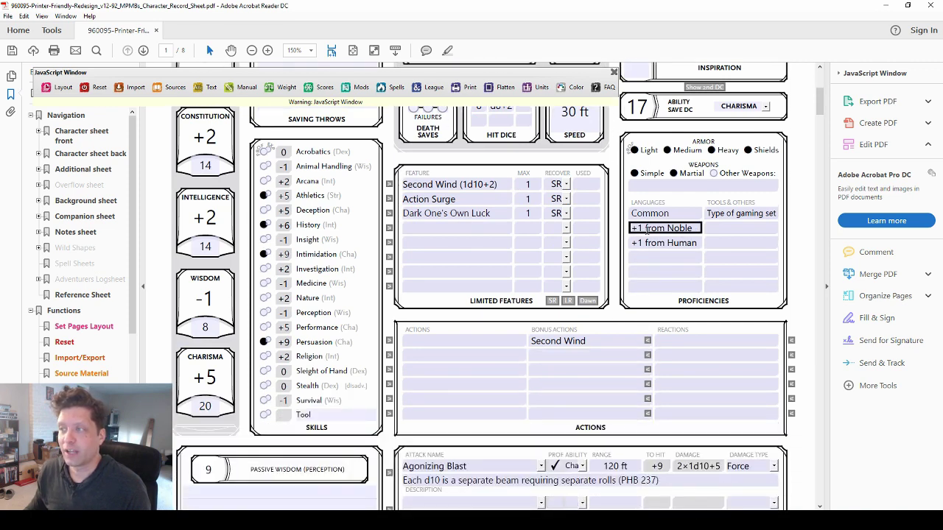
pyautogui.click(672, 243)
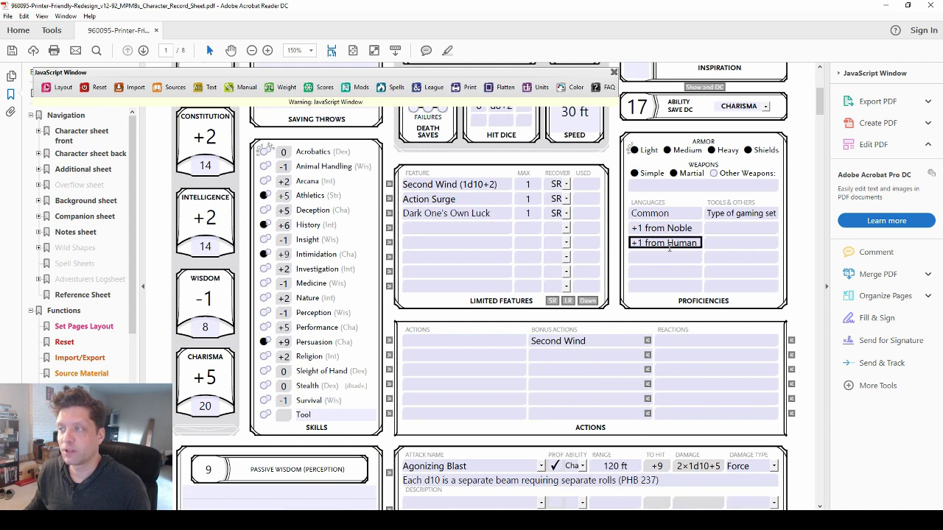
pyautogui.click(671, 227)
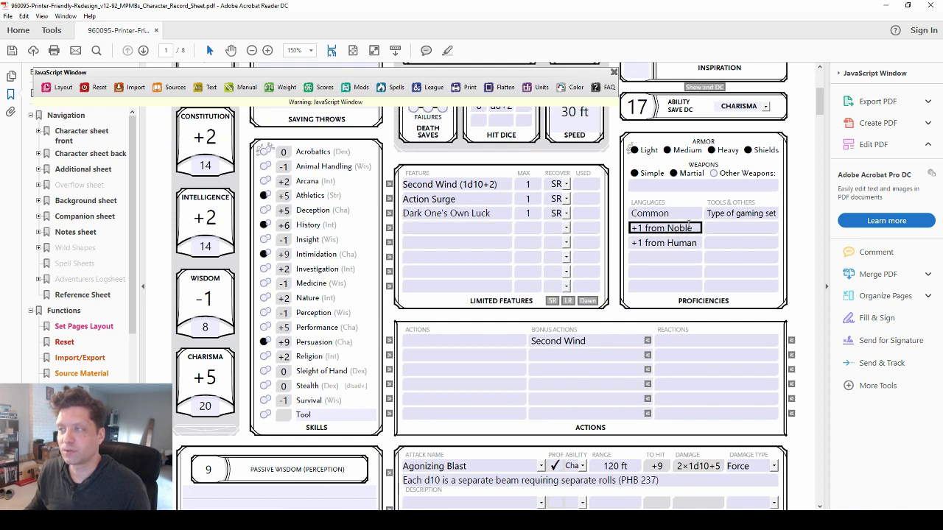
pyautogui.moveTo(688, 224); pyautogui.dragTo(620, 226)
pyautogui.write('Dwavish')
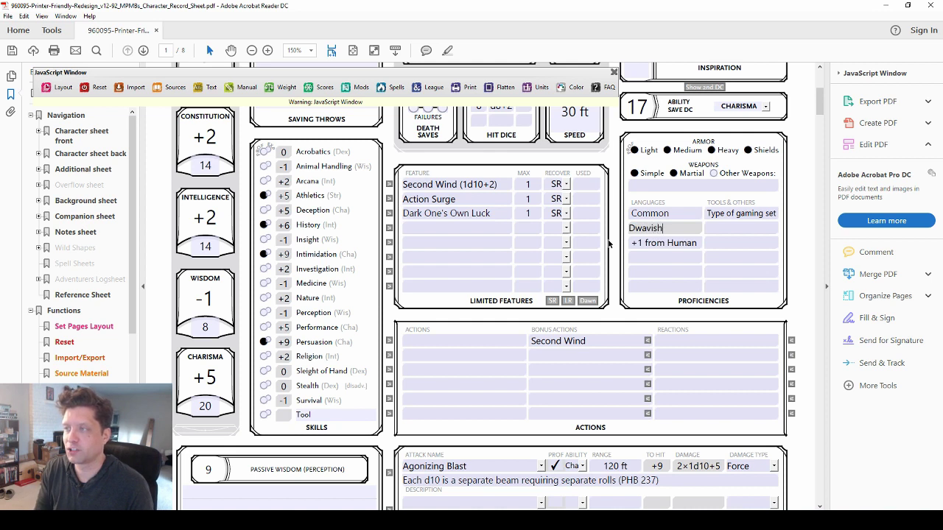
# - Replace the "+1 from Human" language entry in the proficiencies with "Elvish"
pyautogui.click(695, 242)
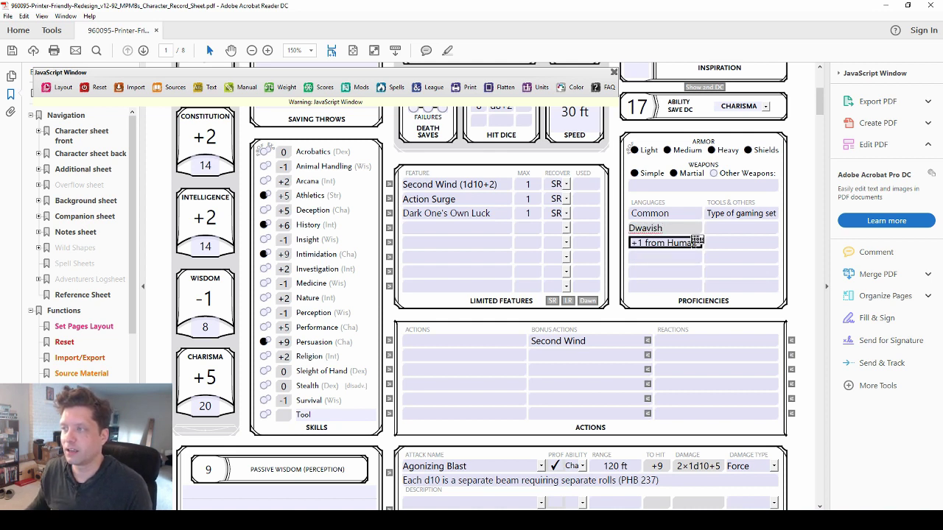
pyautogui.tripleClick(679, 243)
pyautogui.write('E')
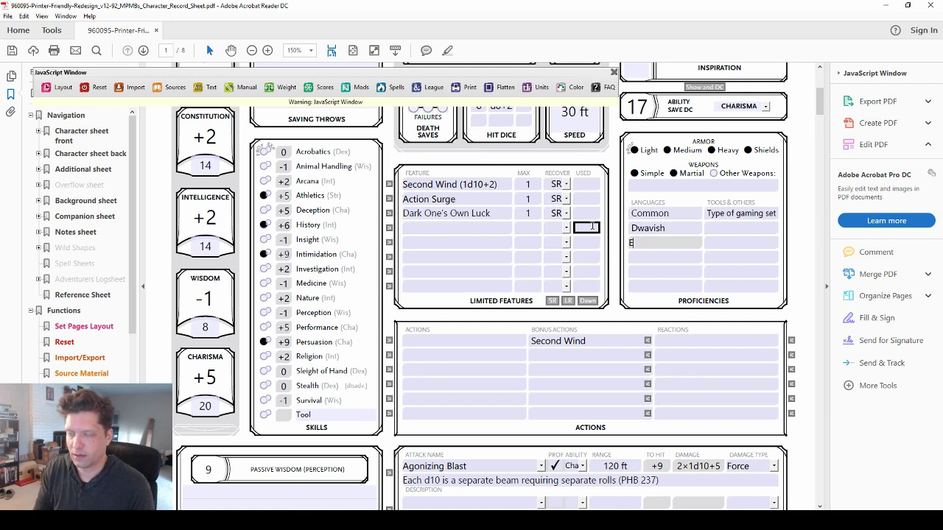
pyautogui.write('lvish')
pyautogui.press('Tab')
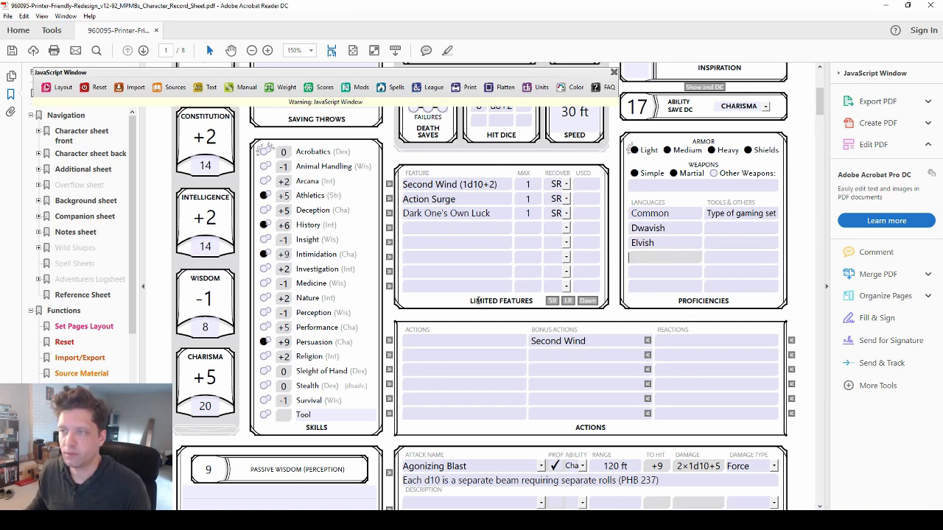
# - Examine the limited features, checking where Action Surge comes from, along with the actions and attack entries on the front page
pyautogui.scroll(-3, 479, 301)
pyautogui.scroll(4, 492, 280)
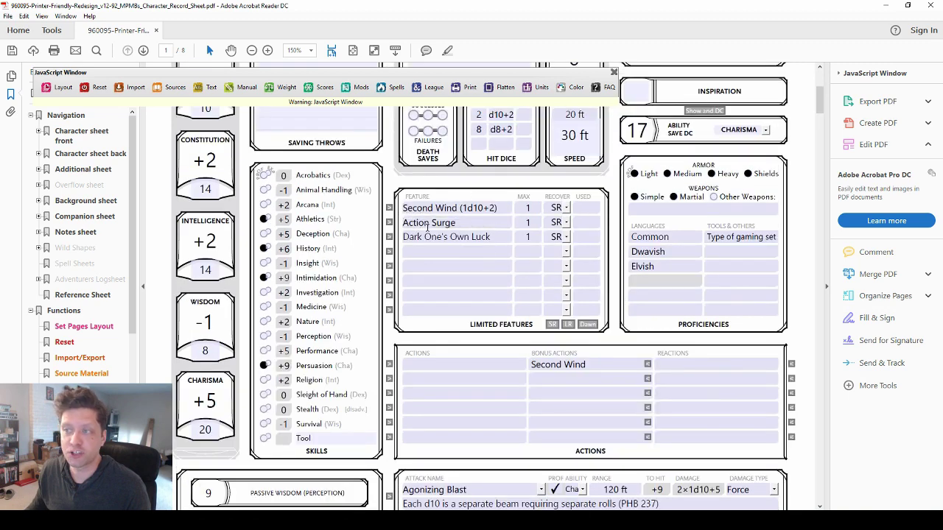
pyautogui.moveTo(427, 229)
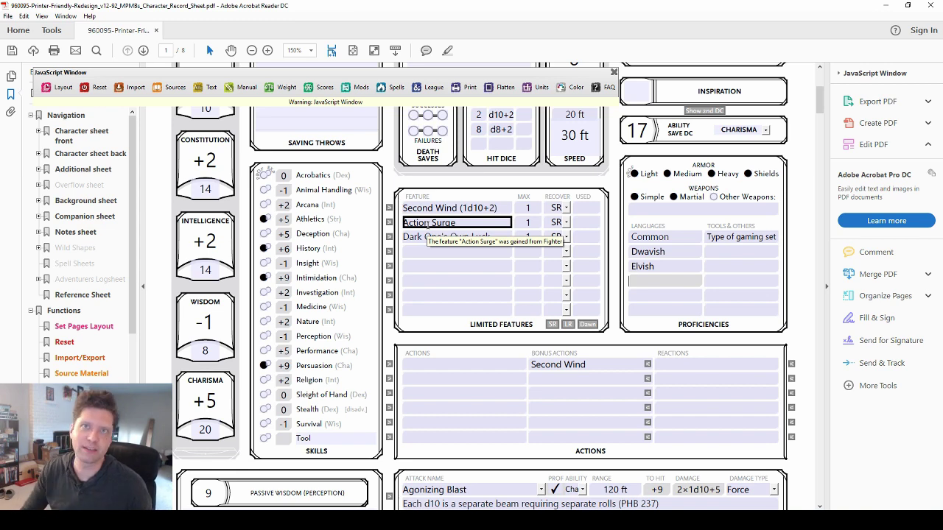
pyautogui.scroll(-5, 515, 280)
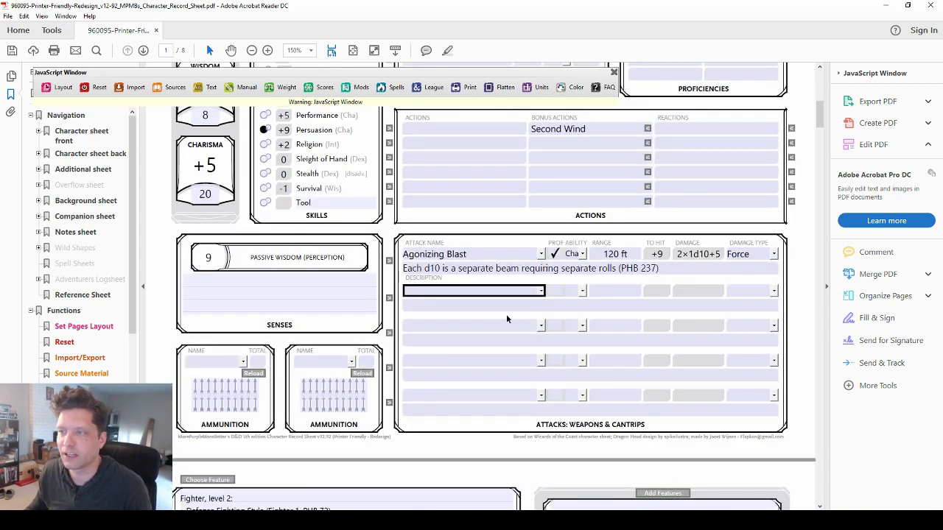
pyautogui.scroll(4, 548, 297)
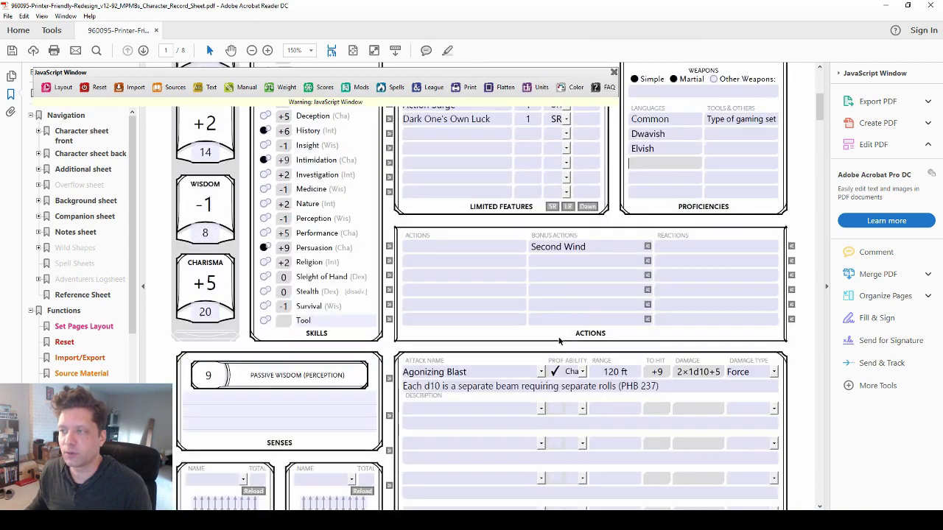
pyautogui.scroll(-4, 564, 371)
# - Enter "Iron Man Suit (+3 STR)" as the first attuned magical item in the equipment section
pyautogui.scroll(-20, 564, 370)
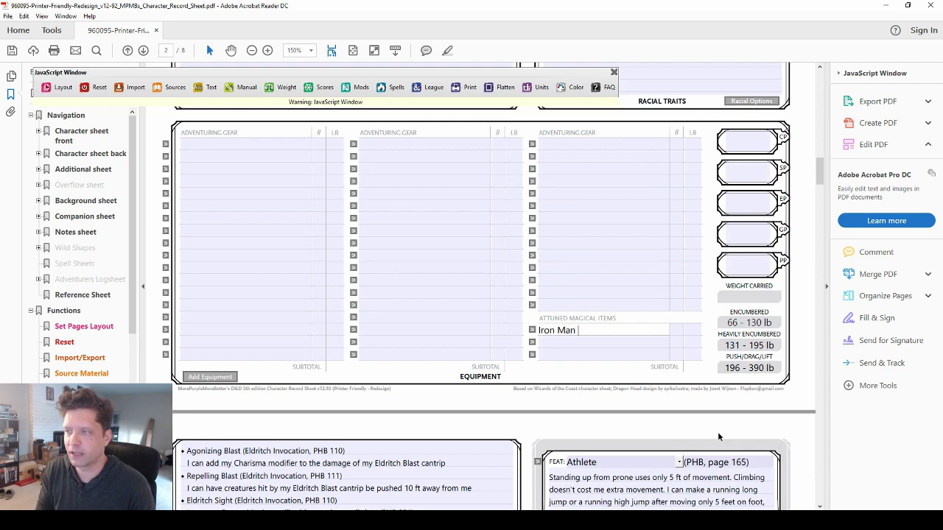
pyautogui.scroll(4, 692, 311)
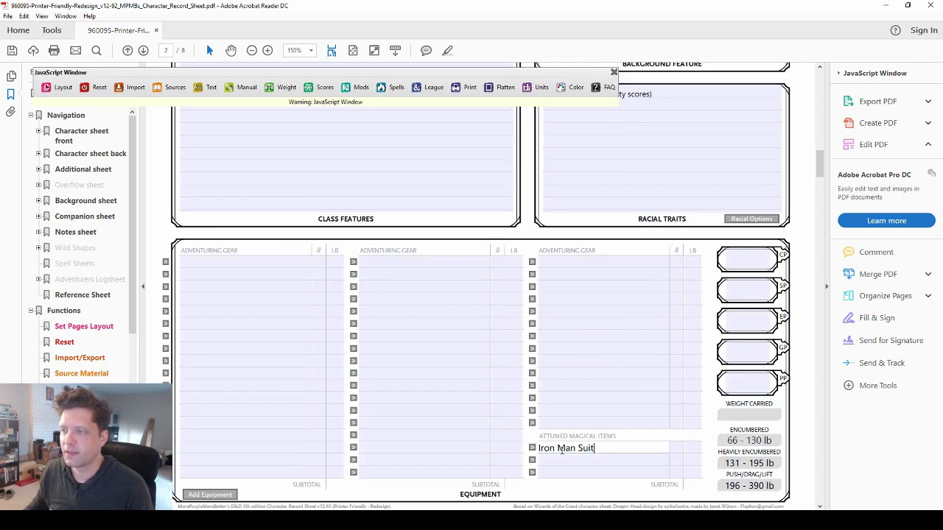
pyautogui.write('(+3 STR')
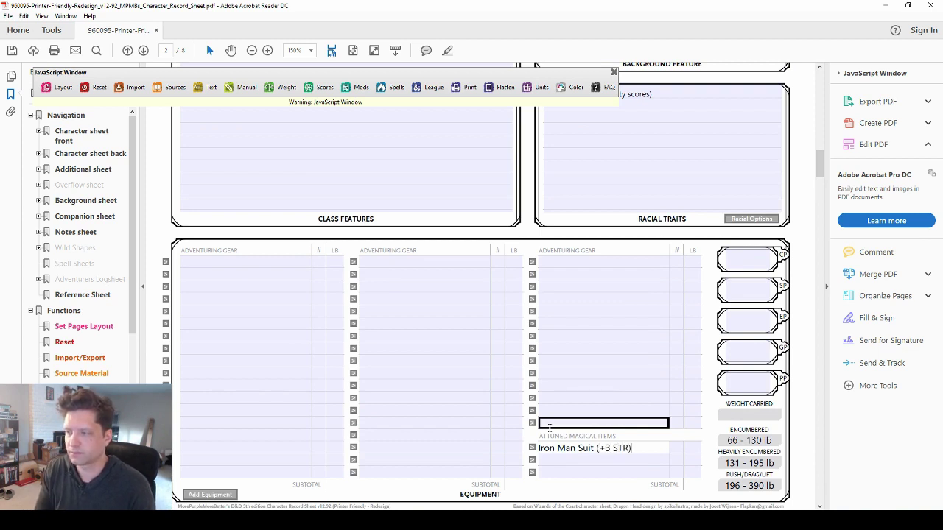
pyautogui.click(623, 260)
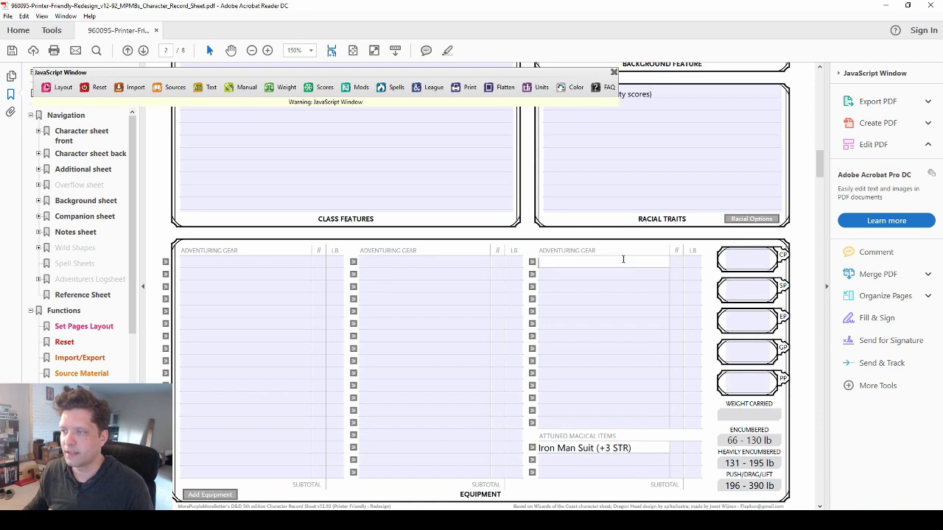
# - Set the character's Strength score to 16 on the front page
pyautogui.scroll(20, 622, 259)
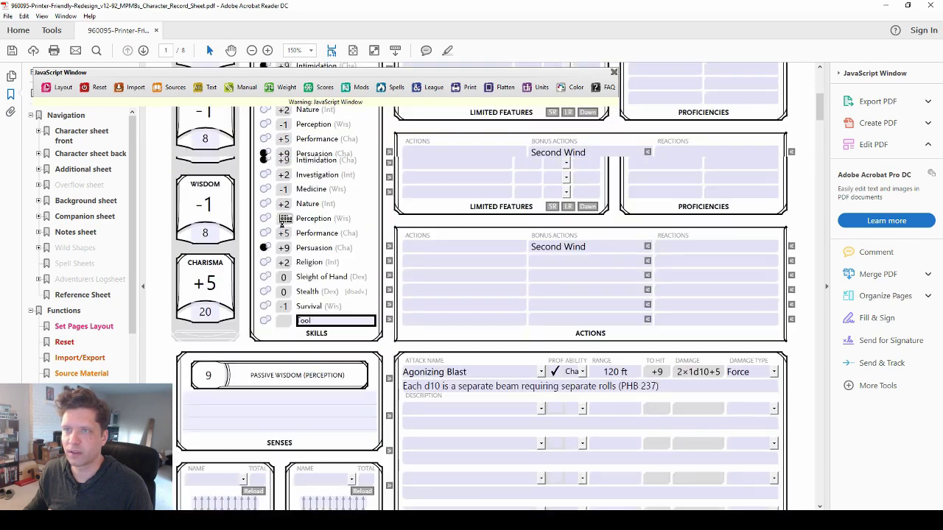
pyautogui.scroll(10, 285, 219)
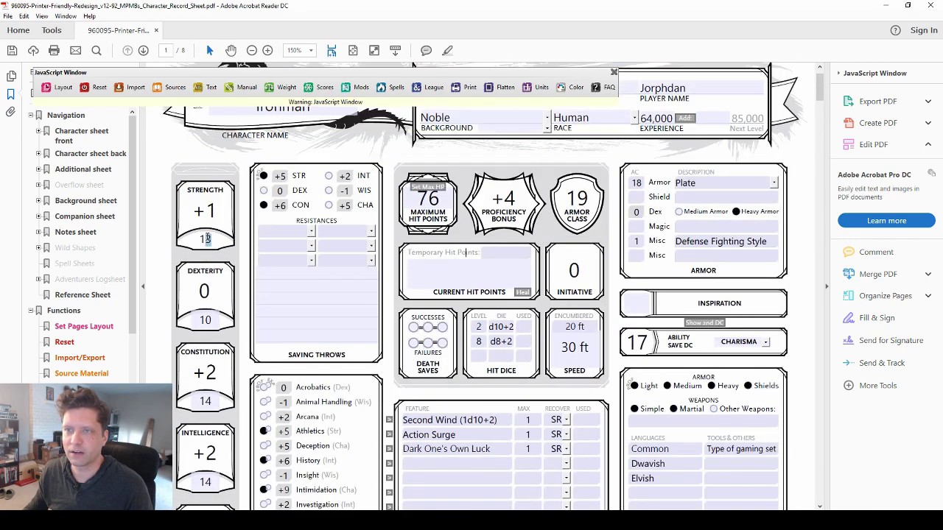
pyautogui.press('Tab')
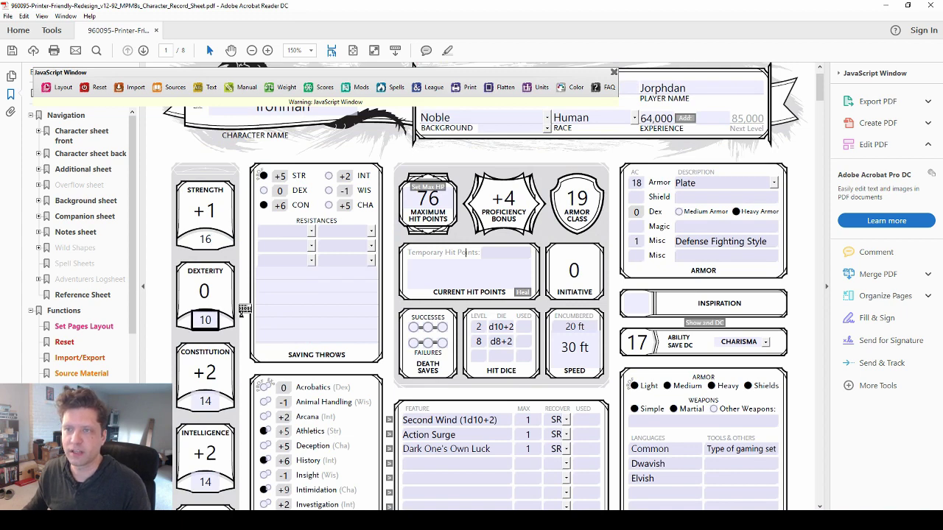
# - Add a Club as the second attack, below Agonizing Blast
pyautogui.scroll(-2, 297, 292)
pyautogui.scroll(-11, 297, 292)
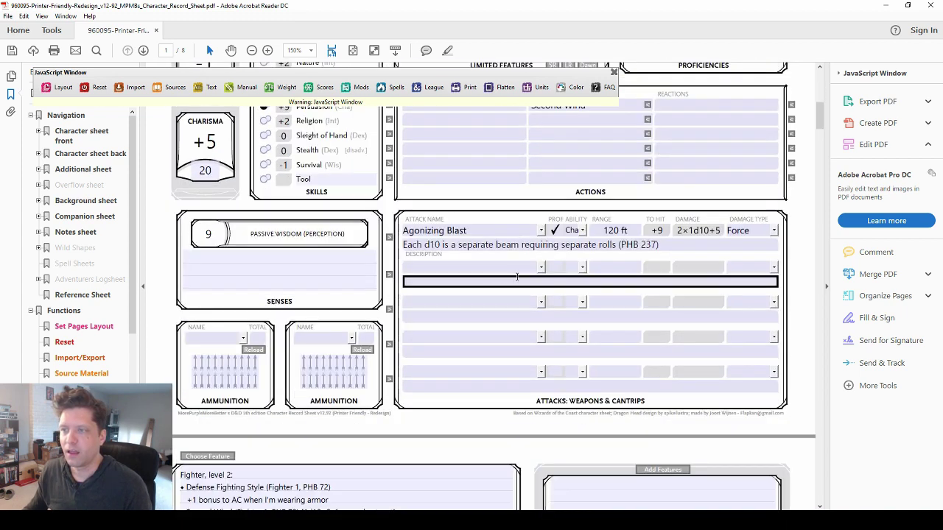
pyautogui.click(541, 267)
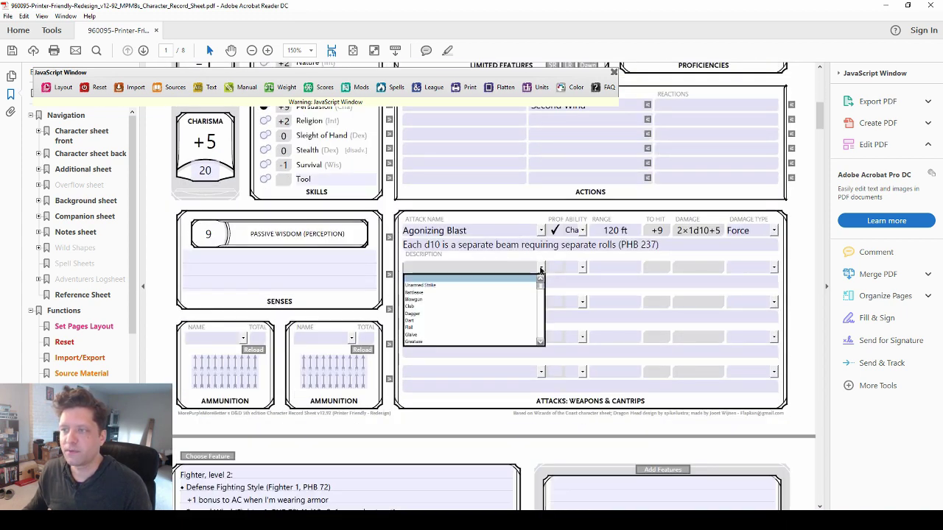
pyautogui.click(471, 306)
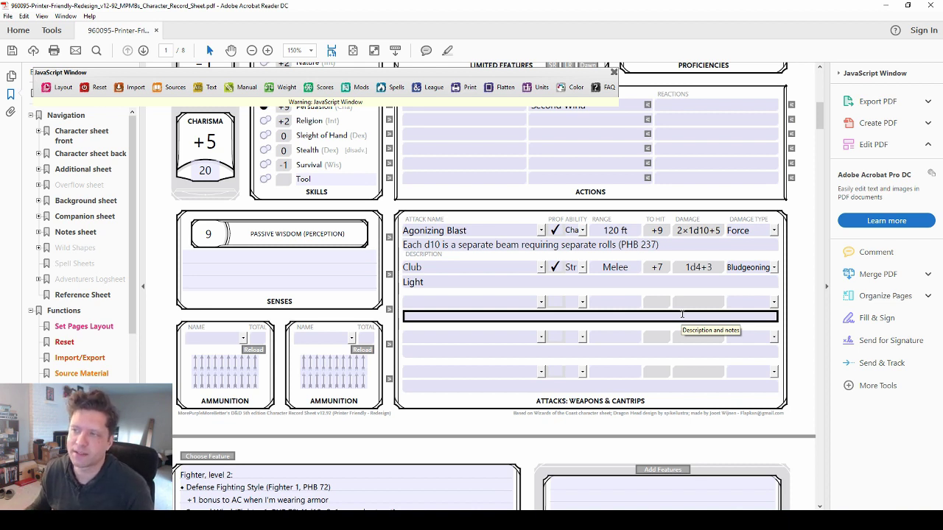
# - Label the companion sheet's creature as a Familiar and name it "Jarvis"
pyautogui.scroll(3, 648, 309)
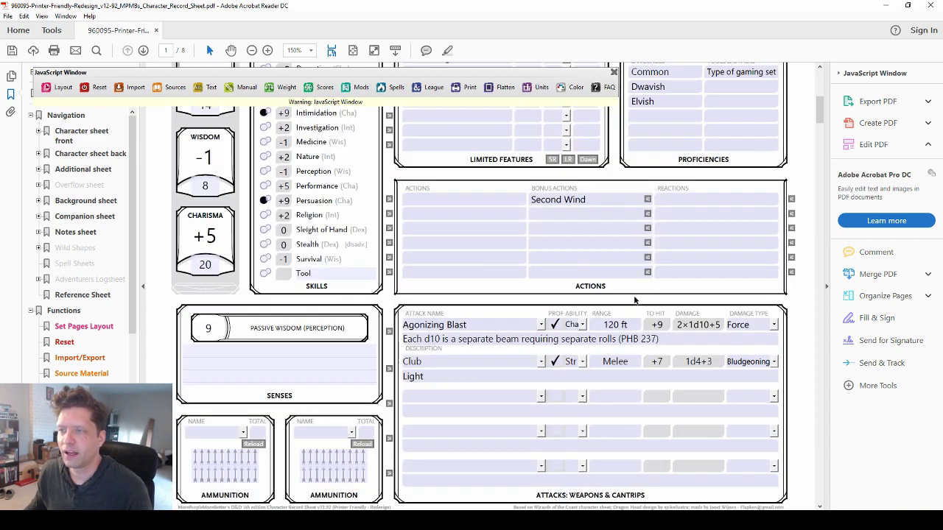
pyautogui.scroll(12, 634, 300)
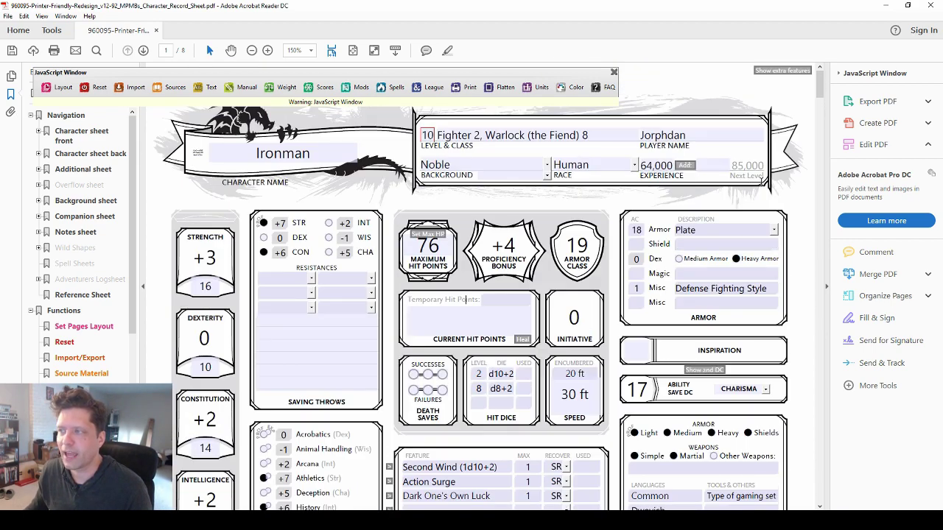
pyautogui.moveTo(820, 84); pyautogui.dragTo(828, 314)
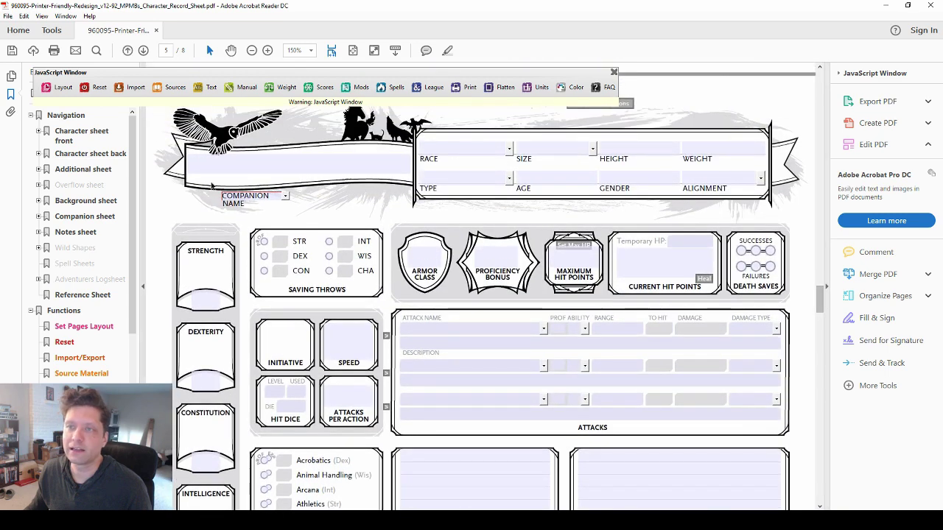
pyautogui.click(285, 196)
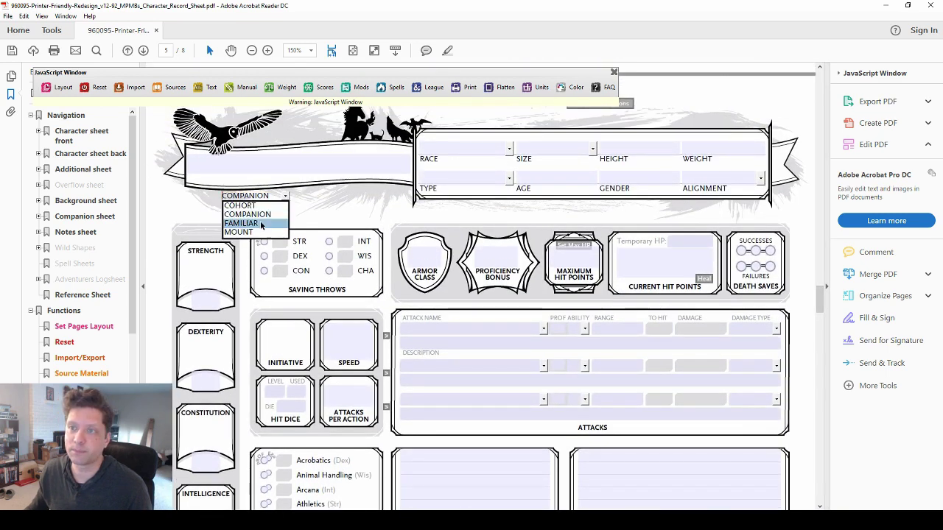
pyautogui.click(239, 214)
pyautogui.click(274, 166)
pyautogui.write('Jarvis')
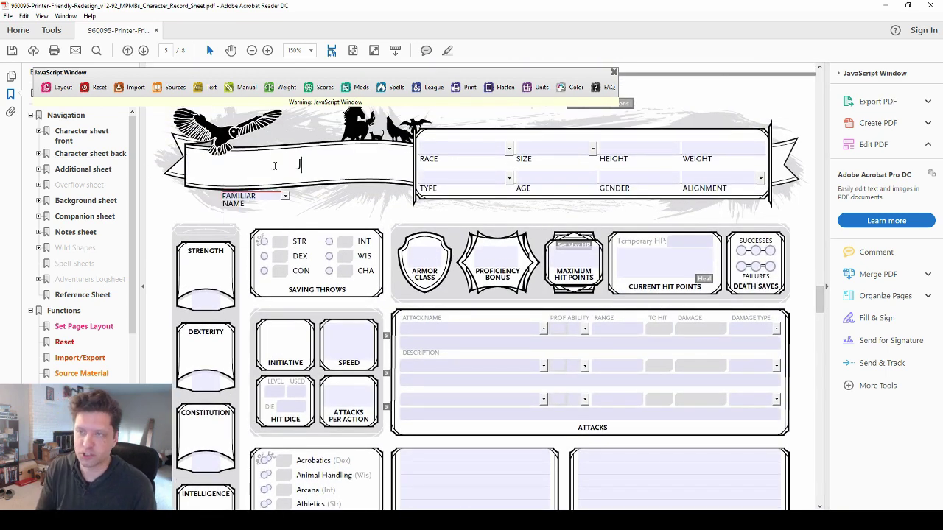
# - Set the familiar's race to Imp and review its features and traits before returning to the character's front page
pyautogui.click(508, 150)
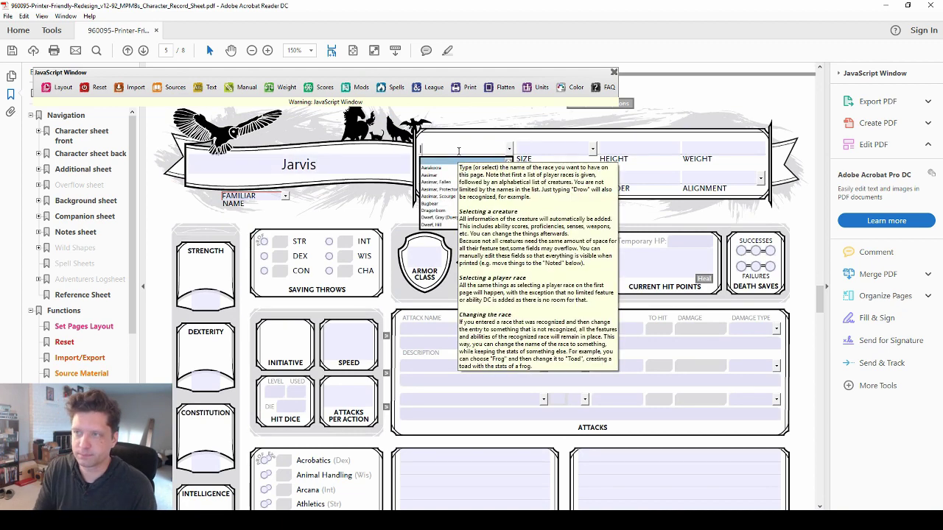
pyautogui.write('Imp')
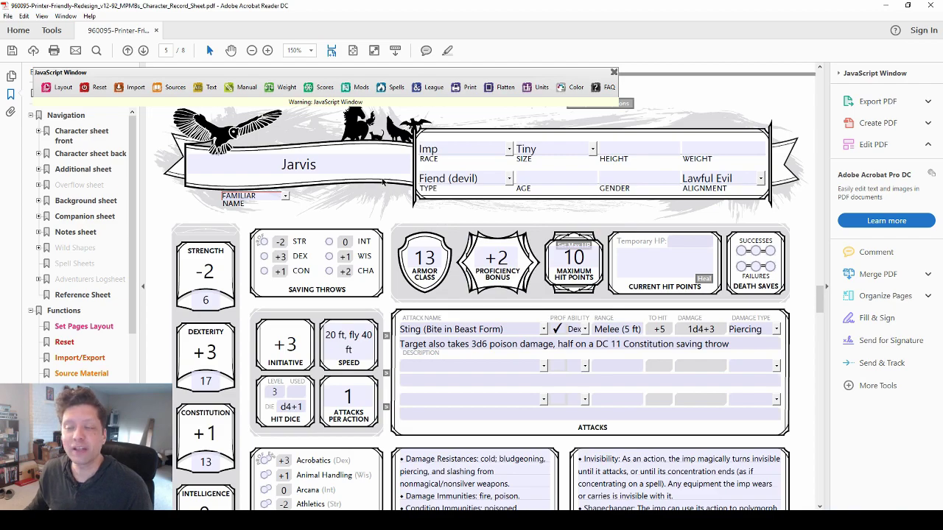
pyautogui.scroll(-9, 470, 331)
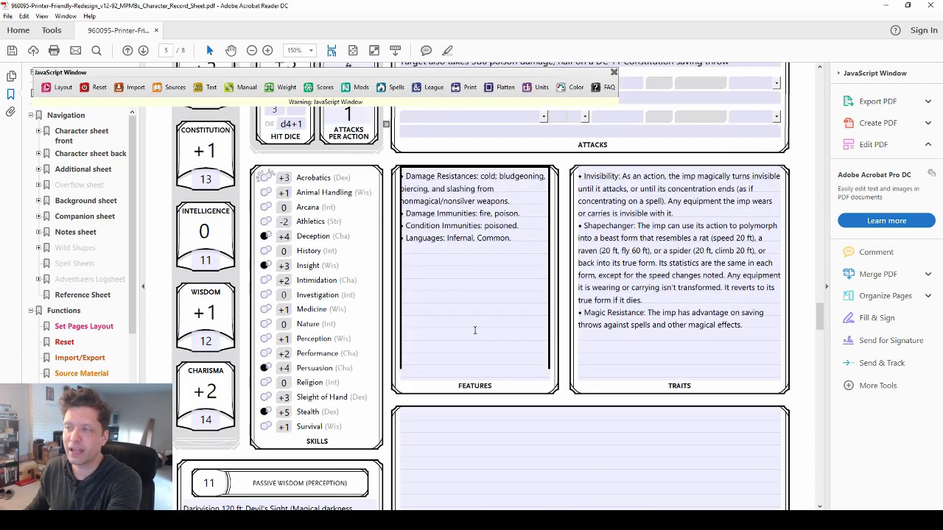
pyautogui.scroll(-3, 468, 324)
pyautogui.scroll(12, 448, 307)
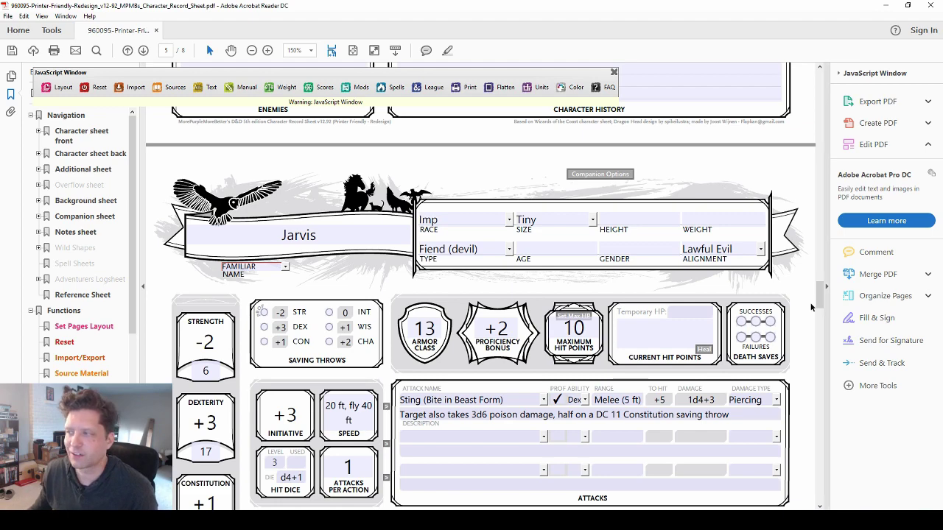
pyautogui.moveTo(819, 296); pyautogui.dragTo(817, 87)
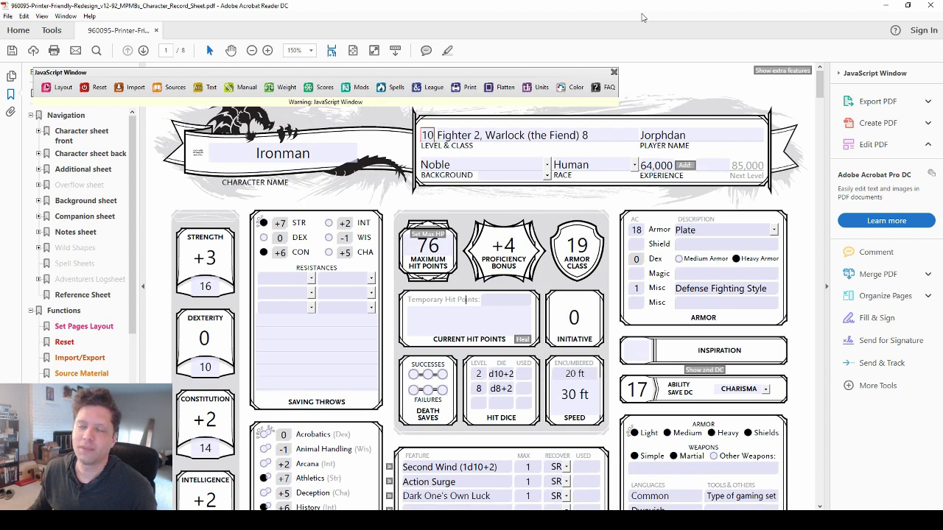